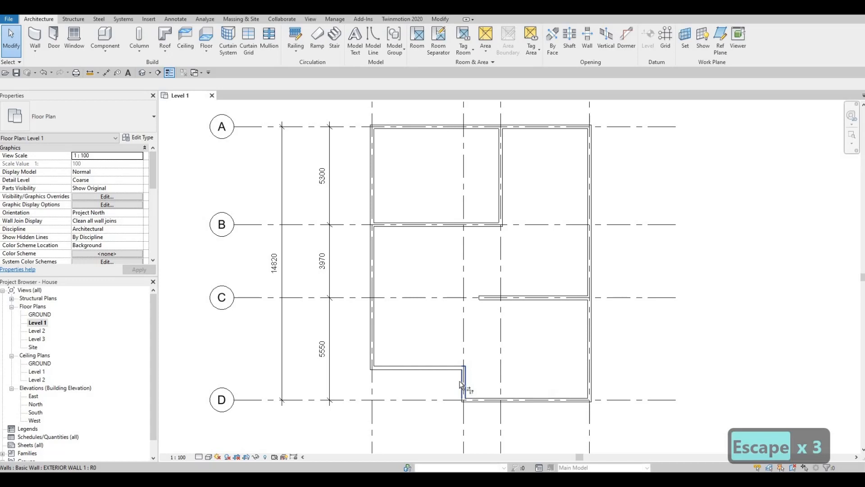
Trim/extend the wall on grid C and the short vertical wall rising from grid D so they meet at a corner.
key(t)
key(r)
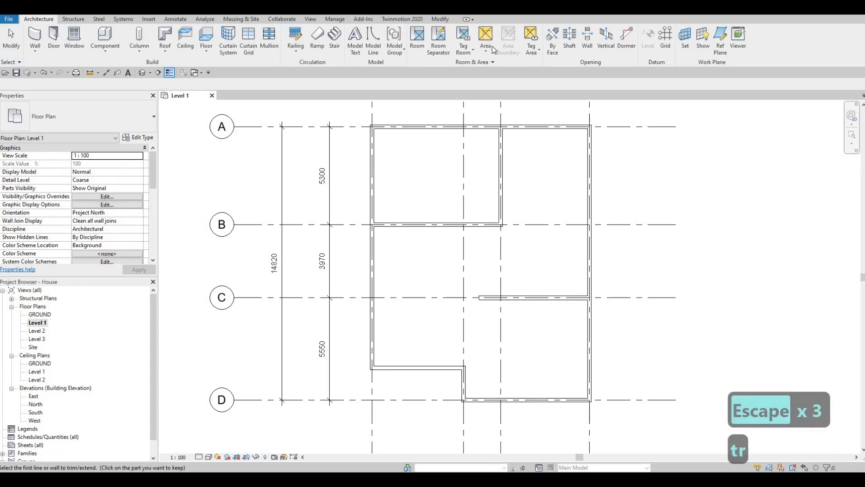
click(440, 19)
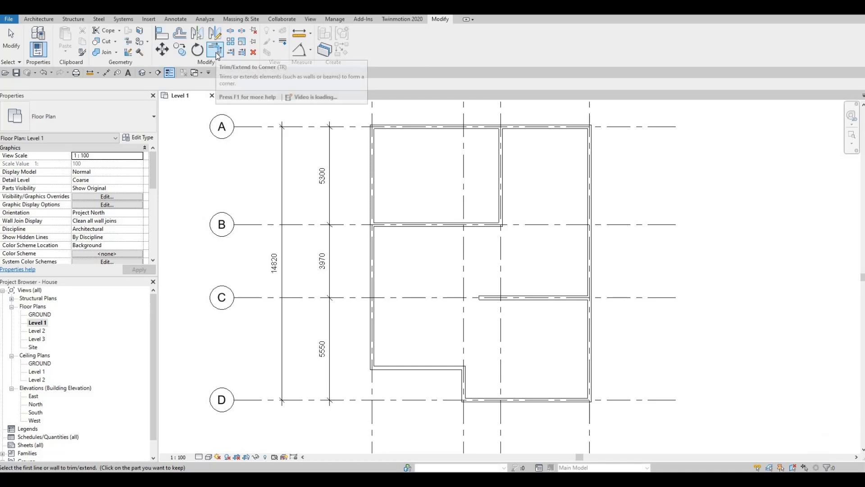
click(493, 298)
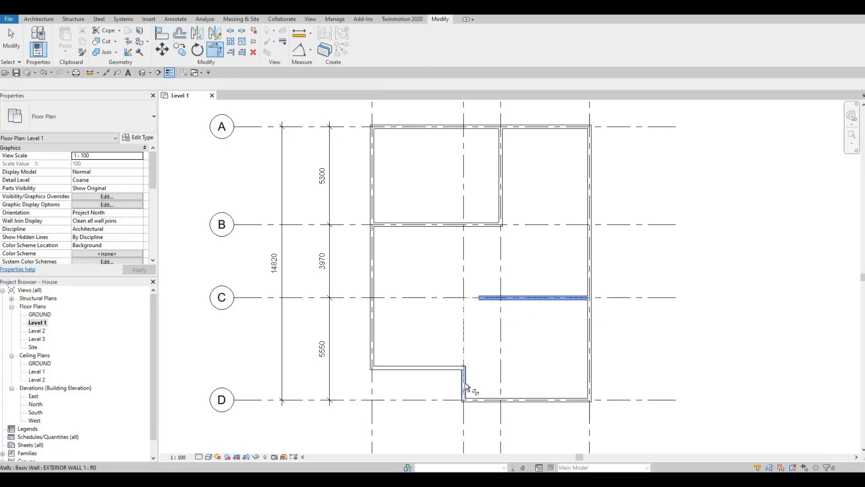
click(466, 360)
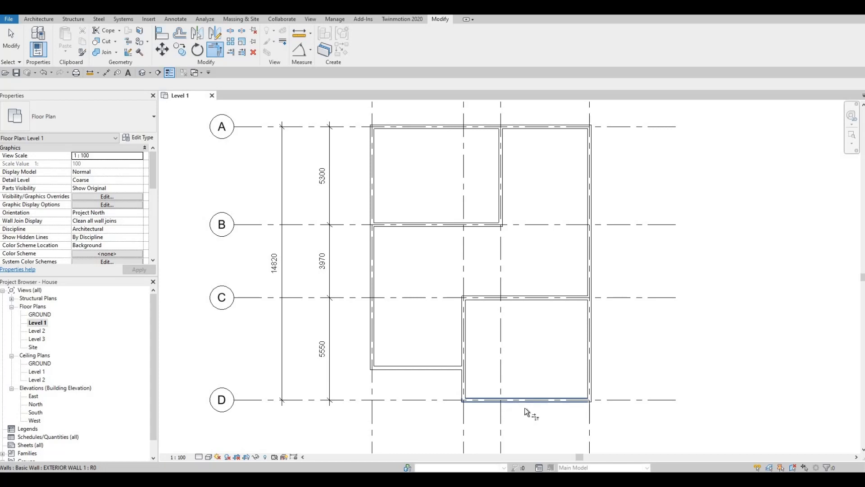
click(512, 401)
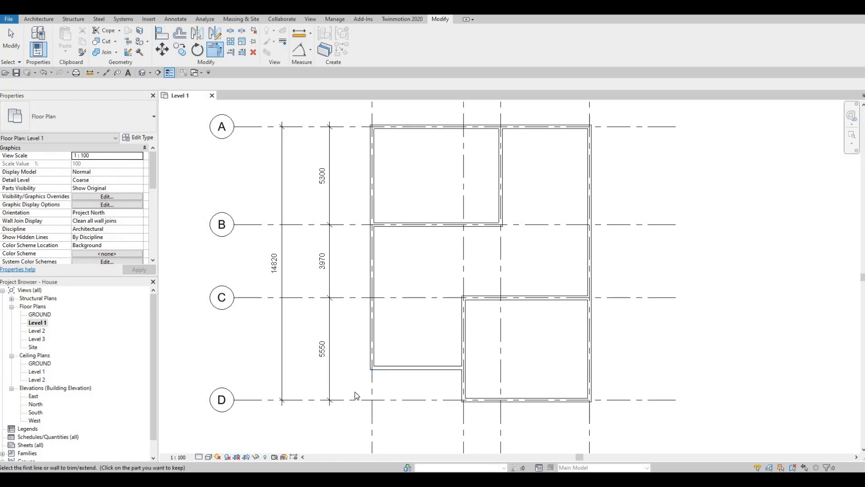
key(Escape)
key(Escape)
key(Escape)
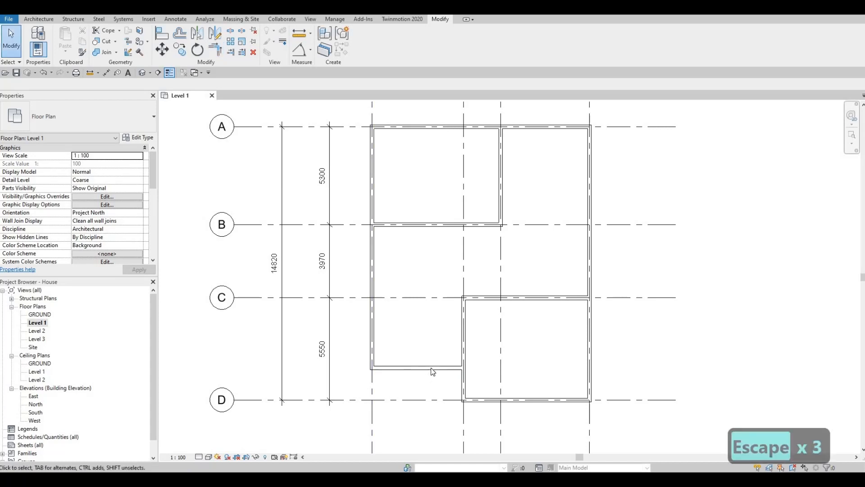
Draw matching EXTERIOR WALL 1 segments from 2000 mm along the lower-left horizontal wall: 900 mm down, then left to grid 1.
click(429, 369)
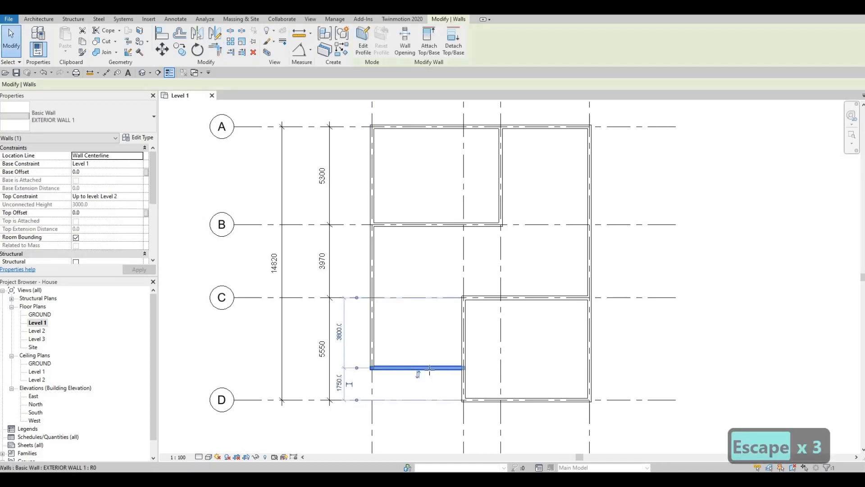
key(c)
key(s)
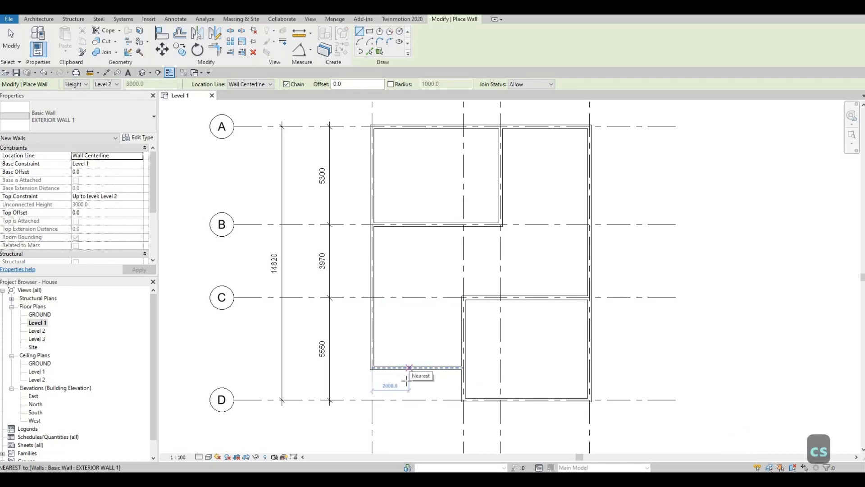
click(406, 380)
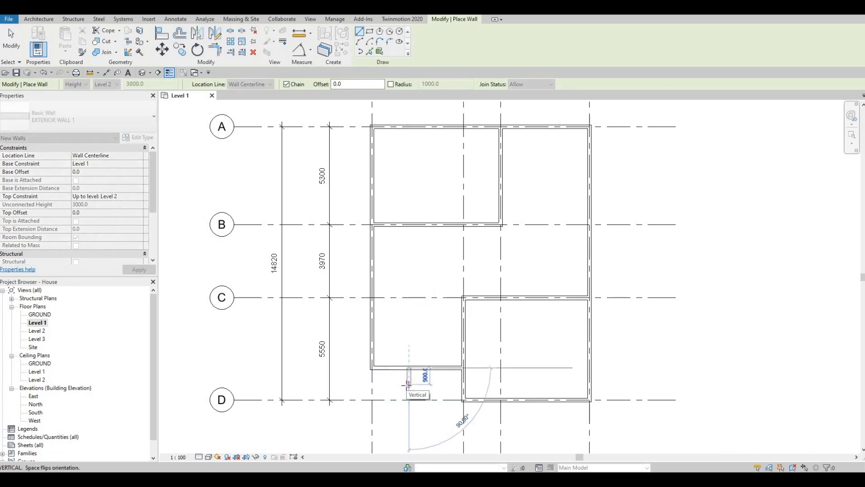
text(900)
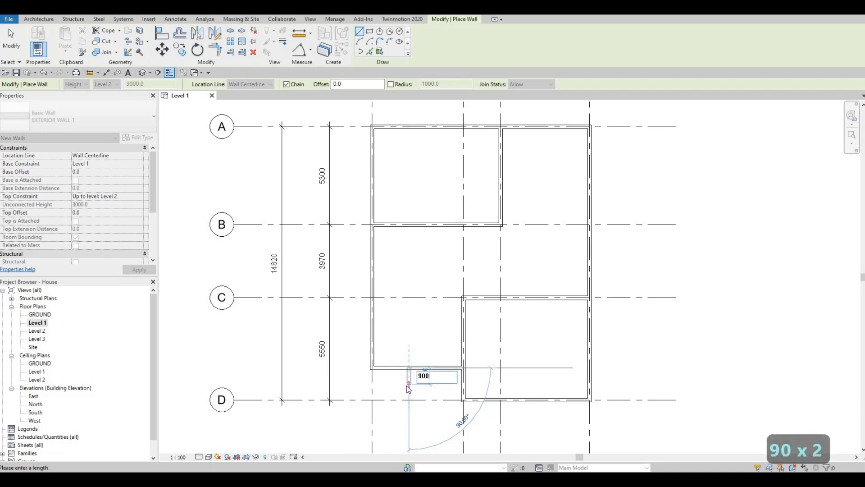
key(Return)
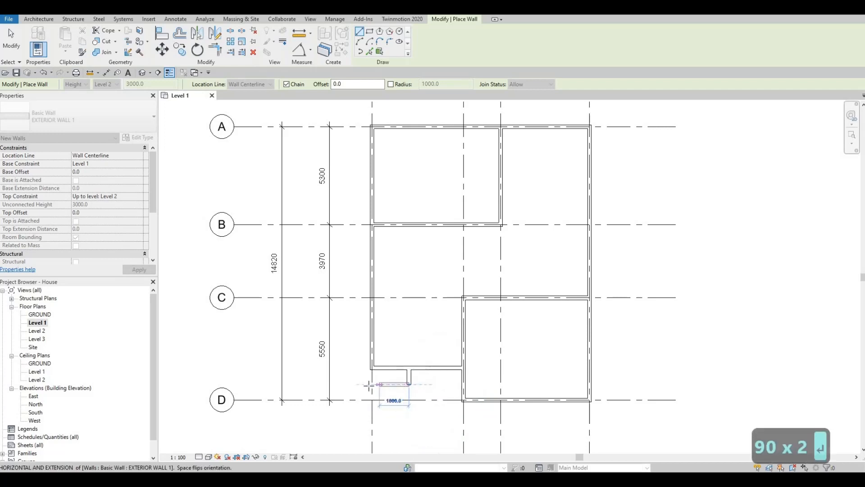
click(372, 387)
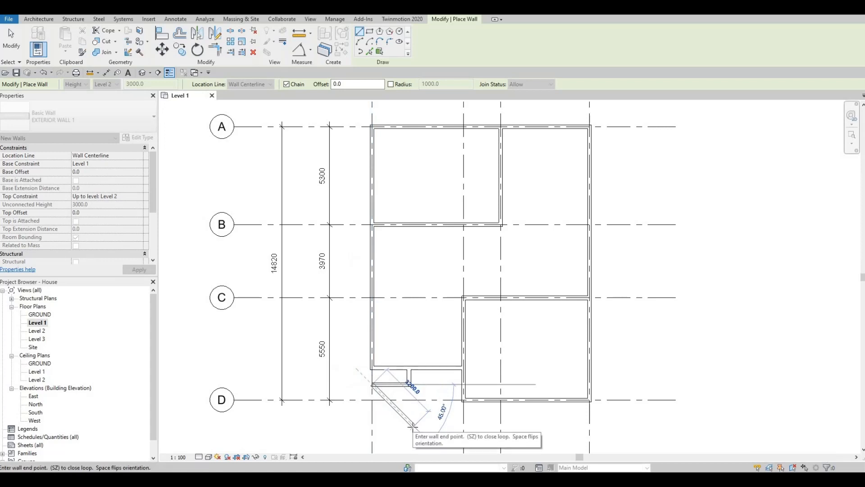
key(Escape)
key(Escape)
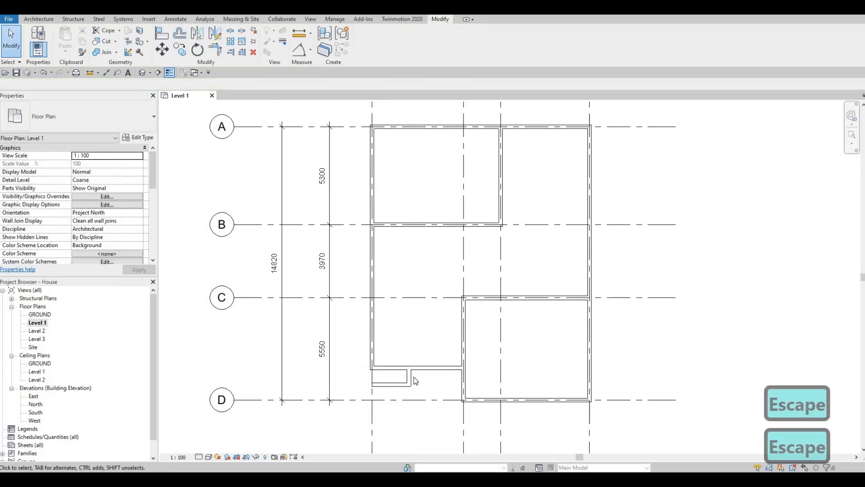
Set the distance from the new 900 mm wall to the vertical wall on its right to 3350 mm.
scroll(414, 376, up, 1)
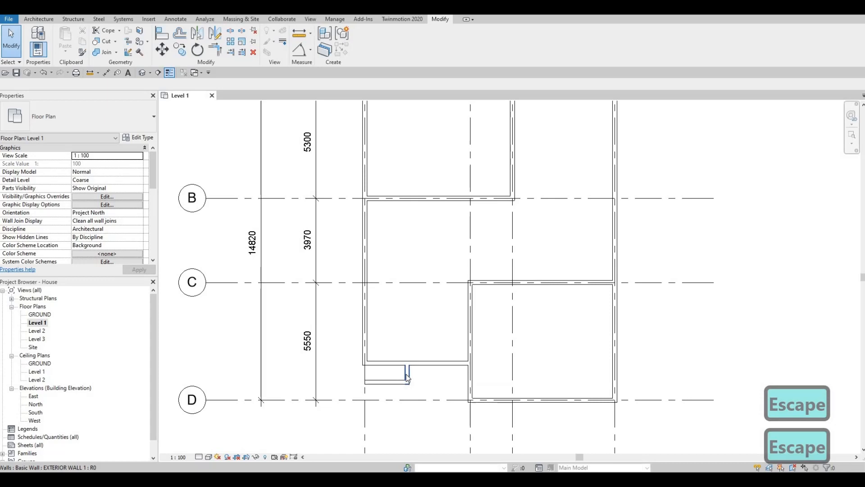
click(405, 374)
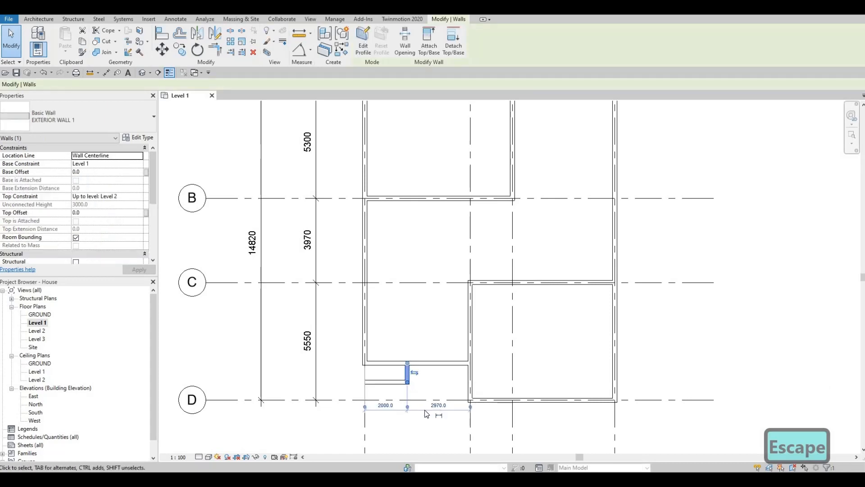
key(F1)
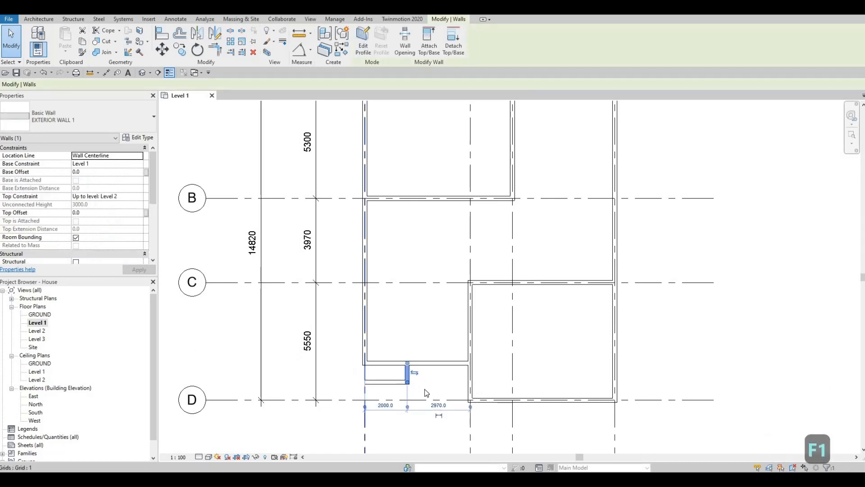
click(438, 405)
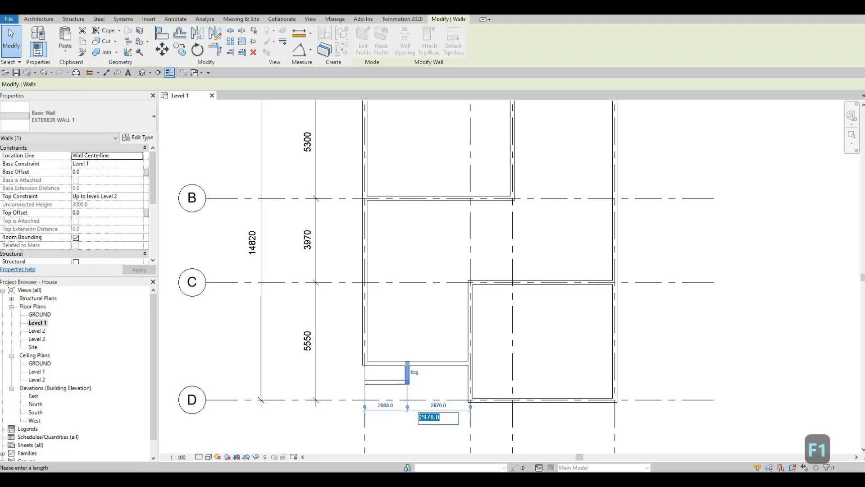
text(3350)
key(Return)
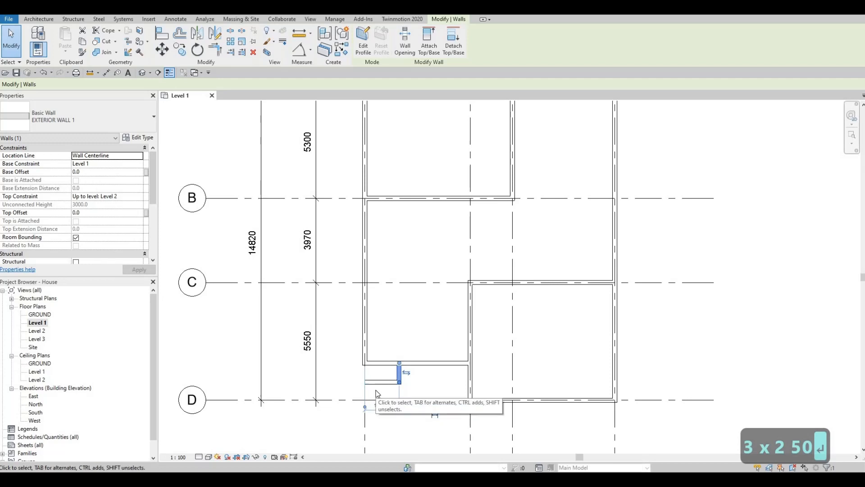
Trim the walls around the lower-left projection into corners, extending the grid 1 wall and removing the wall piece across the opening.
key(t)
key(r)
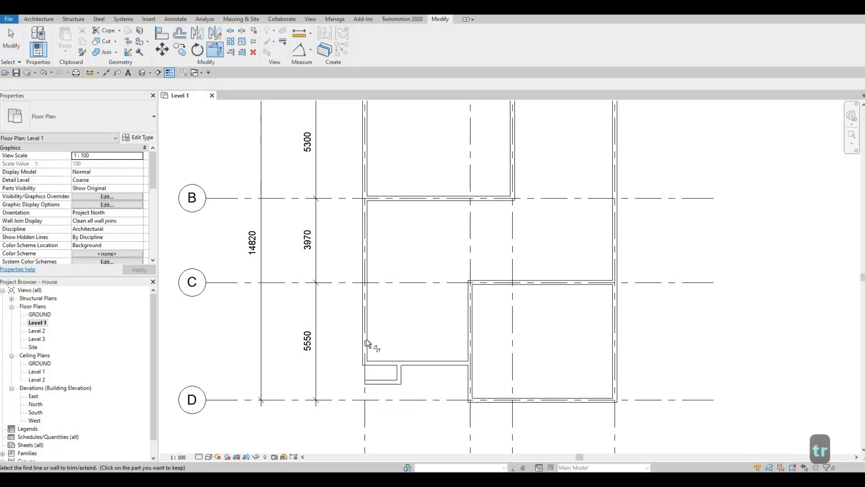
click(366, 354)
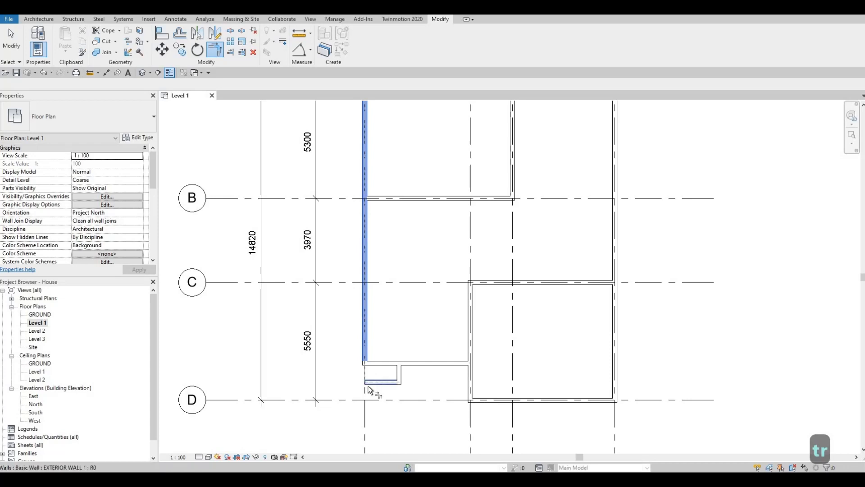
click(368, 390)
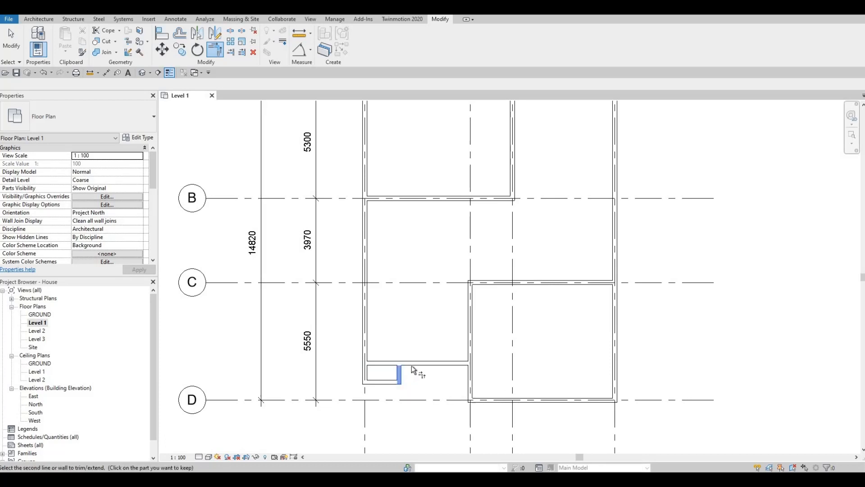
click(410, 366)
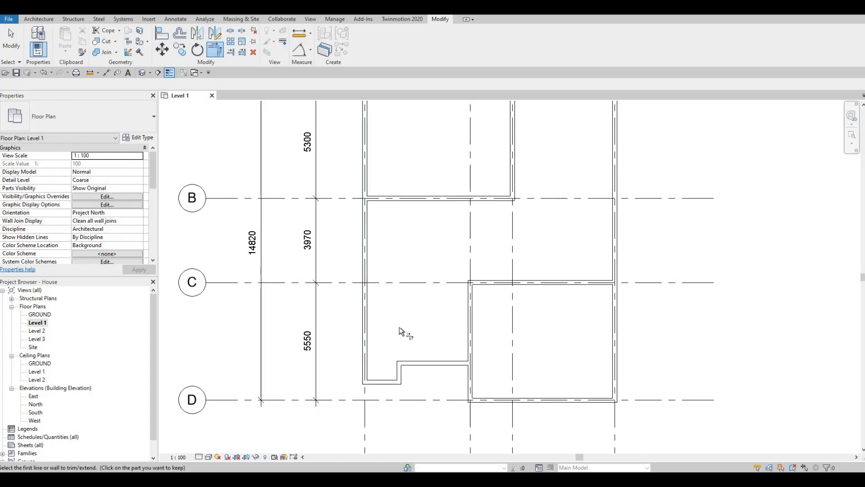
key(Escape)
key(Escape)
key(Escape)
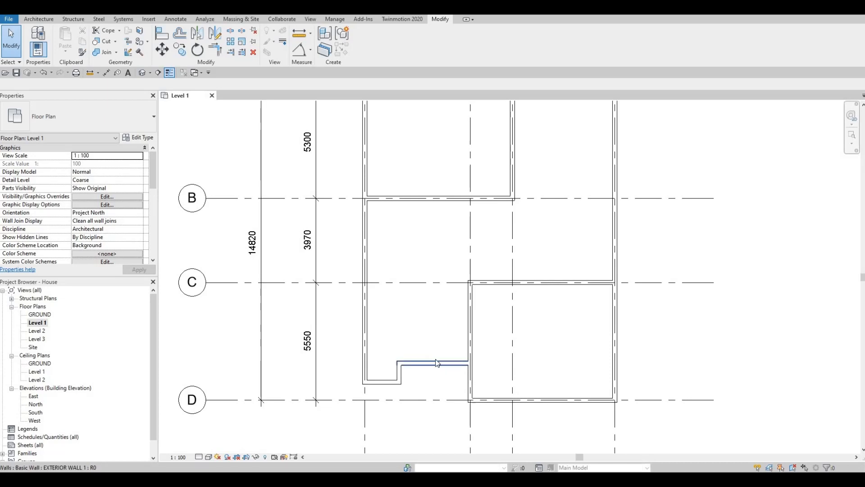
Check the distances from the shortened horizontal wall to grid C and to the lower projection wall.
scroll(431, 363, up, 1)
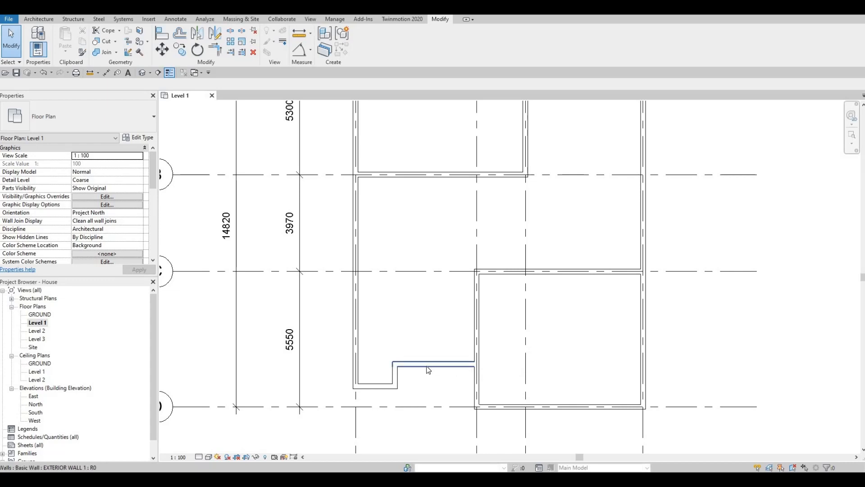
click(402, 370)
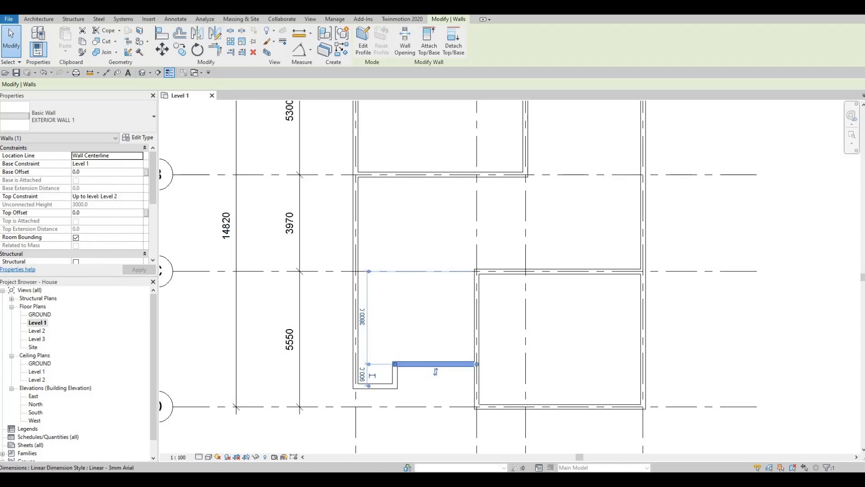
key(Escape)
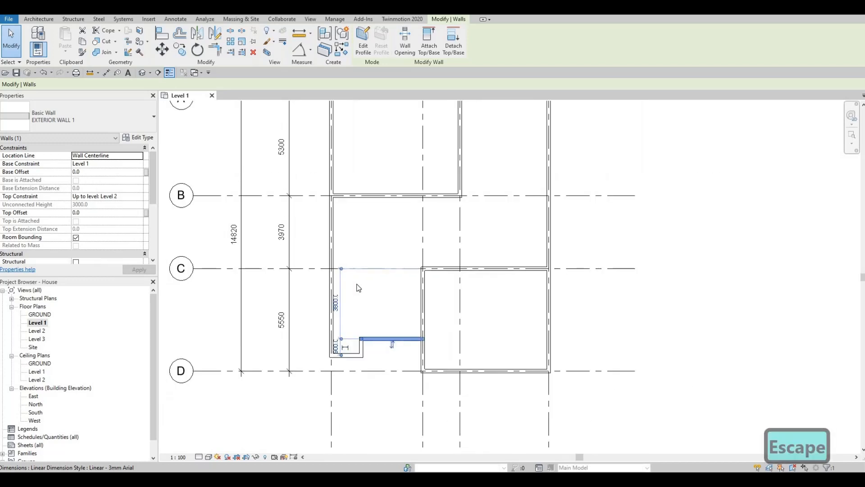
scroll(256, 261, down, 2)
middle_drag(413, 300, 434, 310)
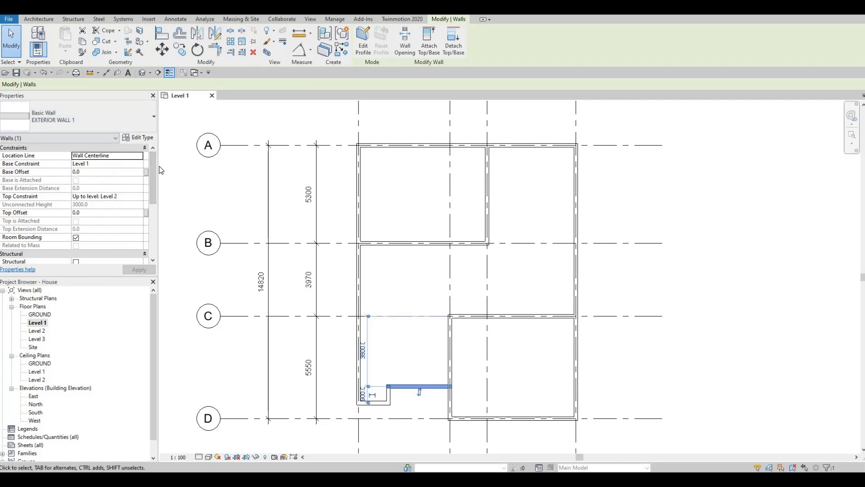
key(Escape)
key(Escape)
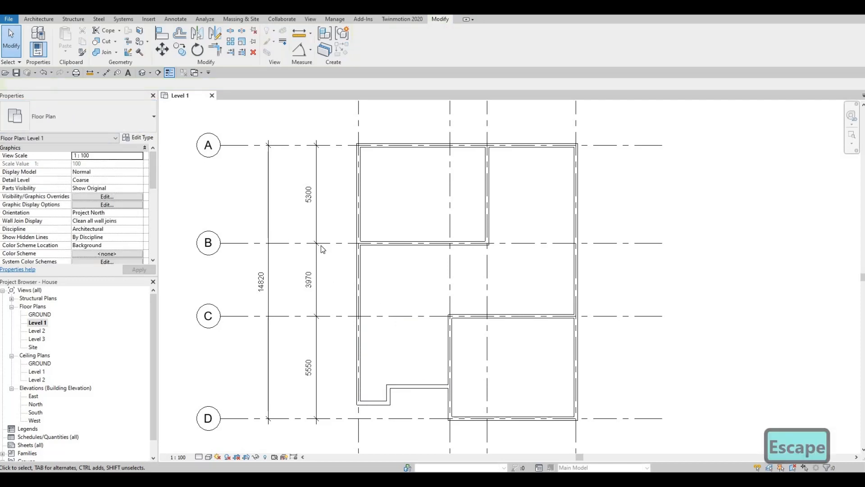
Duplicate the EXTERIOR WALL 1 wall type under the name INTERIOR WALL 1.
click(37, 19)
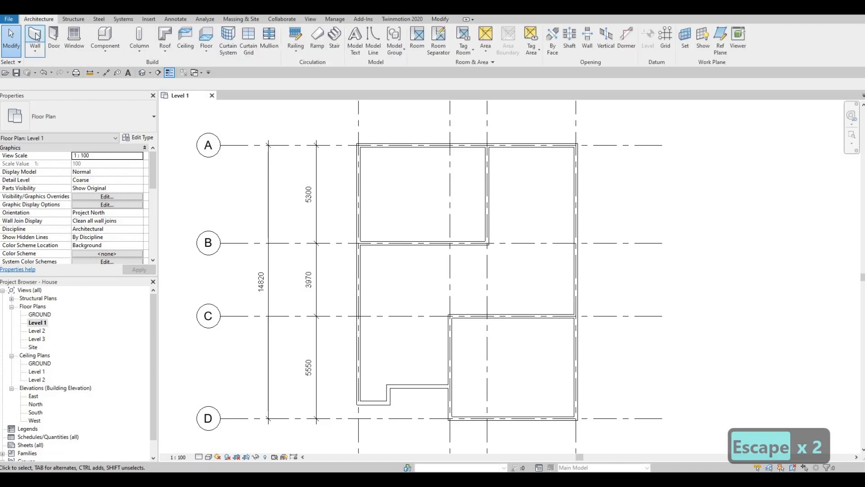
click(35, 36)
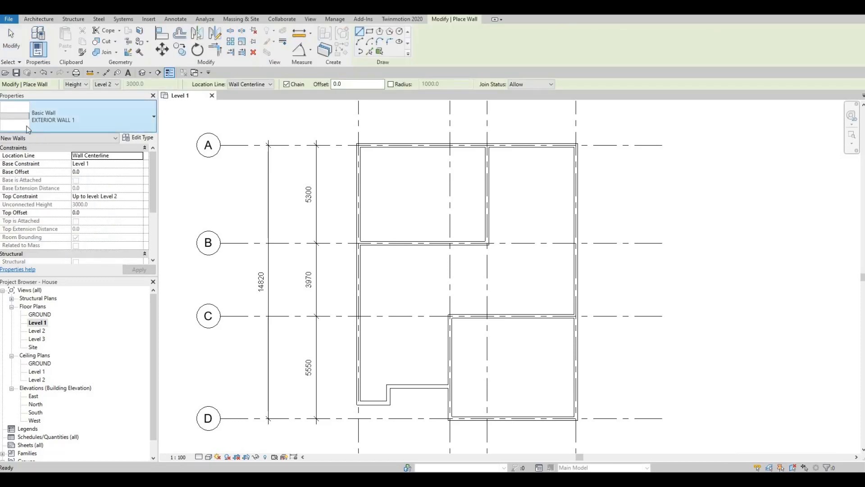
click(138, 138)
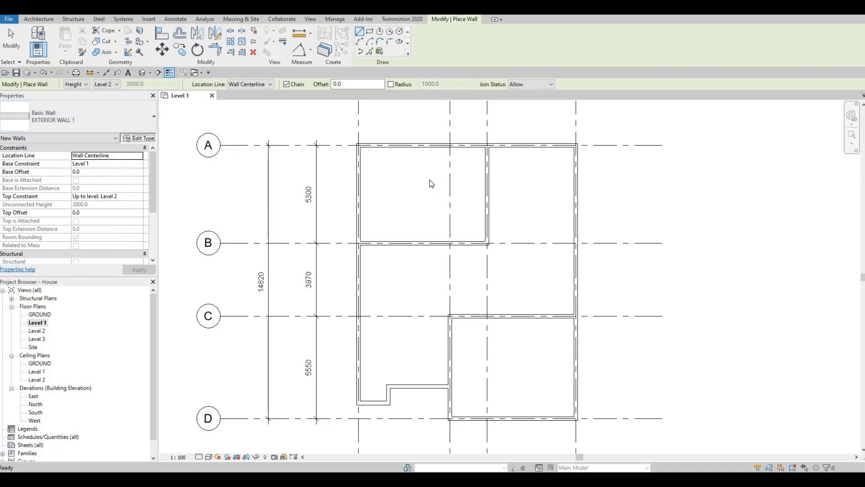
click(660, 139)
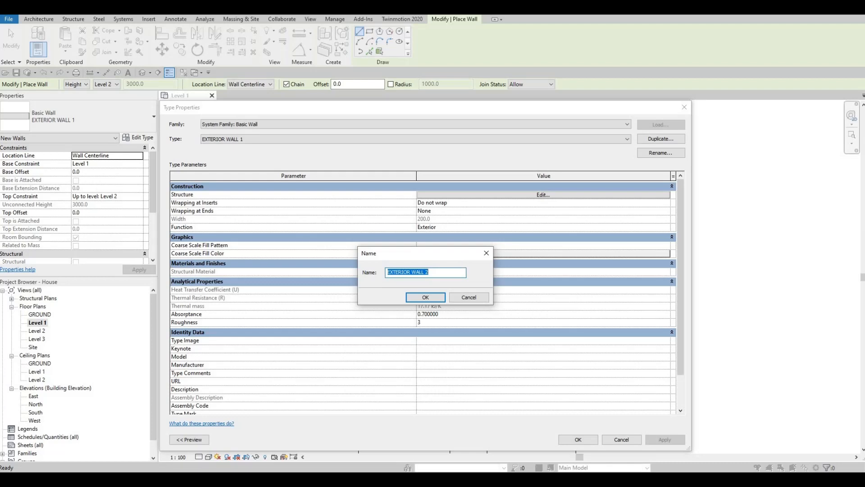
text(INT)
key(BackSpace)
text(E)
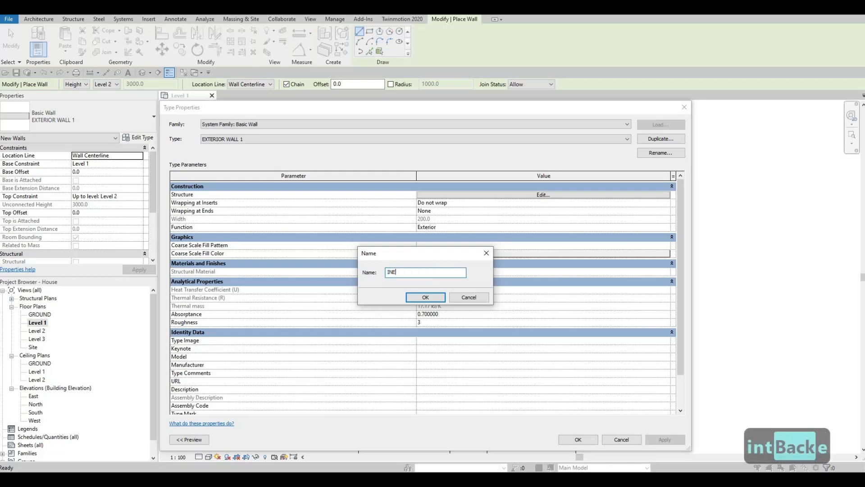
key(BackSpace)
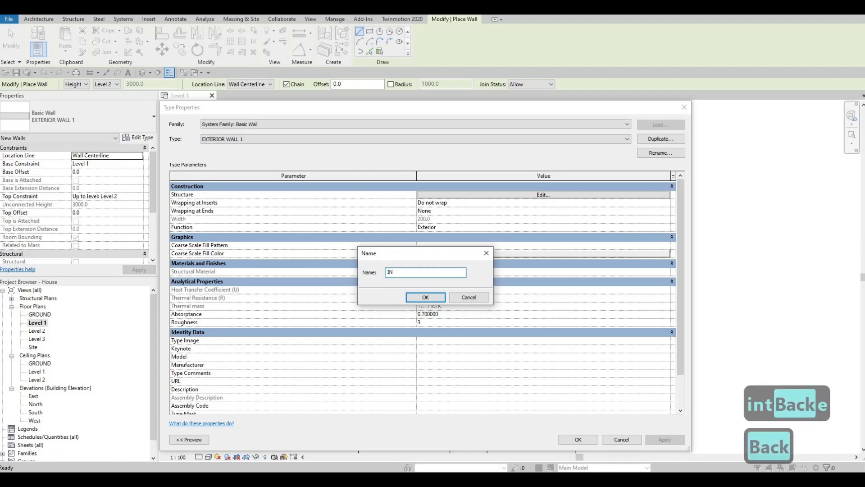
text(TERIOR WALL)
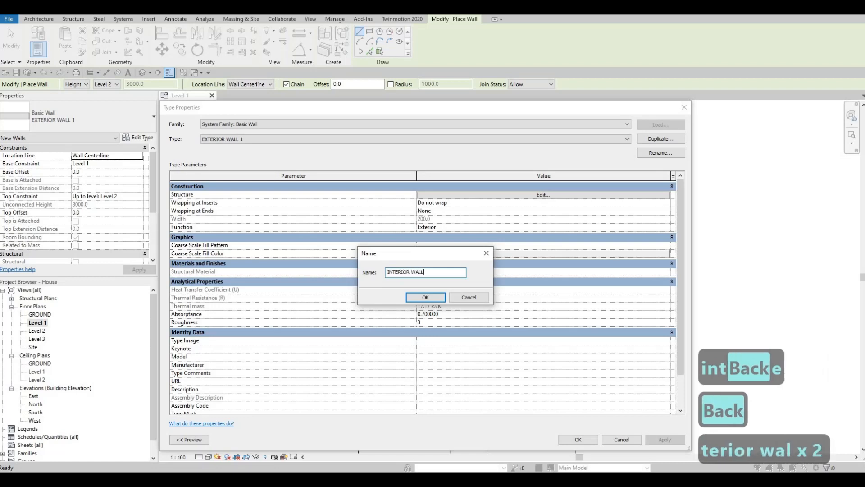
text( 1)
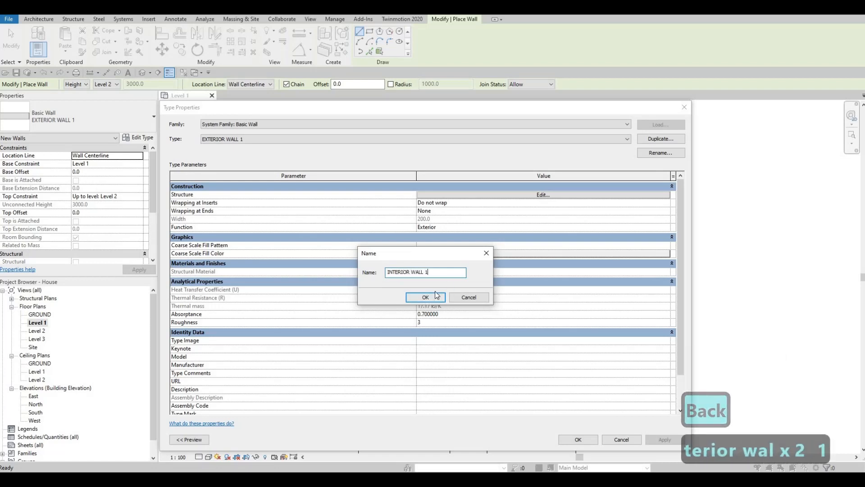
click(425, 297)
Review the layer structure of INTERIOR WALL 1 and accept the new type for wall placement.
click(517, 196)
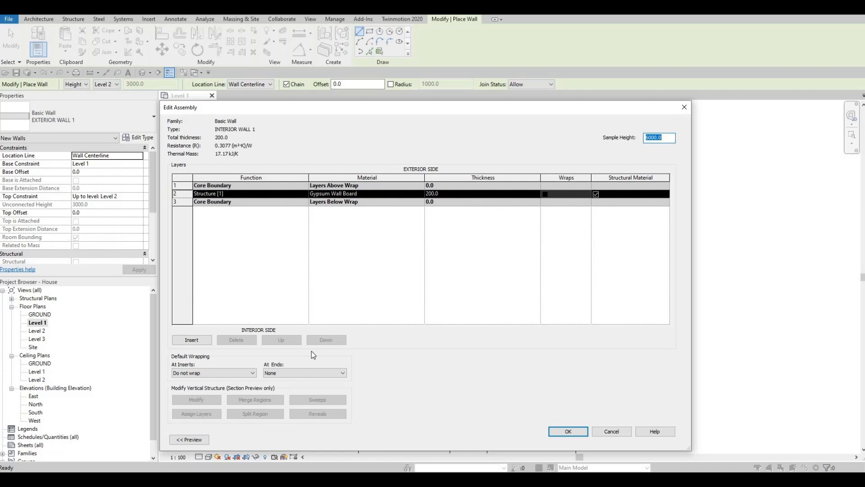
click(563, 434)
click(567, 437)
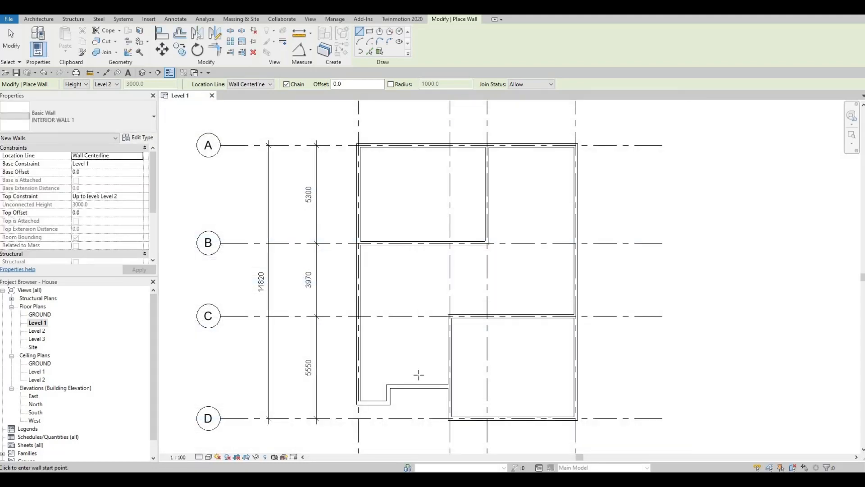
Draw a 700 mm INTERIOR WALL 1 segment straight up from the inner corner of the lower-left projection.
scroll(422, 329, up, 3)
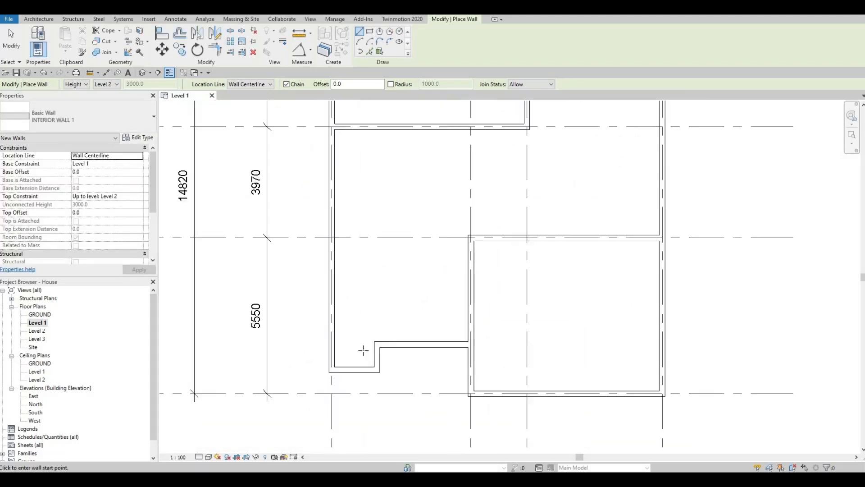
scroll(363, 350, up, 2)
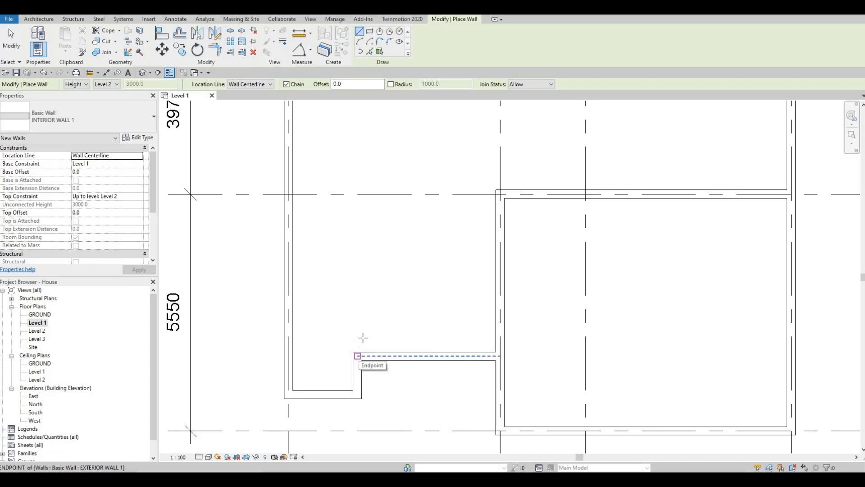
click(358, 356)
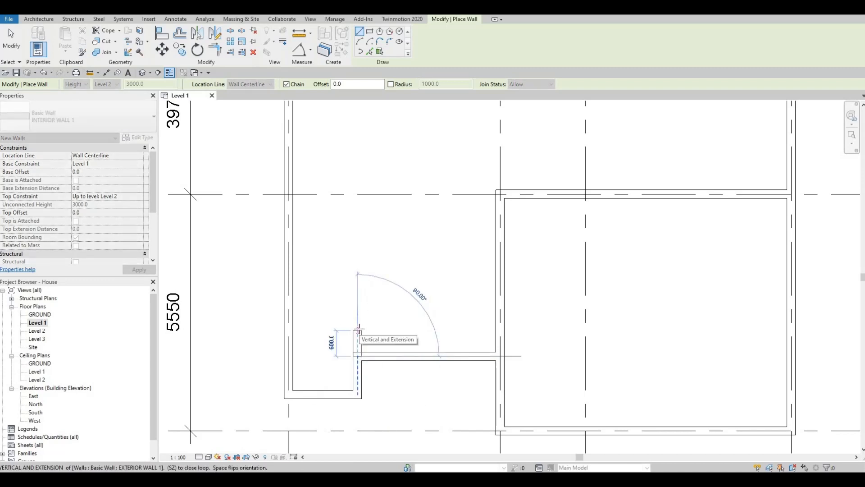
click(358, 326)
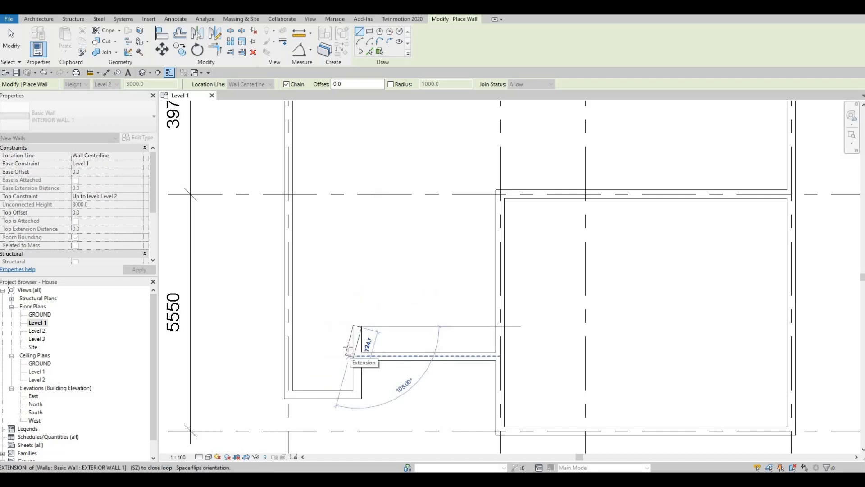
key(Escape)
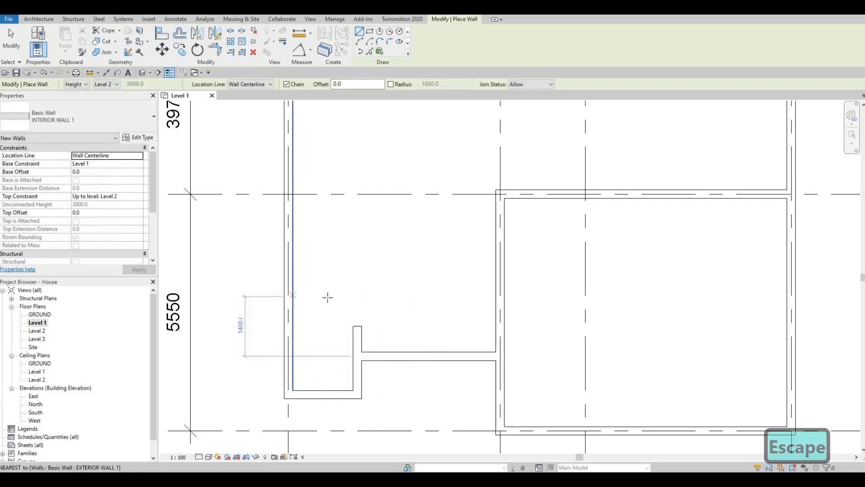
Draw a horizontal 1620 mm INTERIOR WALL 1 segment from the grid 1 wall, about 2400 mm above the projection's bottom wall.
click(293, 292)
click(358, 292)
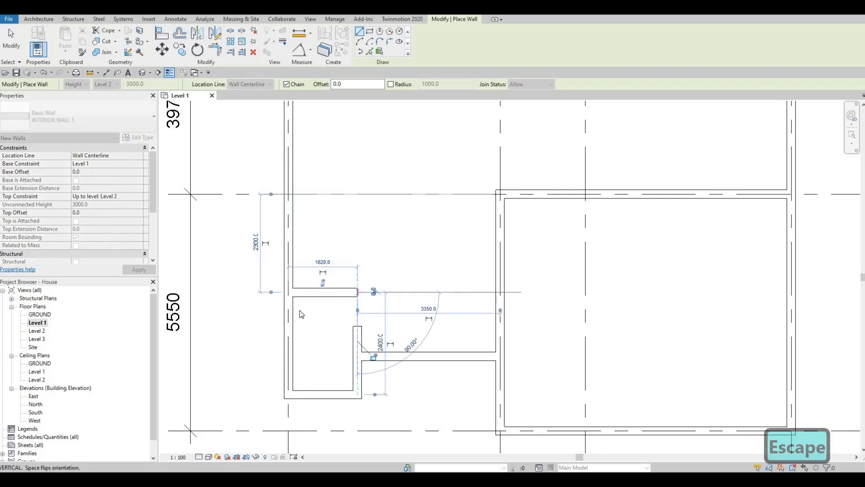
key(Escape)
key(Escape)
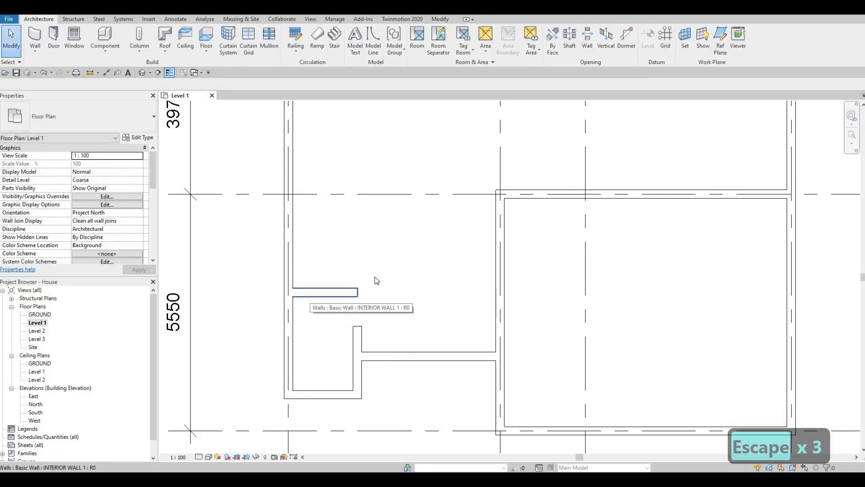
Set the distance from the horizontal interior wall to the projection's bottom wall to 2700 mm.
key(F1)
click(333, 294)
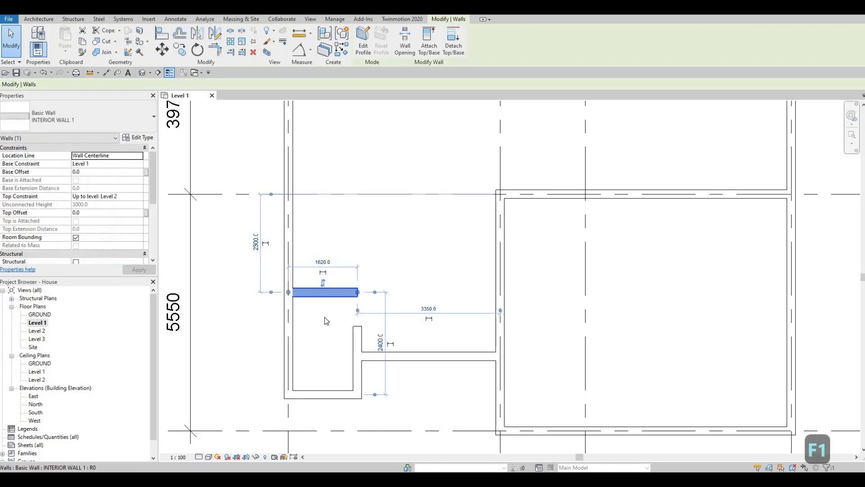
click(381, 345)
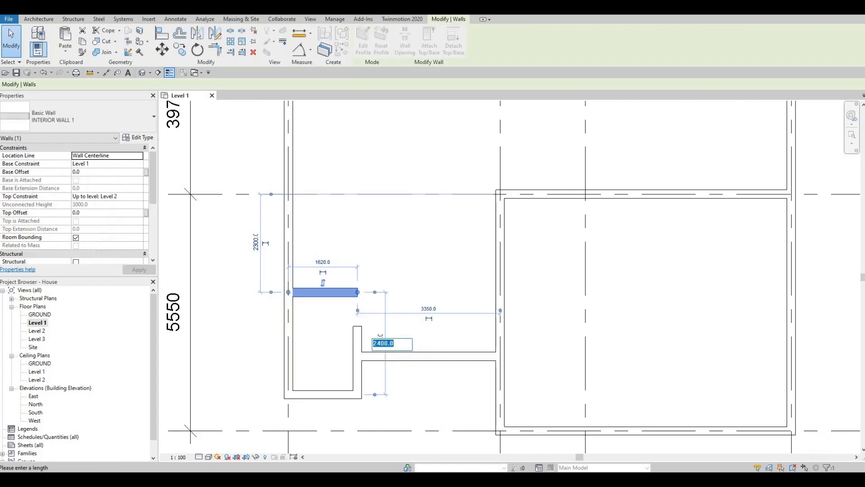
text(2700)
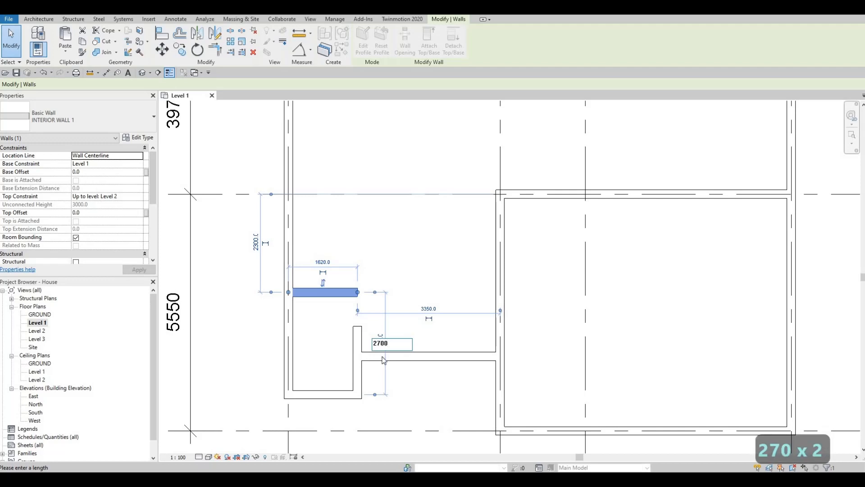
key(Return)
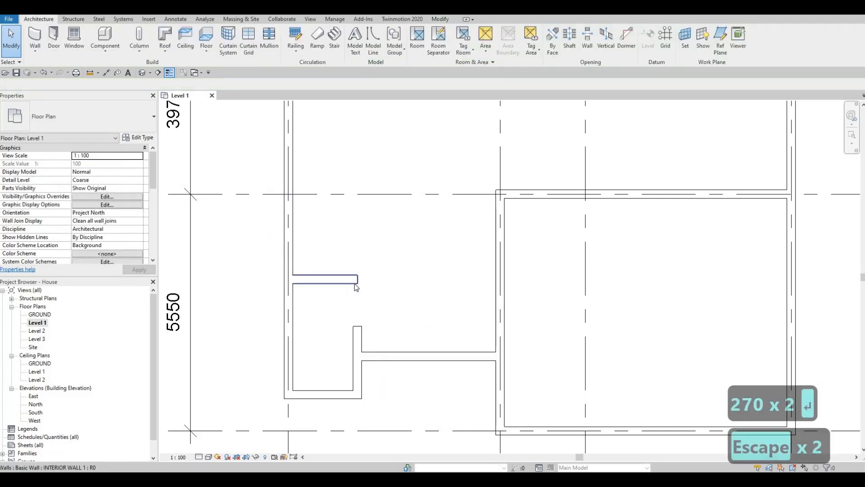
Extend the free end of the horizontal interior wall to about 1800 mm from grid 1.
click(349, 283)
drag(373, 280, 363, 278)
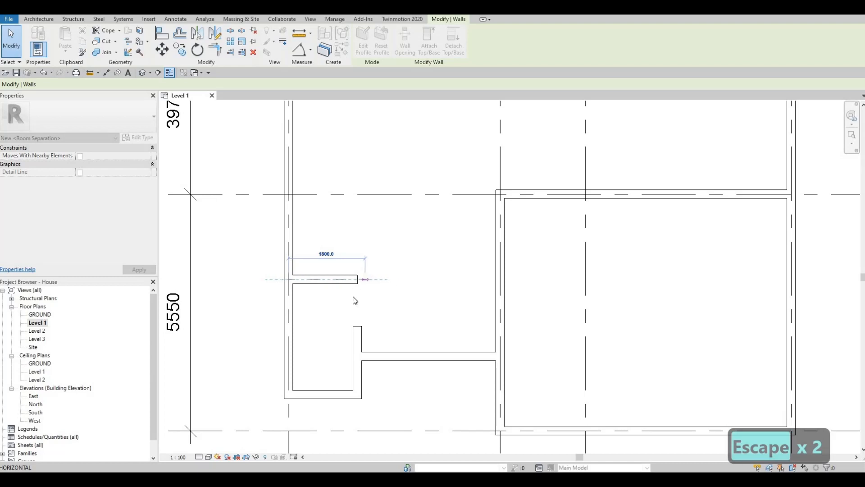
key(Escape)
key(Escape)
Align the free end of the horizontal interior wall with the right face of the short vertical wall below it.
scroll(356, 300, up, 1)
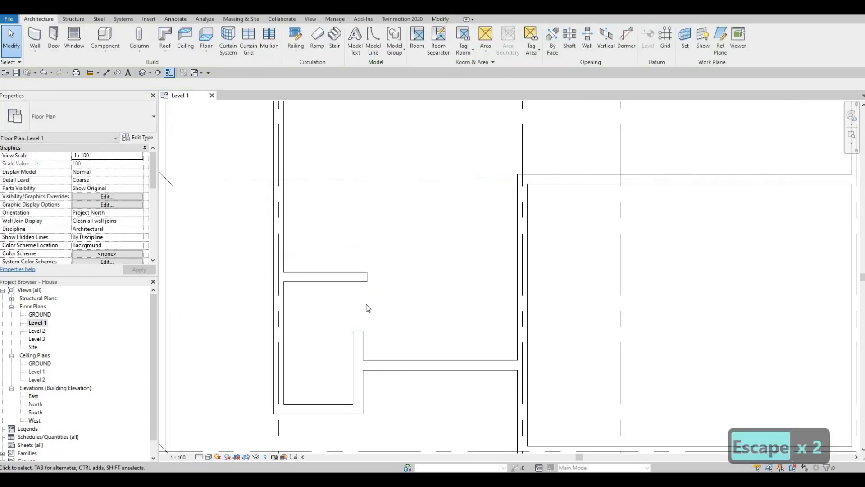
key(a)
key(l)
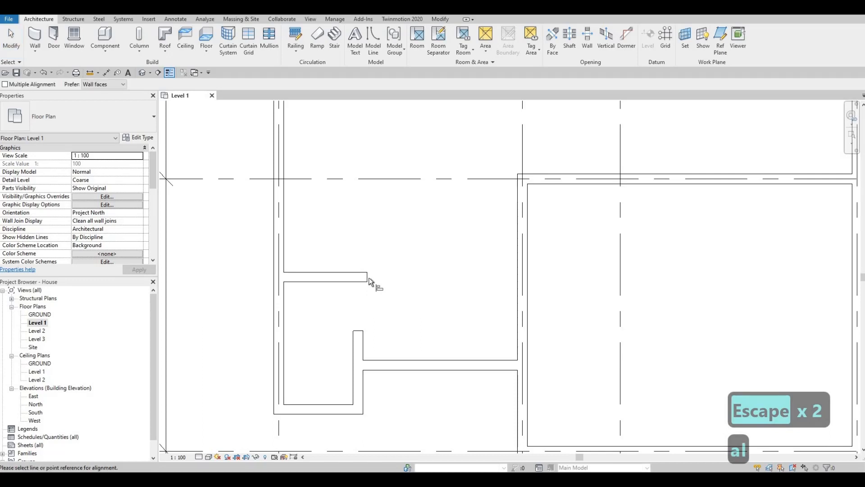
click(365, 347)
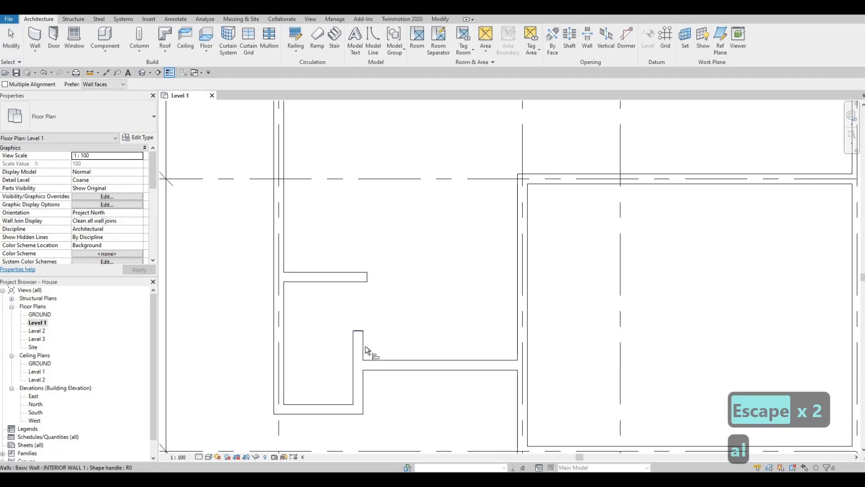
click(366, 276)
key(Escape)
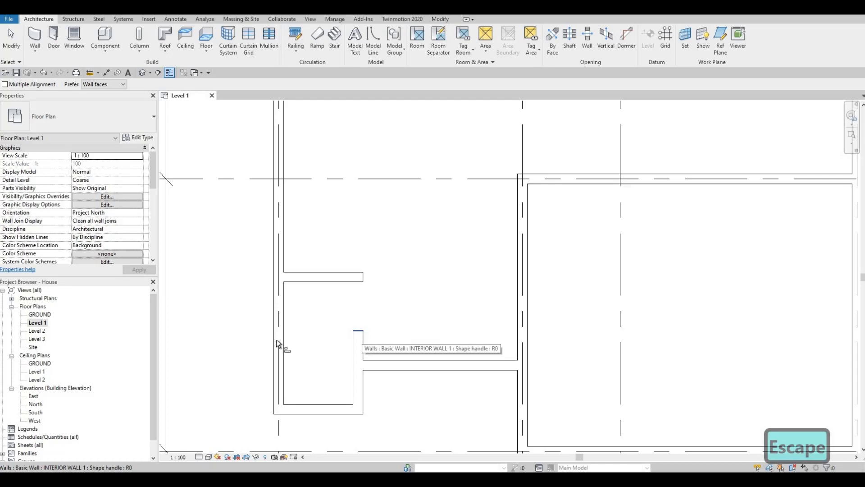
click(283, 285)
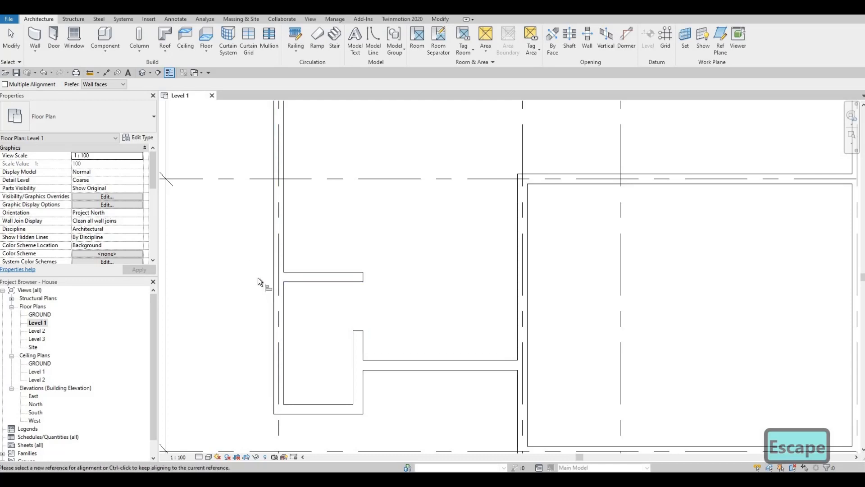
key(Escape)
key(Escape)
Draw a matching INTERIOR WALL 1 segment from the top end of the short vertical wall left to the grid 1 wall.
click(363, 340)
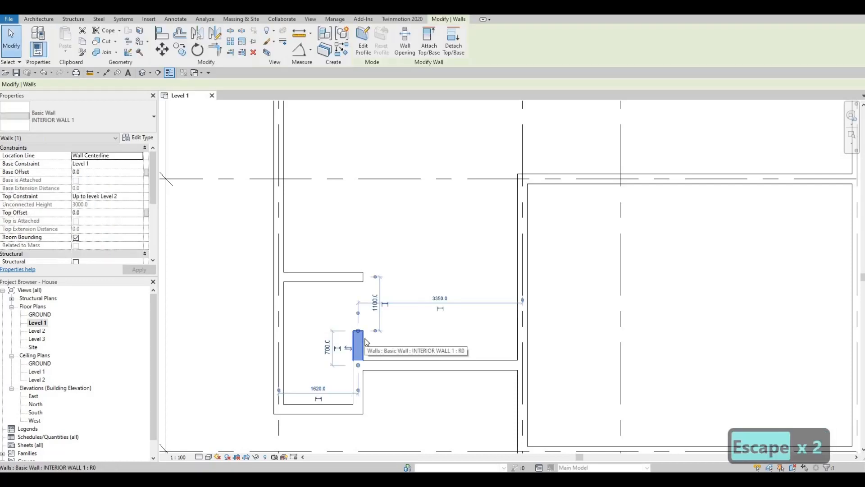
key(c)
key(s)
click(356, 333)
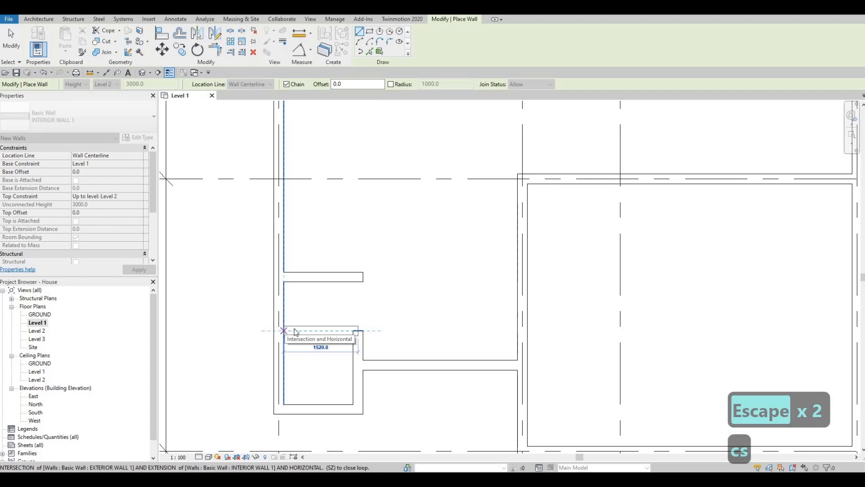
key(Escape)
key(Escape)
key(Escape)
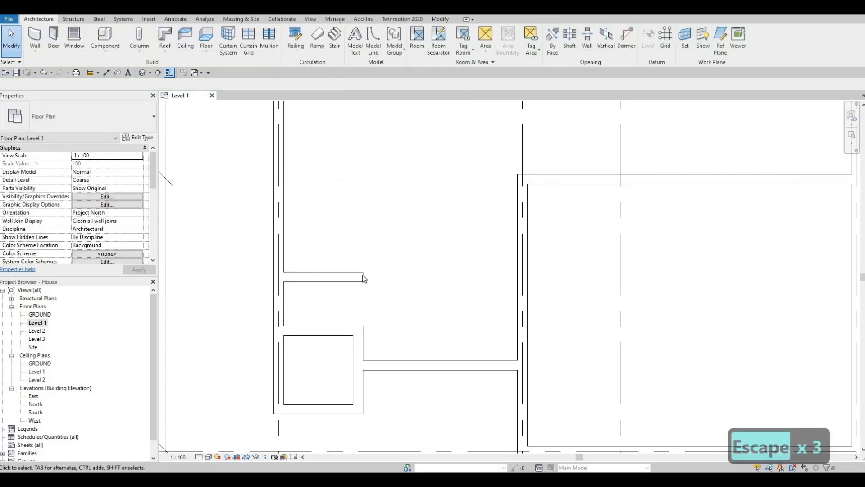
Draw a 2550 mm long INTERIOR WALL 1 segment straight up from the grid C wall along the third vertical gridline.
middle_drag(355, 318, 327, 329)
scroll(346, 315, down, 2)
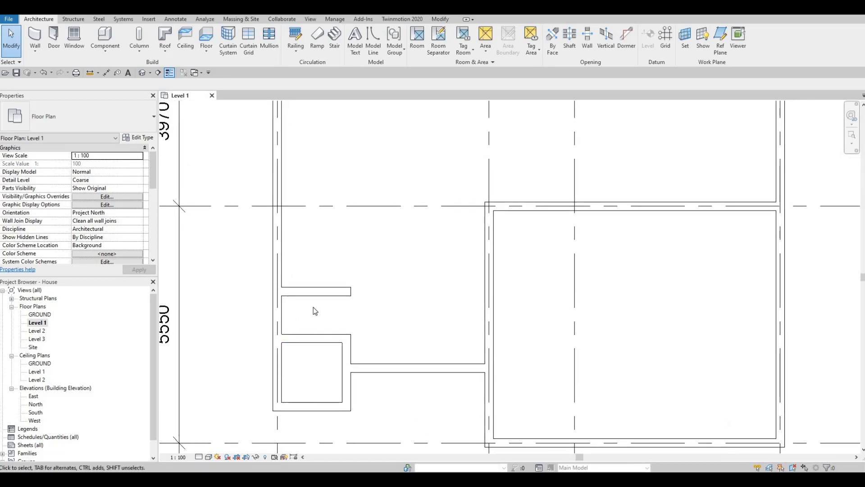
scroll(364, 325, down, 3)
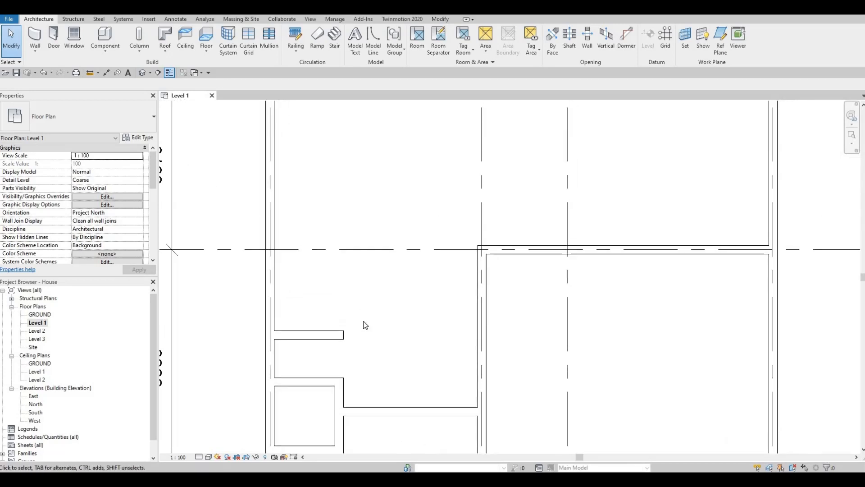
scroll(367, 343, down, 2)
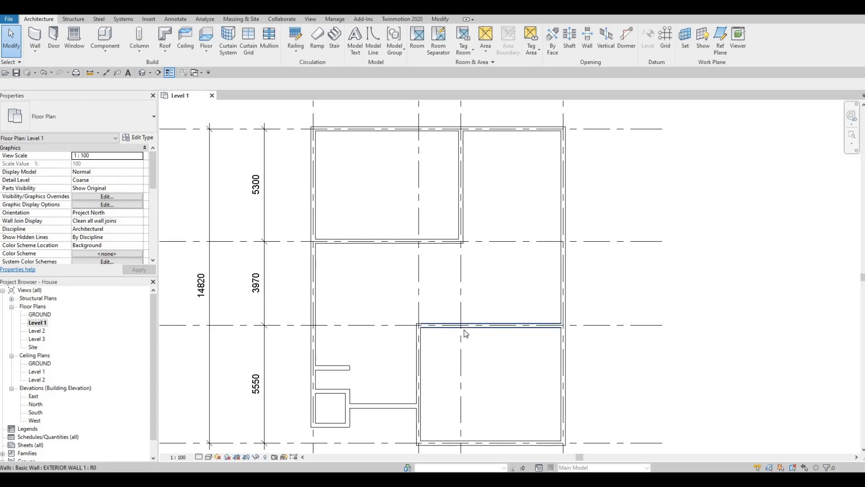
click(346, 368)
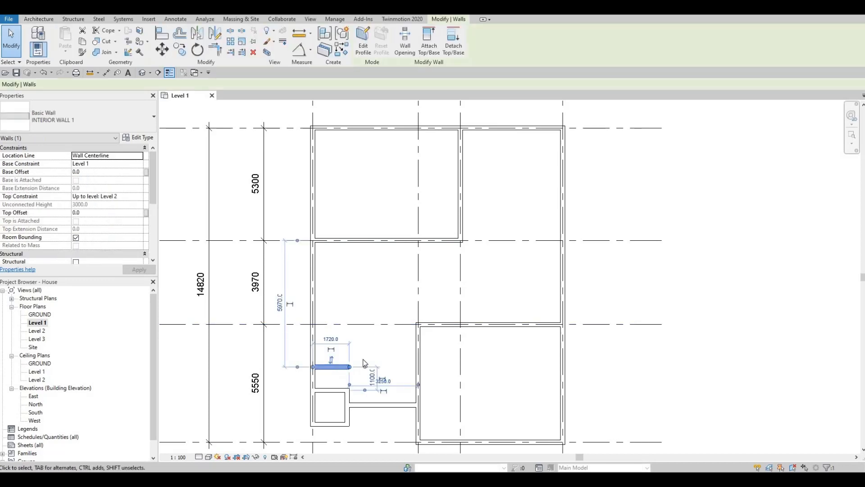
key(c)
key(s)
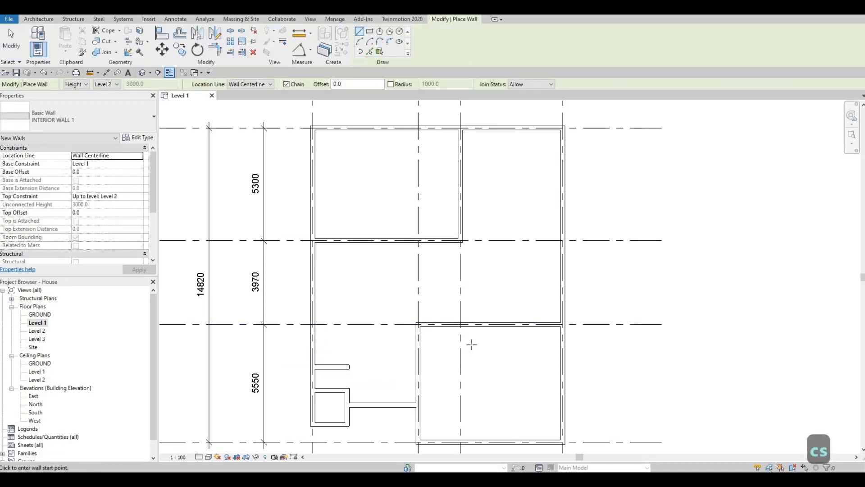
click(460, 324)
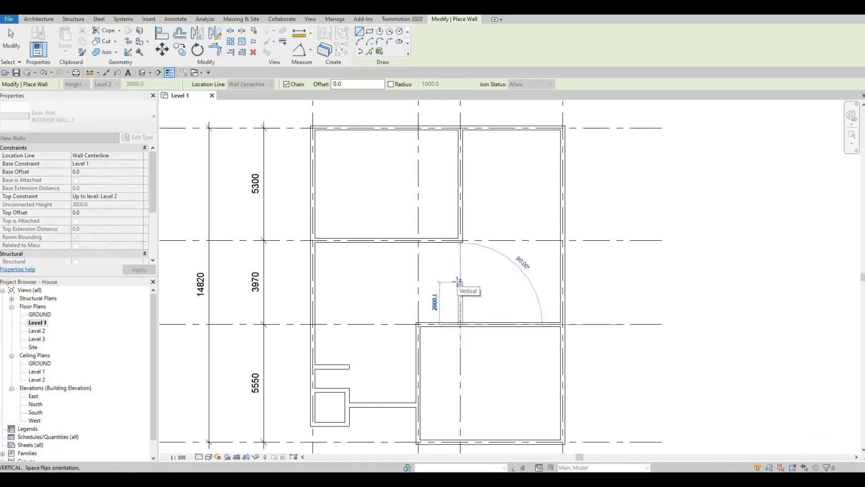
text(2550)
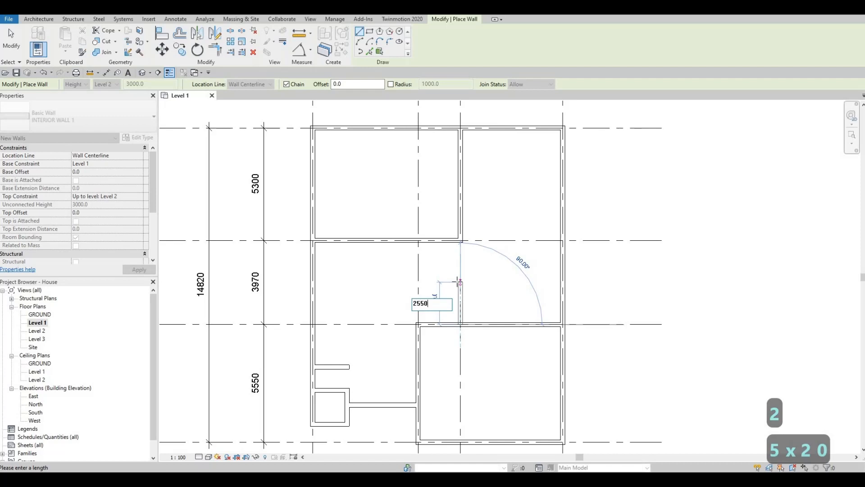
key(Return)
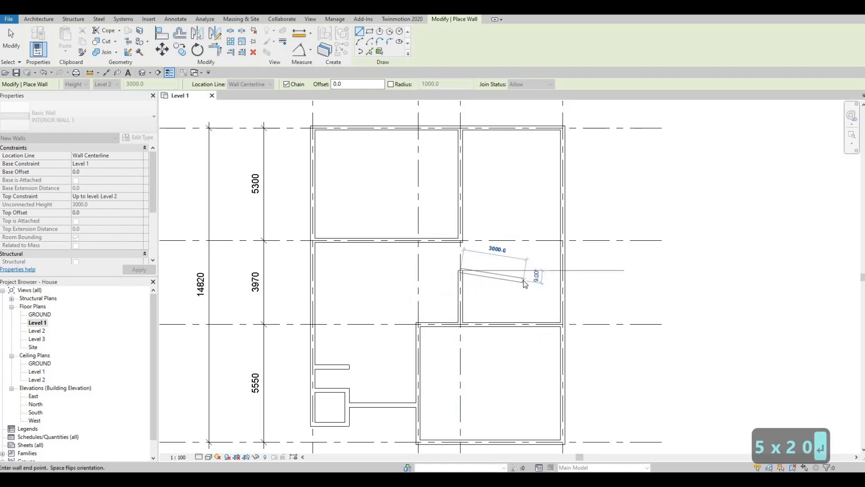
key(Escape)
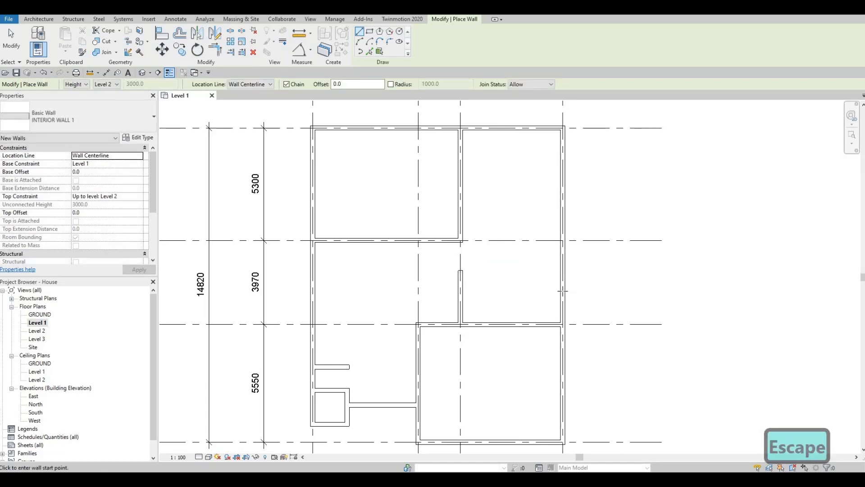
Draw a horizontal INTERIOR WALL 1 from the right exterior wall to the short vertical wall, about 1860 mm above the grid C wall.
click(563, 284)
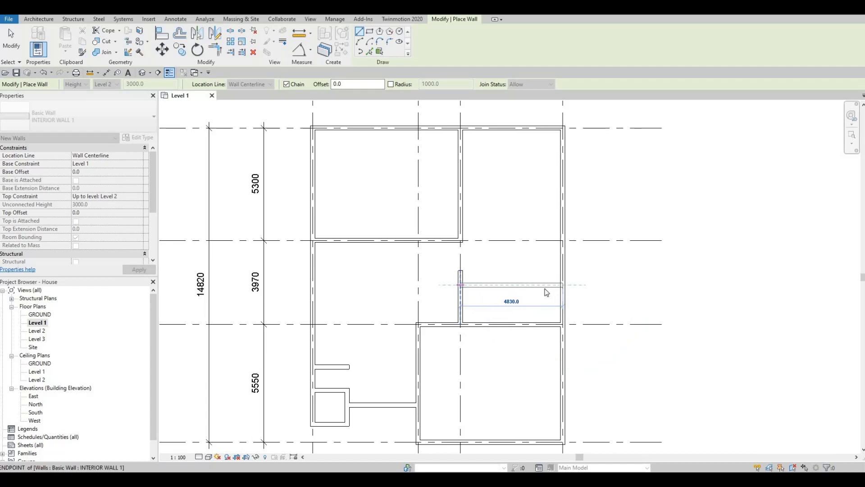
click(461, 285)
key(Escape)
key(Escape)
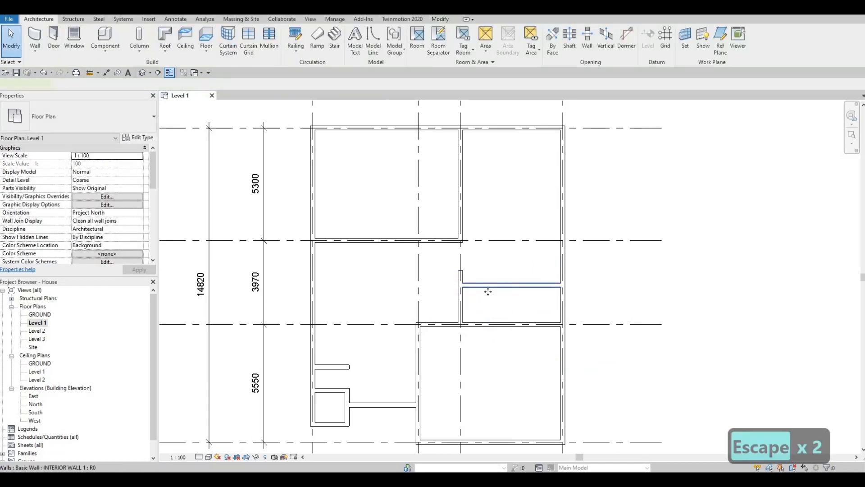
Set the distance from the horizontal interior wall above grid C to the grid C wall to 1950 mm.
click(488, 291)
click(428, 307)
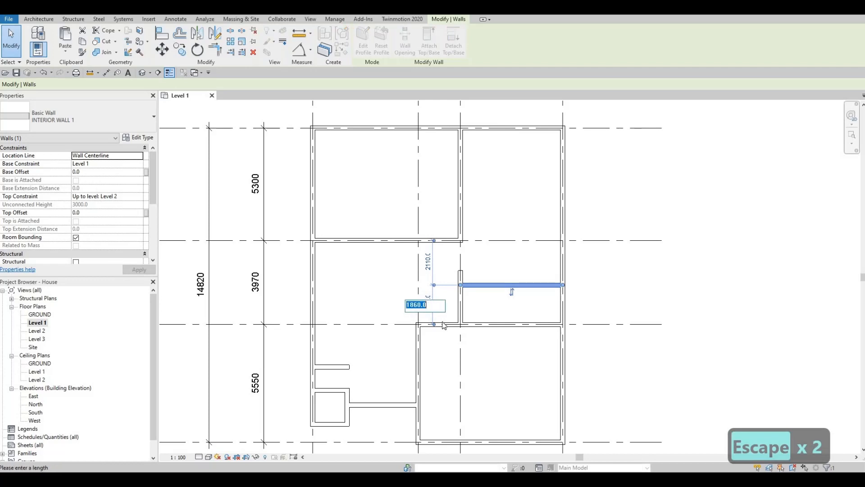
text(1)
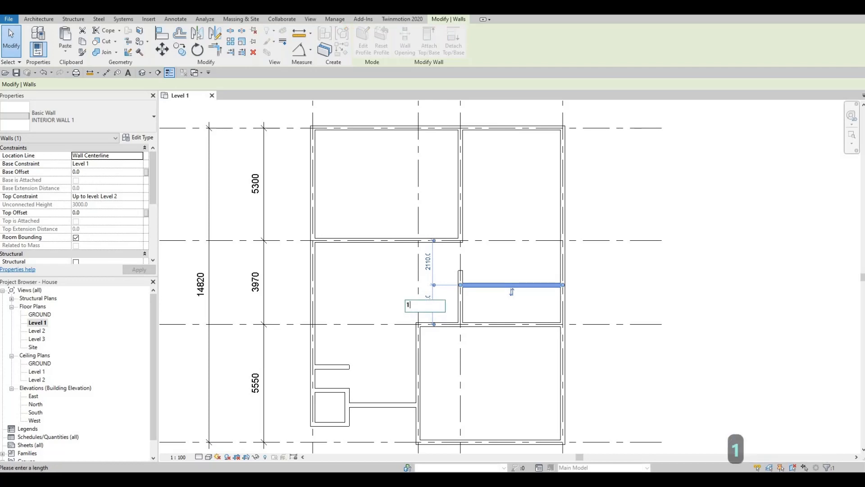
text(950)
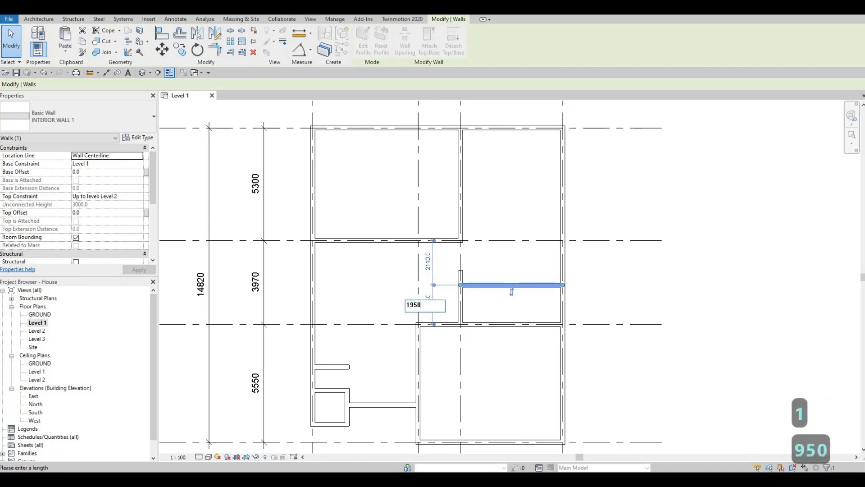
key(Return)
key(Escape)
key(Escape)
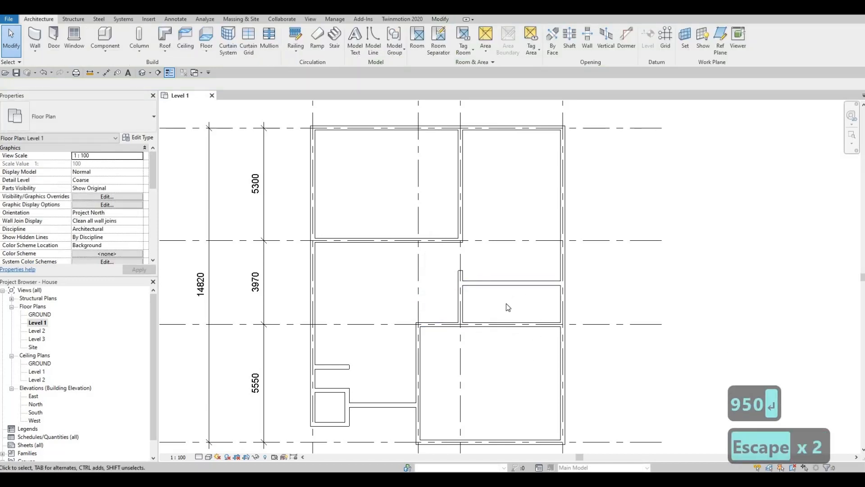
Draw a vertical INTERIOR WALL 1 between the grid C wall and the horizontal wall above it, about 2200 mm from the right exterior wall.
click(505, 283)
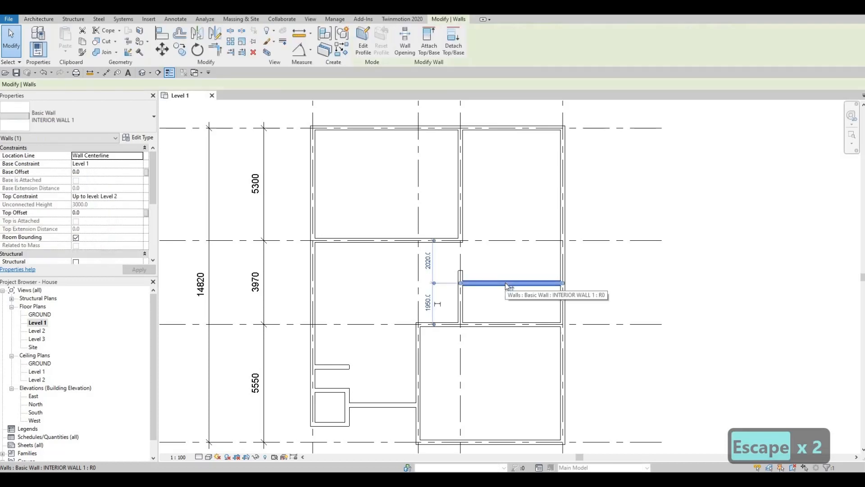
key(c)
key(s)
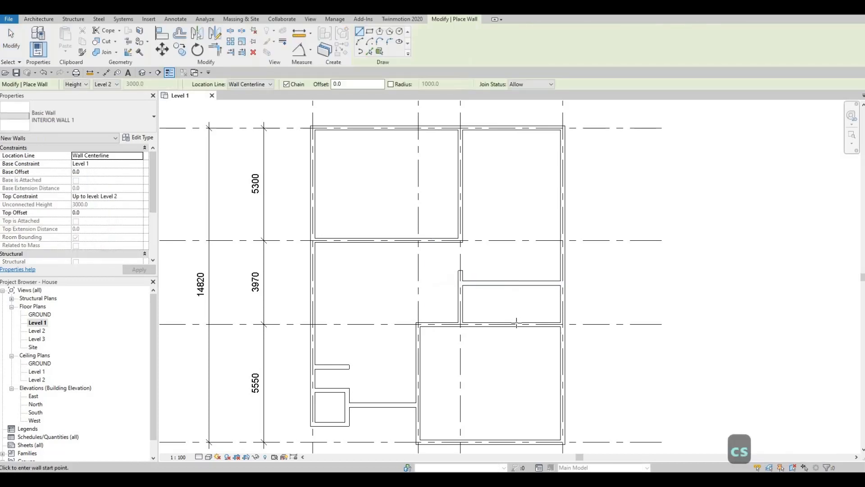
click(517, 285)
key(Escape)
key(Escape)
key(Escape)
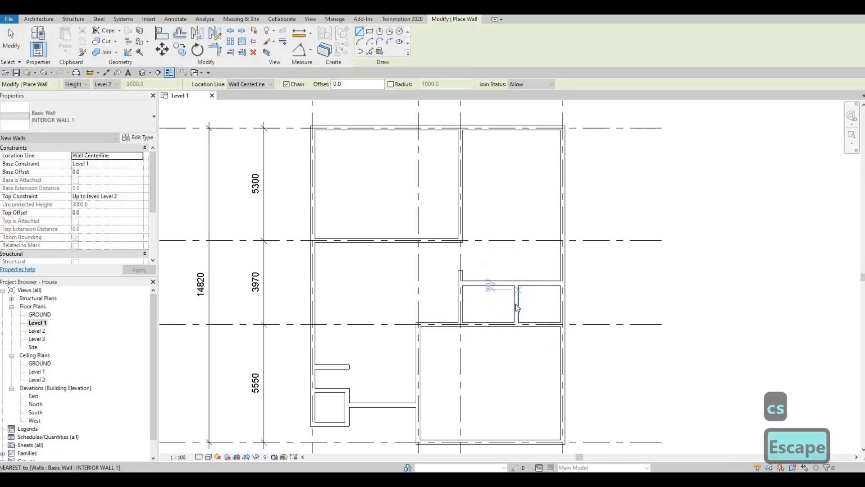
Set the distance from the vertical dividing wall to the right exterior wall to 2150 mm.
click(517, 307)
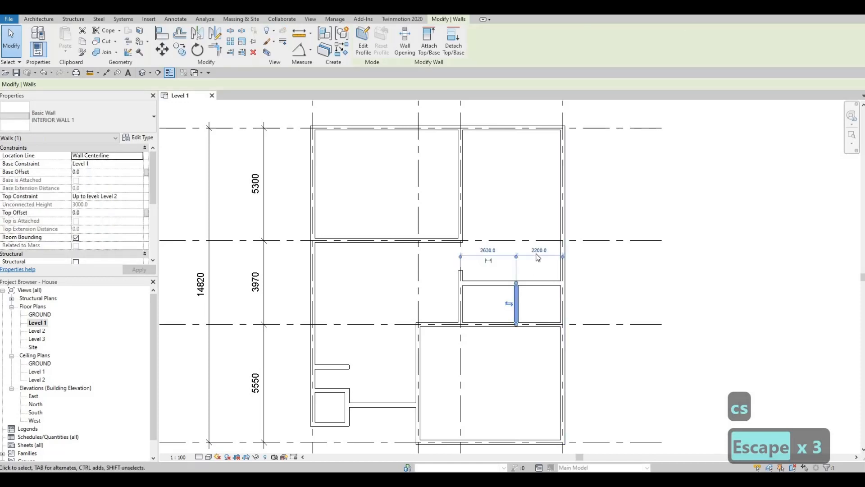
click(537, 250)
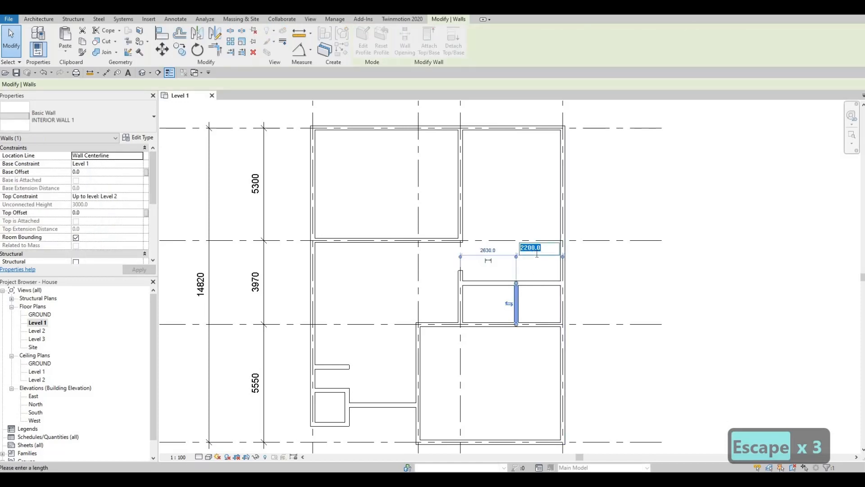
text(2150)
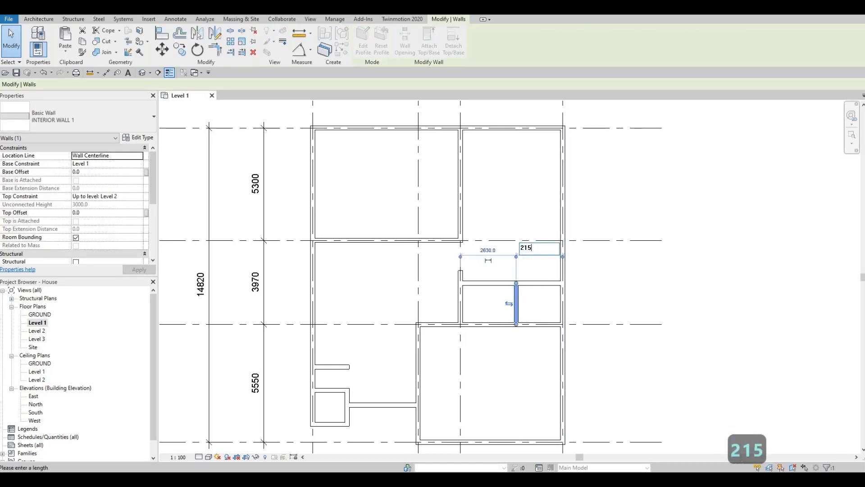
key(Return)
key(Escape)
key(Escape)
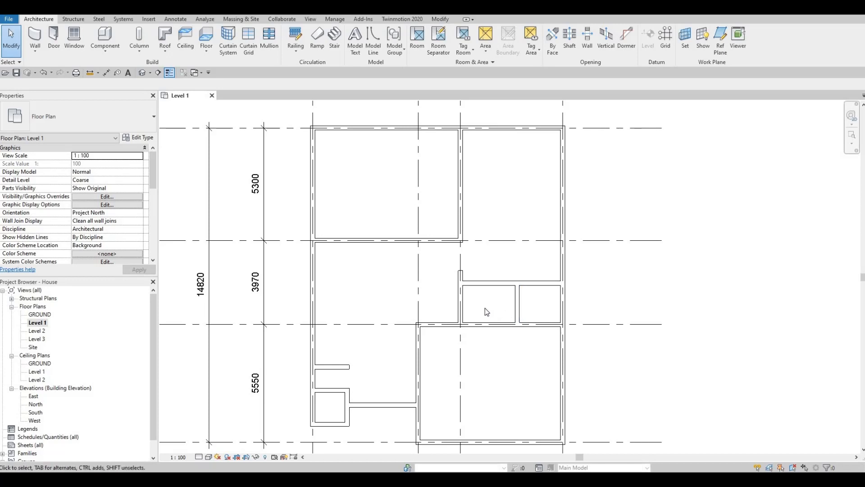
key(F1)
key(F1)
middle_drag(519, 324, 512, 368)
middle_drag(545, 261, 565, 291)
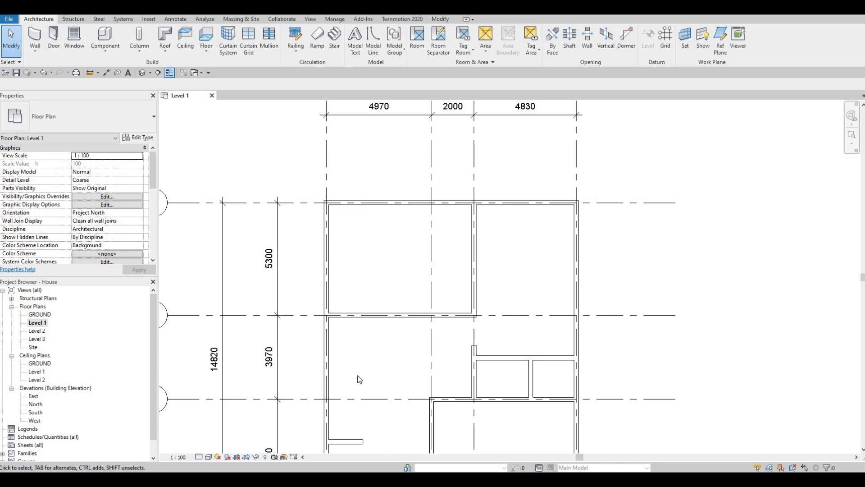
middle_drag(366, 370, 425, 255)
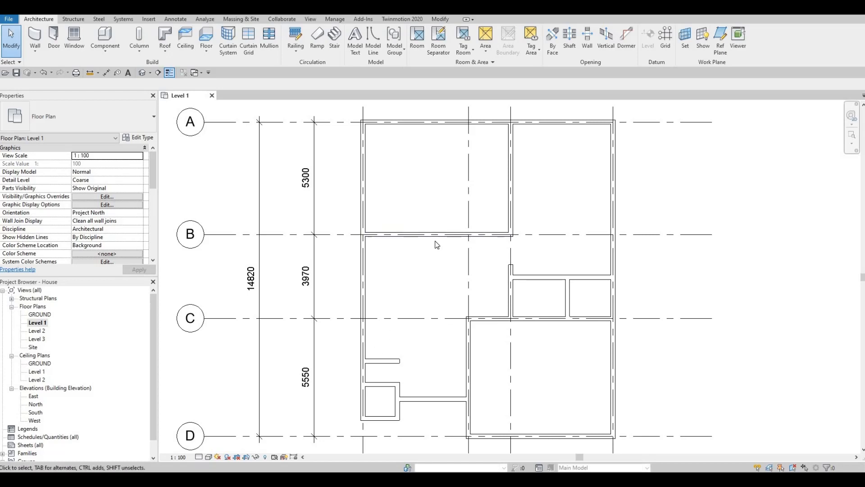
middle_drag(456, 344, 480, 292)
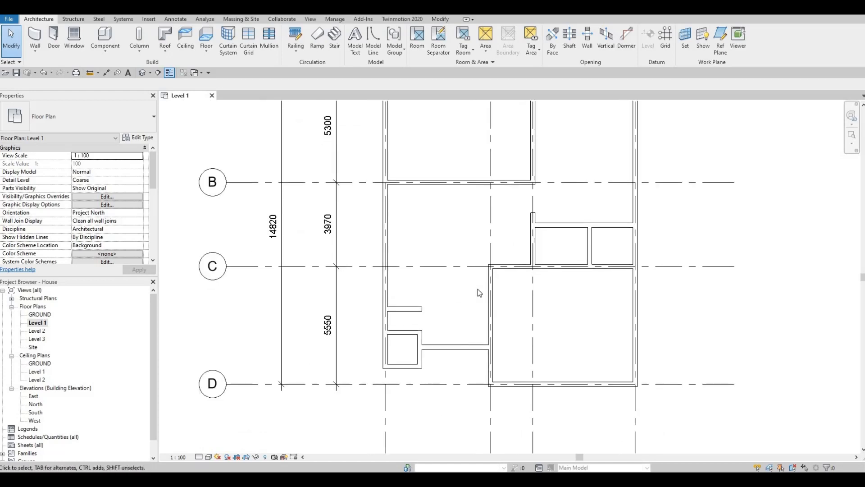
key(F1)
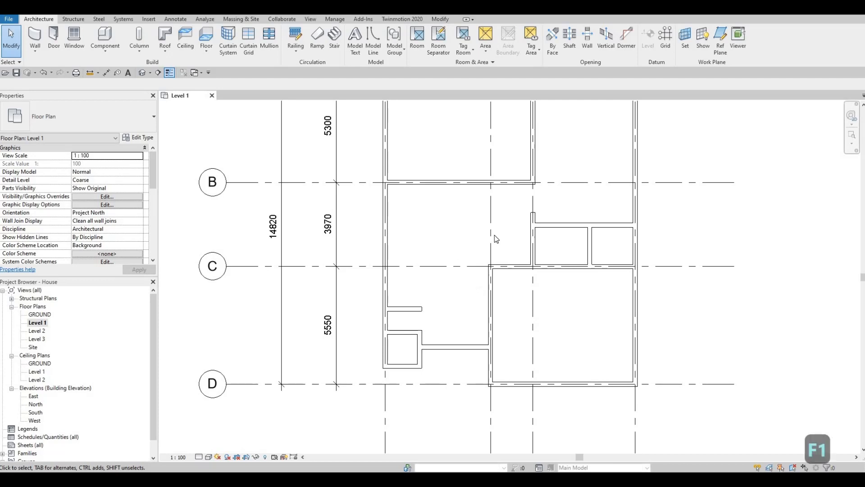
Open the M_Door-Interior-Single-1_Panel-Wood family for loading from the Residential folder of the library's Doors folder.
click(149, 18)
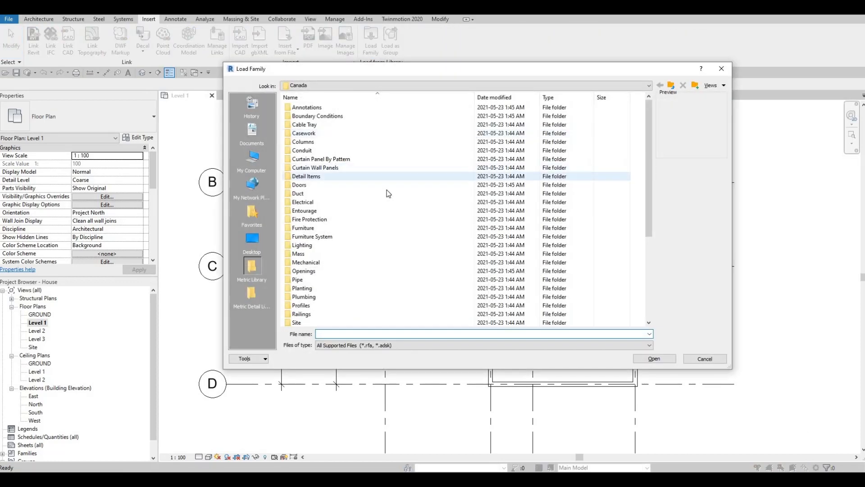
scroll(388, 189, down, 3)
scroll(321, 172, up, 3)
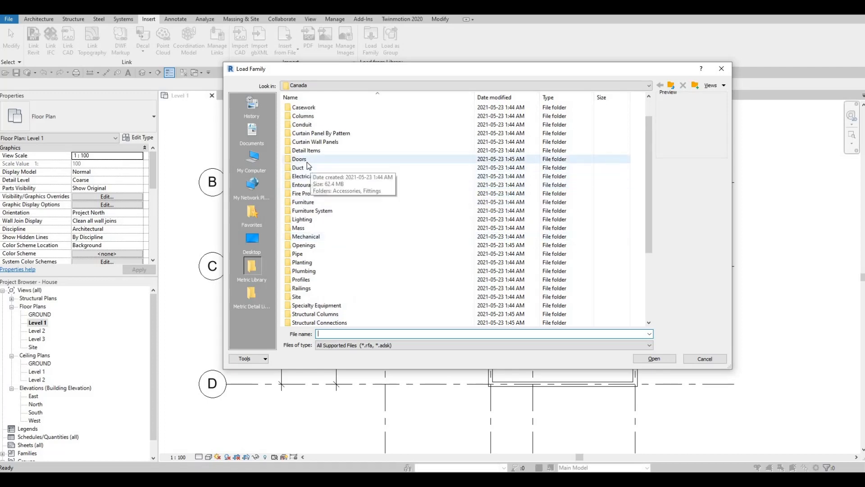
double_click(307, 160)
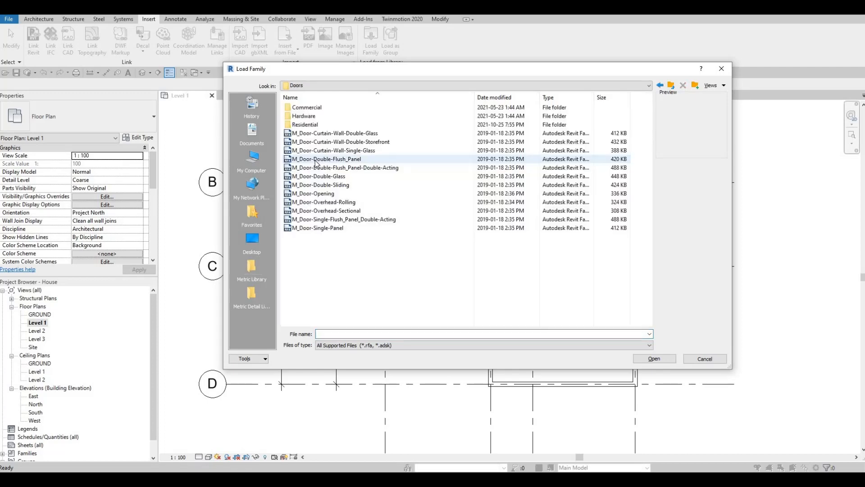
double_click(305, 125)
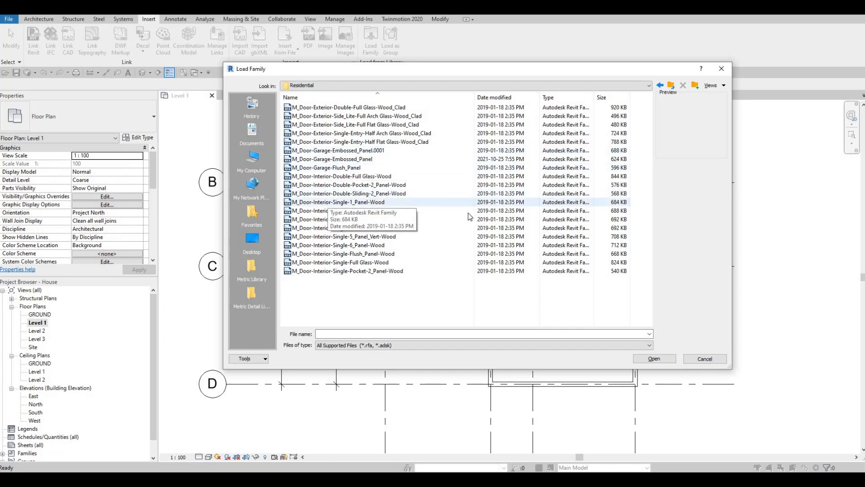
click(397, 202)
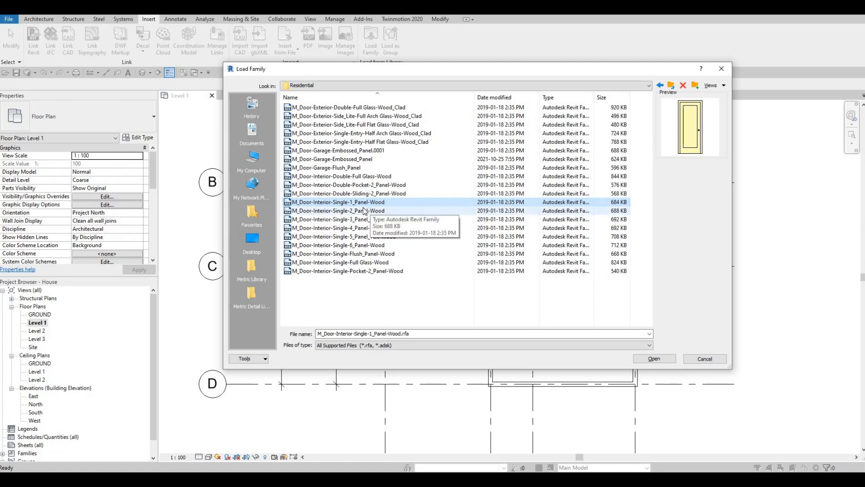
click(664, 362)
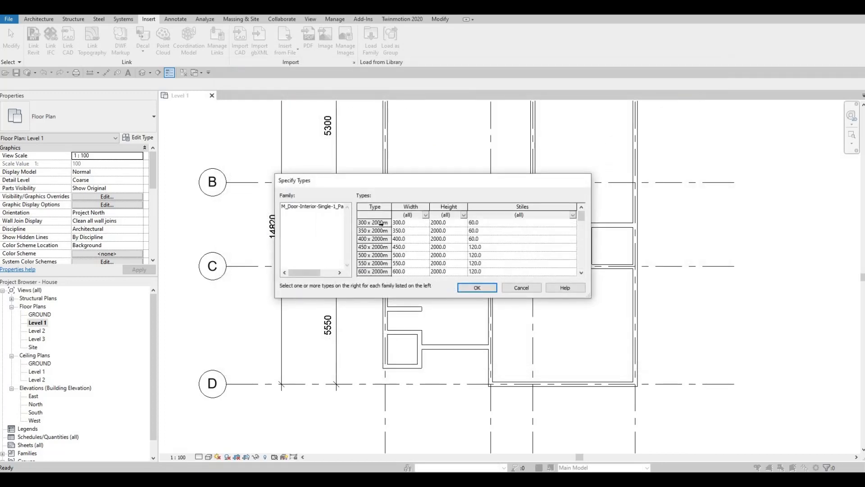
Load all types of the M_Door-Interior-Single-1_Panel-Wood family into the project.
click(381, 223)
scroll(379, 239, down, 3)
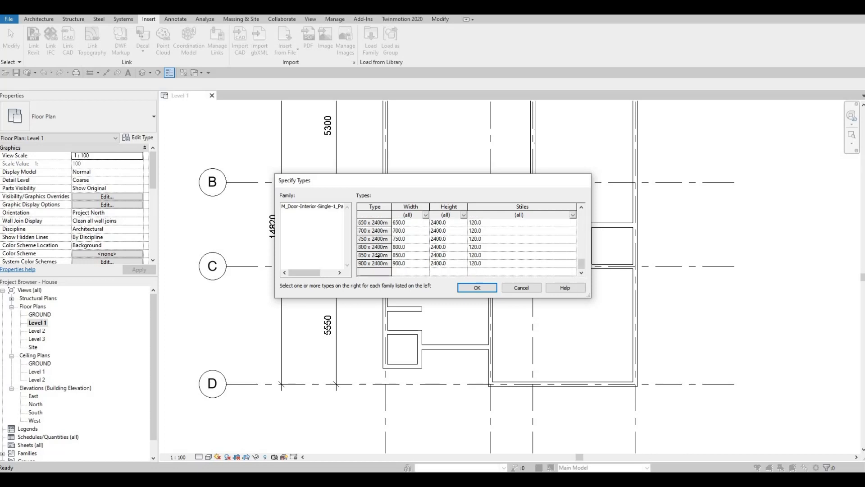
scroll(382, 239, up, 3)
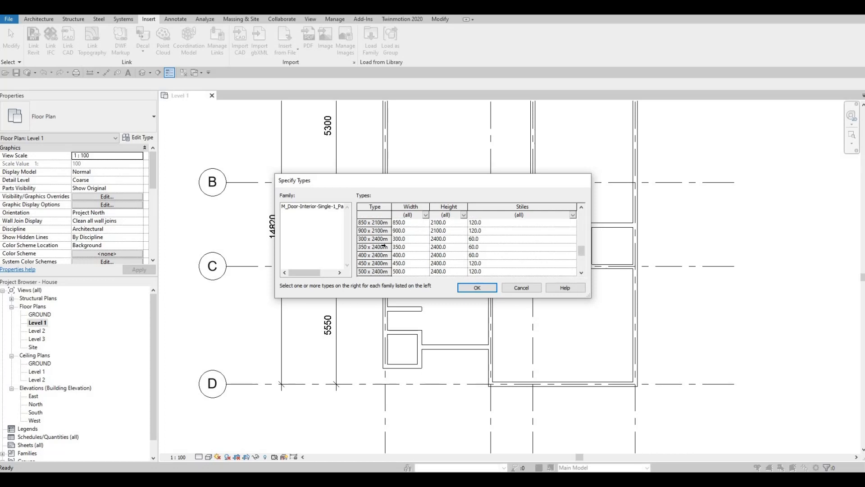
scroll(376, 244, down, 3)
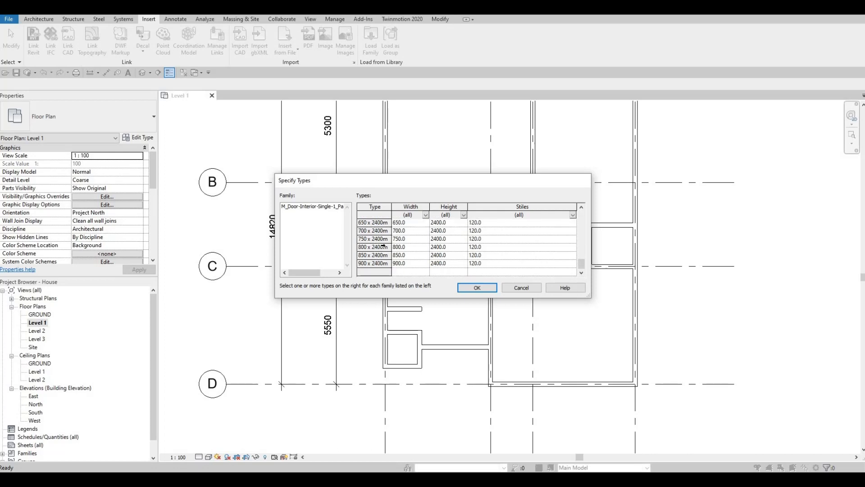
key(ctrl+a)
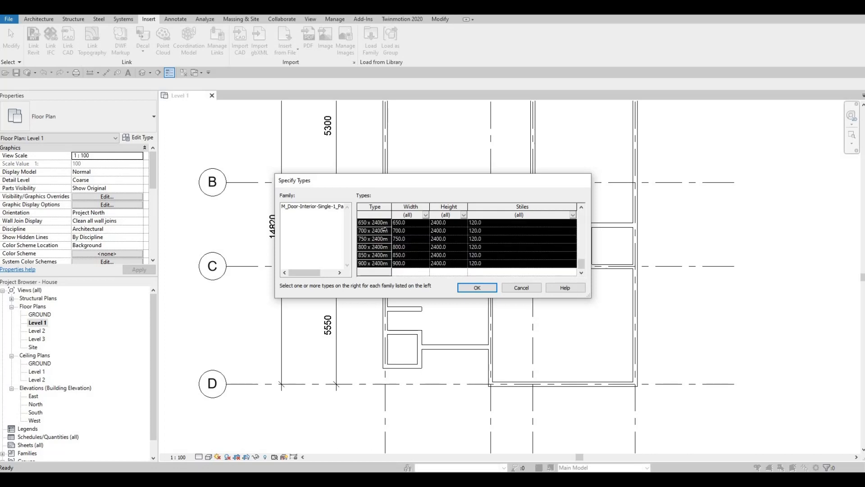
click(475, 288)
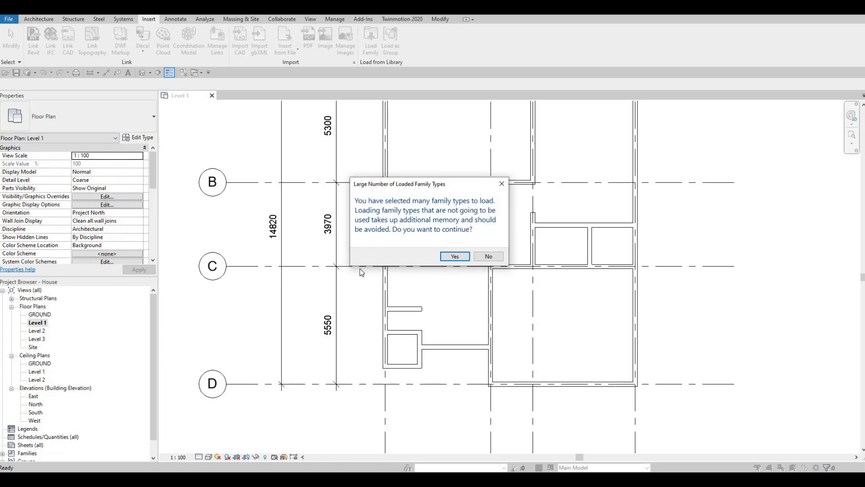
click(455, 257)
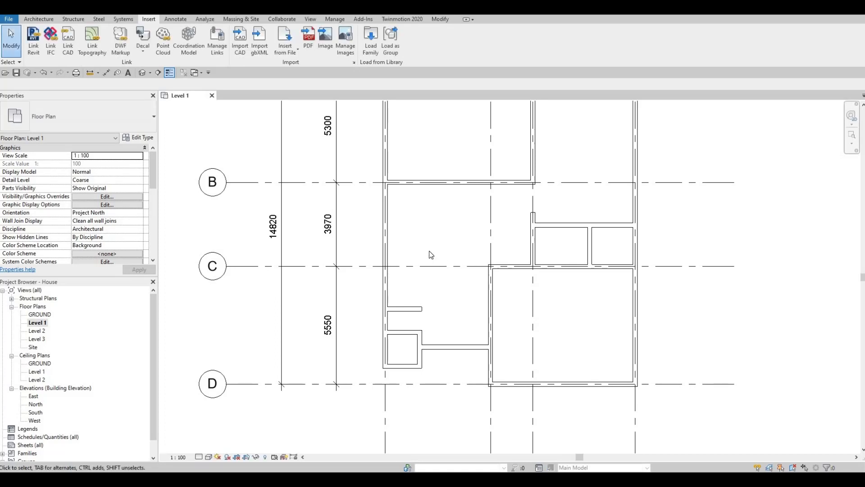
Place a 700 x 2000mm M_Door-Interior-Single-1_Panel-Wood door in the grid C wall, about 500 mm from the left partition, hinged beside it and opening upward.
click(42, 20)
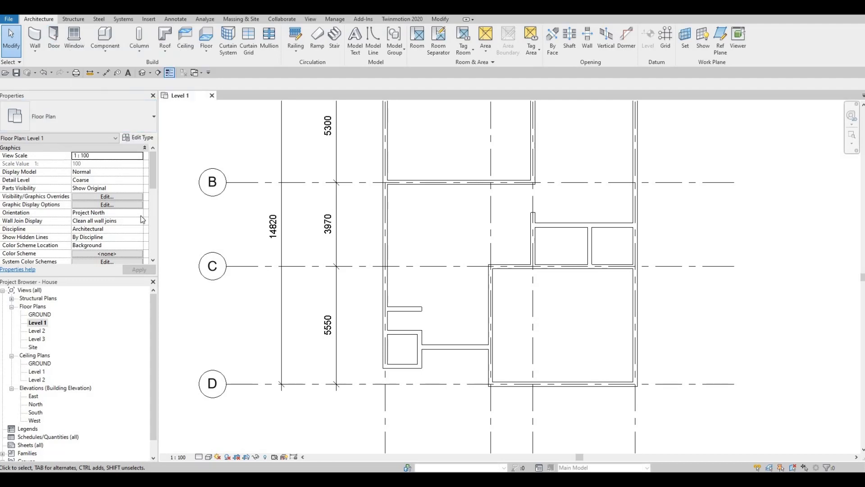
key(d)
key(r)
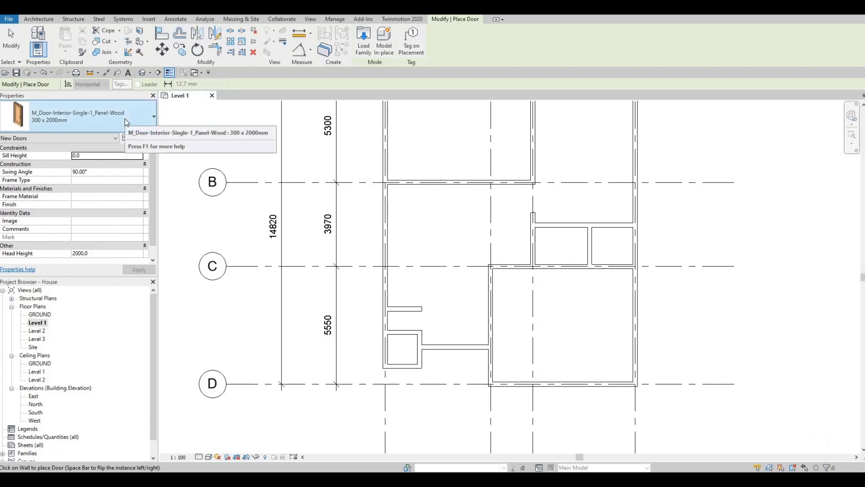
click(134, 129)
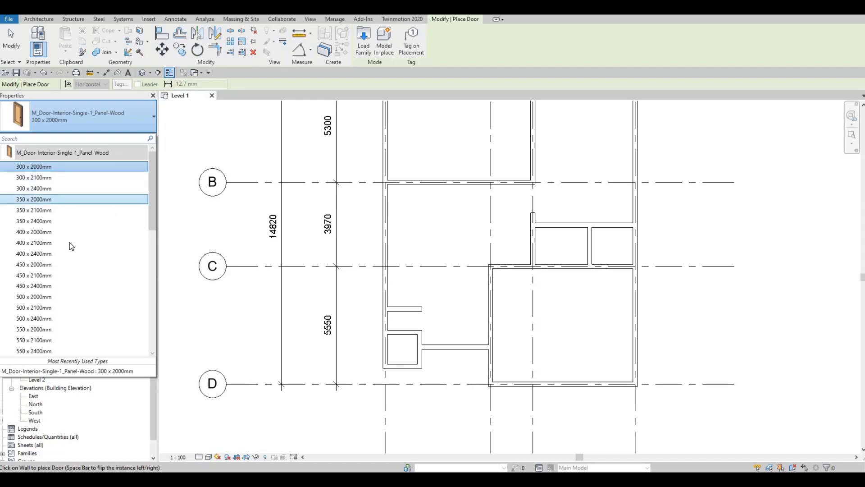
scroll(67, 253, down, 1)
scroll(64, 253, down, 5)
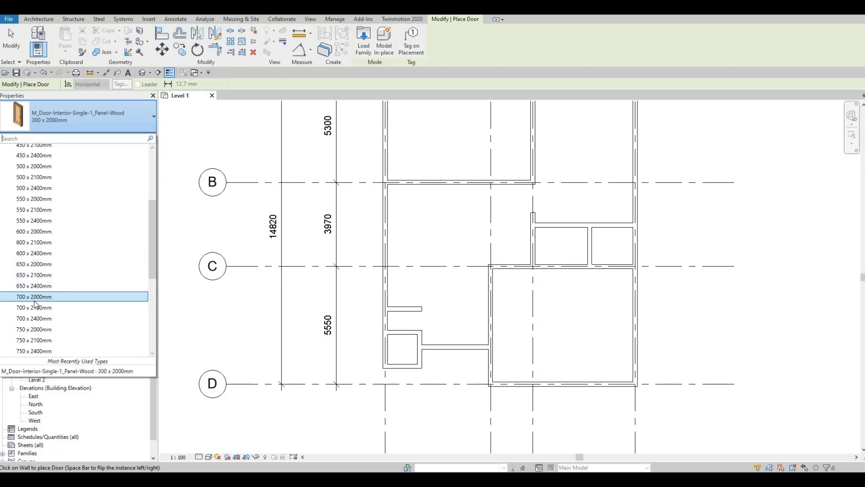
click(35, 298)
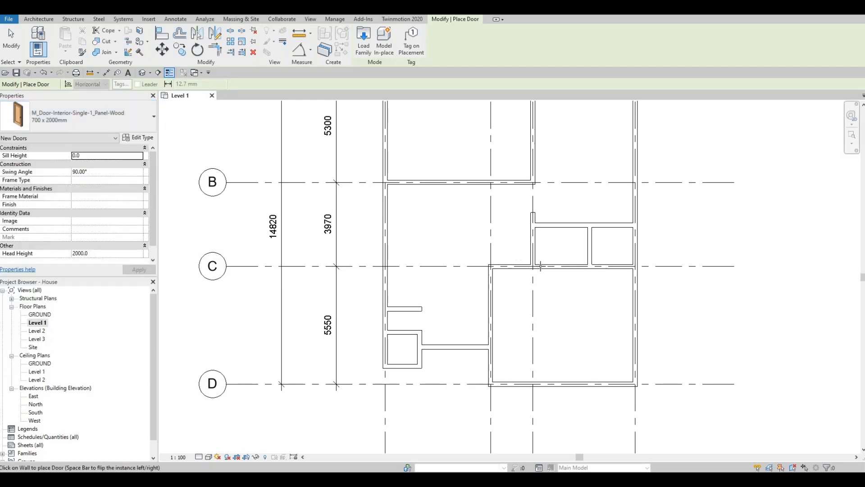
scroll(541, 266, up, 3)
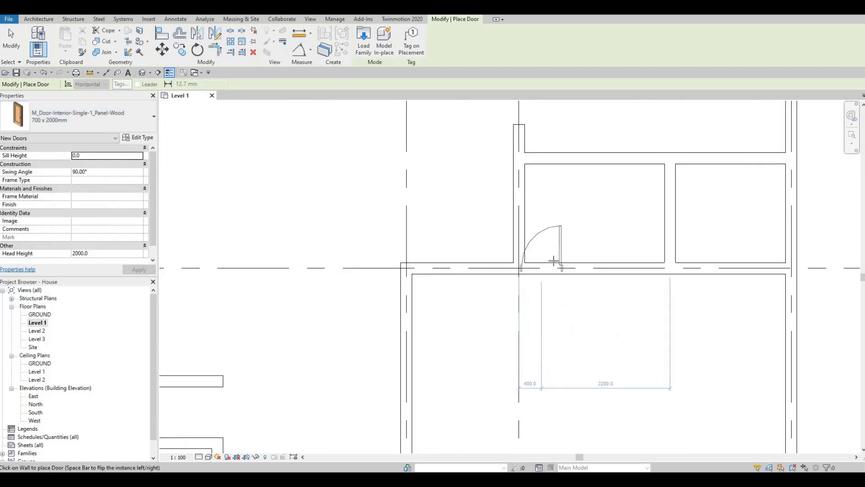
middle_drag(554, 260, 505, 348)
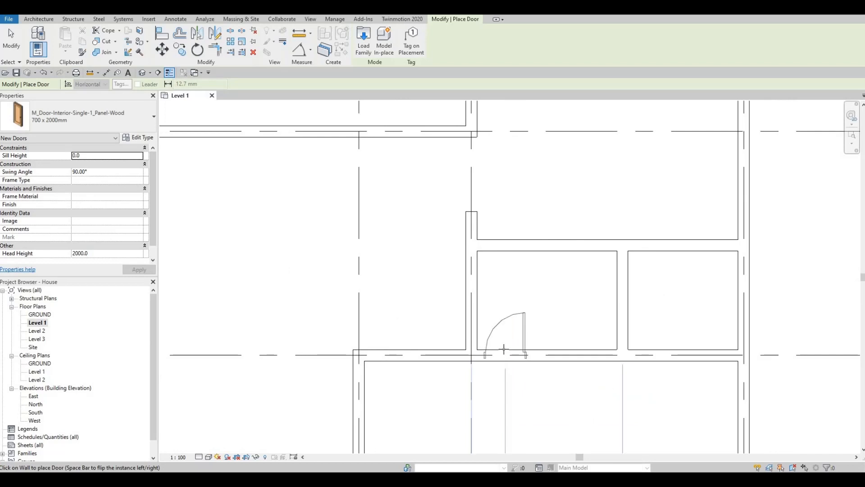
key(space)
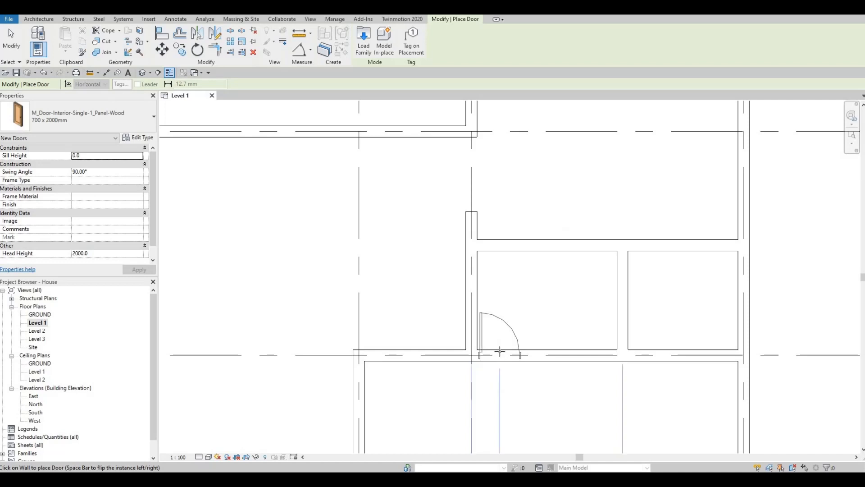
click(501, 350)
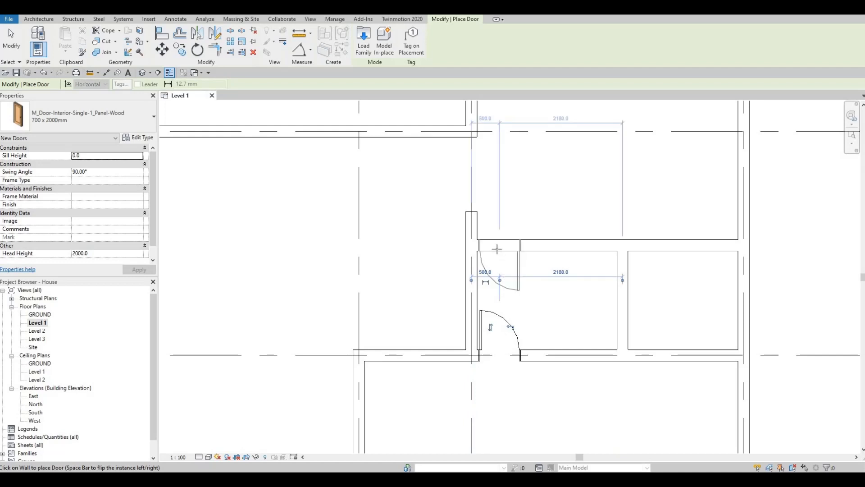
Add 700 x 2000mm doors in the partition above grid C, about 400 mm from its left wall, and in the vertical divider, about 900 mm below that partition.
key(space)
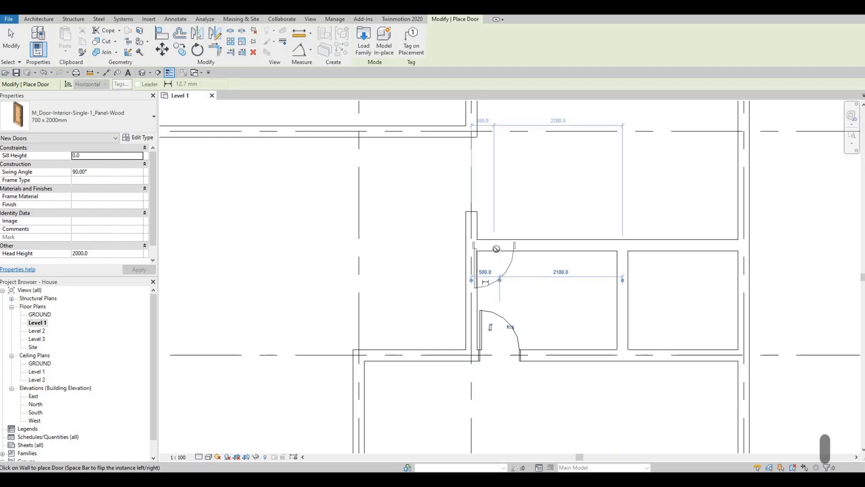
click(497, 249)
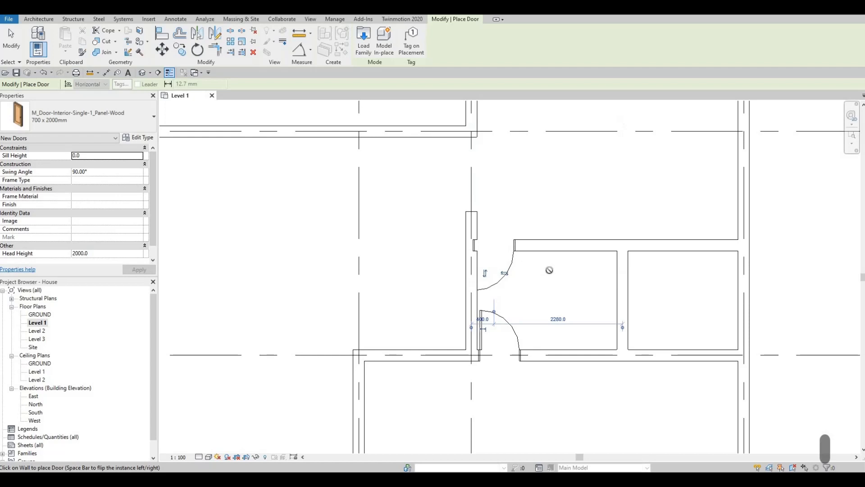
click(626, 297)
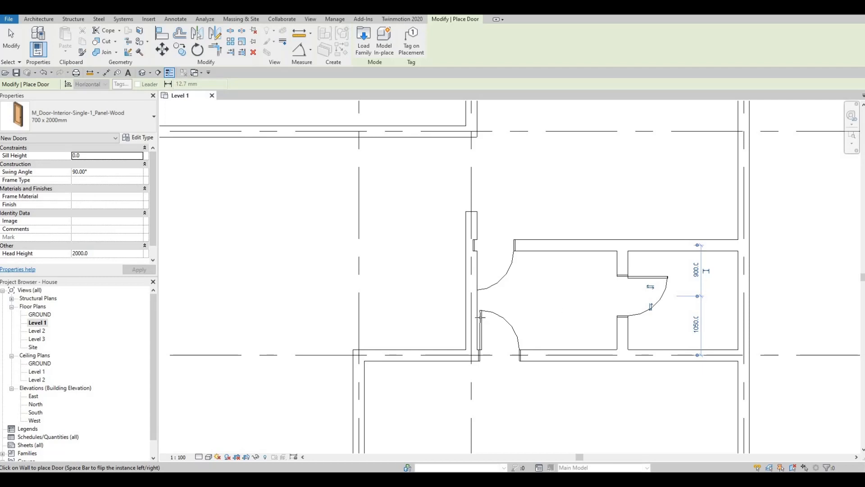
Place a 700 x 2000mm door in the upper wall of the small lower-left room, about 500 mm from its right wall, opening inward.
middle_drag(448, 349, 481, 295)
scroll(481, 296, down, 3)
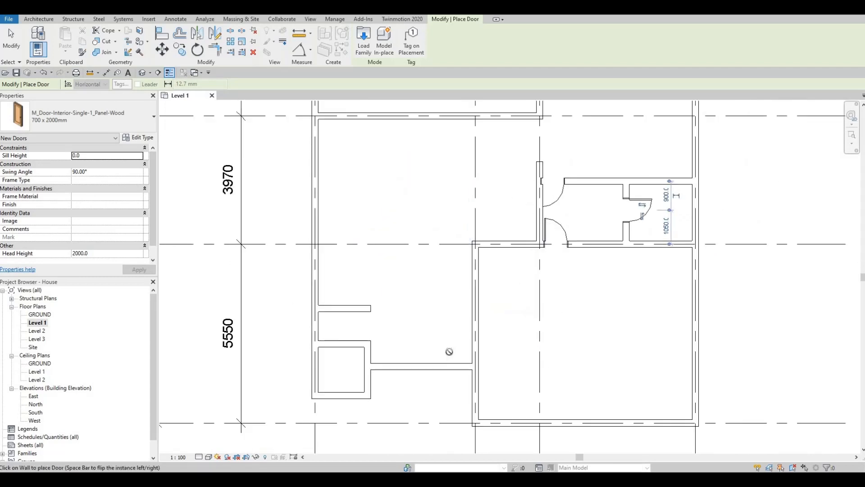
middle_drag(345, 352, 417, 278)
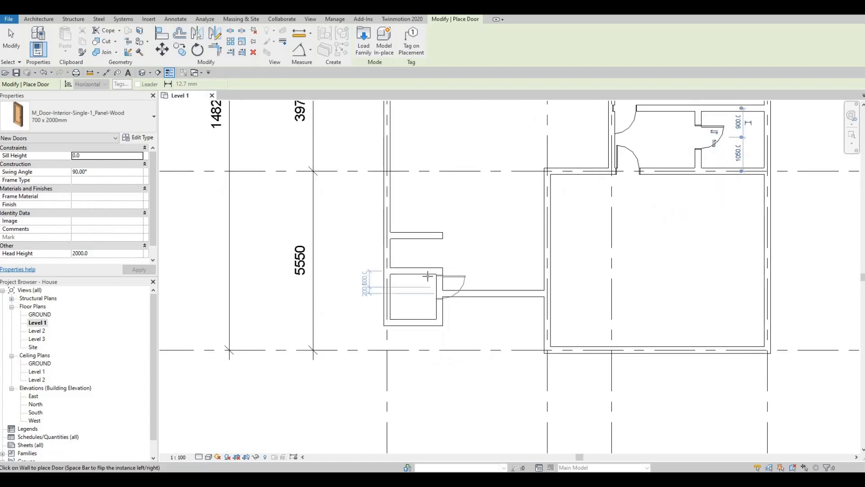
scroll(421, 276, up, 1)
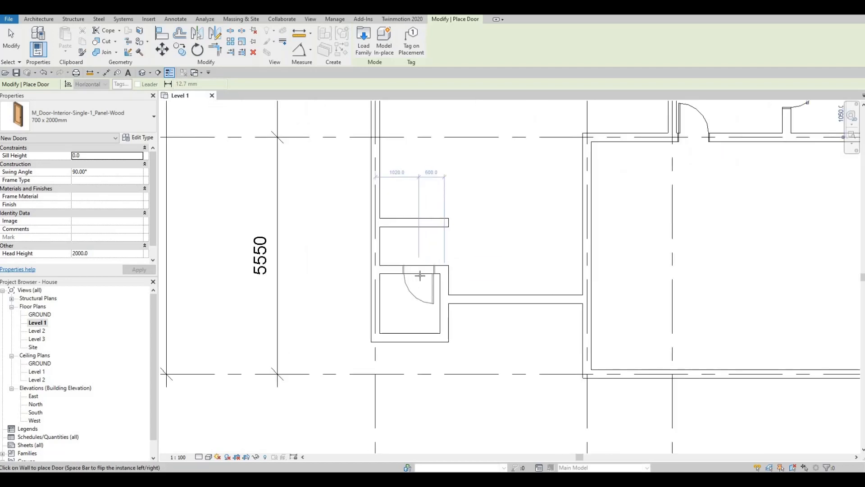
scroll(421, 275, up, 2)
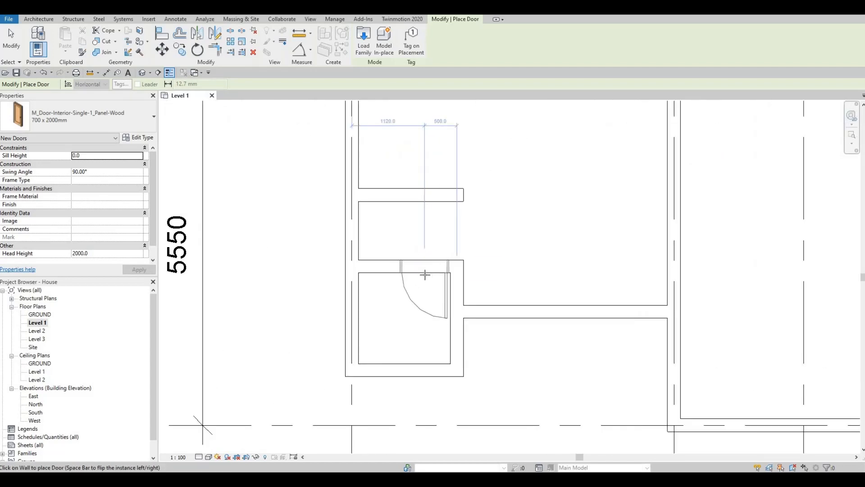
click(423, 272)
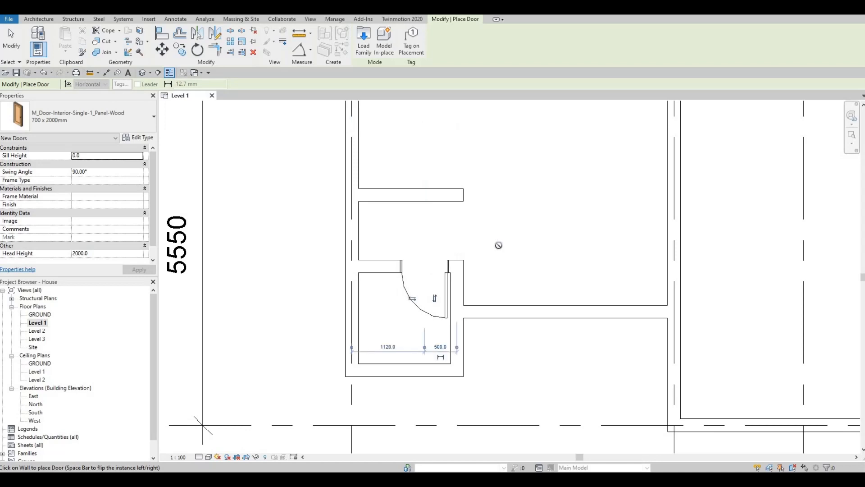
scroll(498, 245, down, 2)
scroll(468, 310, down, 1)
middle_drag(520, 205, 519, 283)
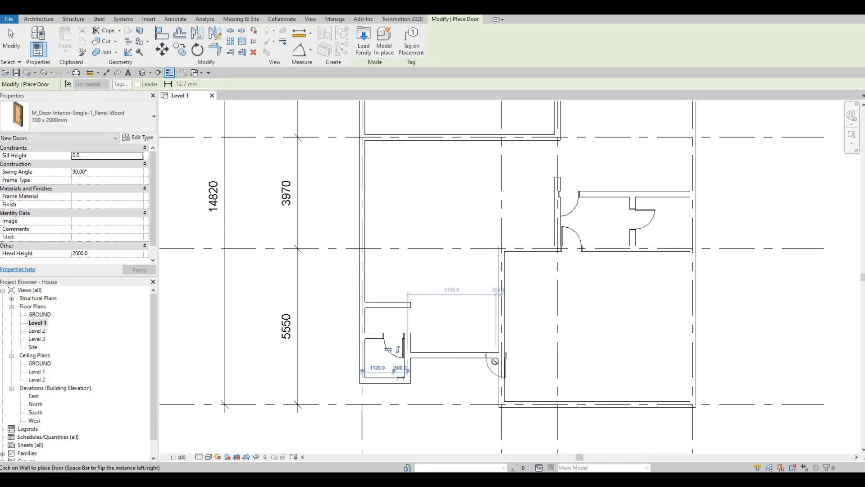
middle_drag(527, 316, 498, 361)
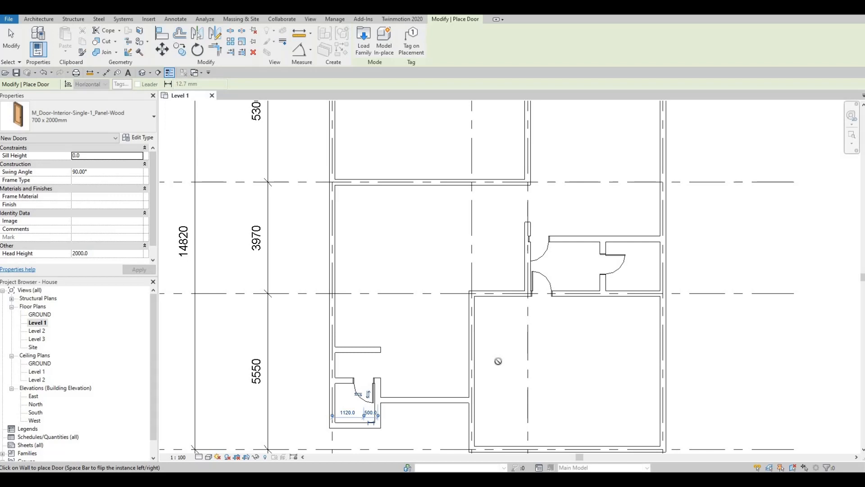
key(Escape)
key(Escape)
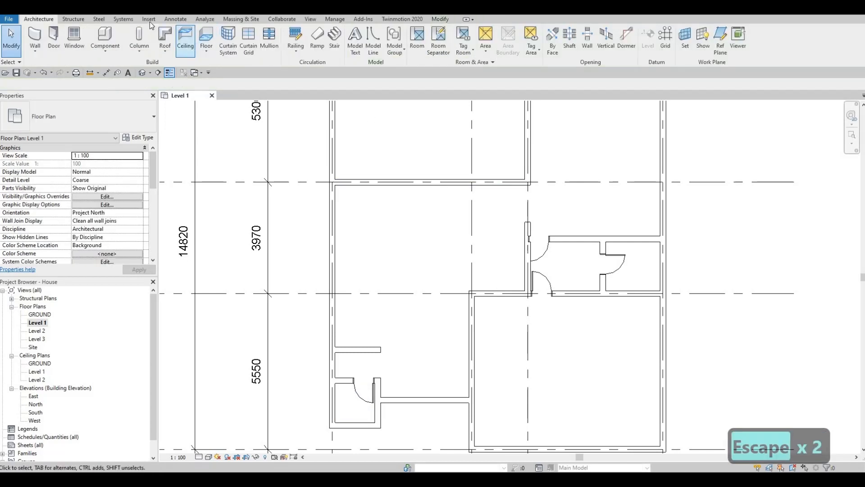
Open the M_Door-Exterior-Single-Entry-Half Flat Glass-Wood_Clad family for loading from the Residential folder.
click(149, 20)
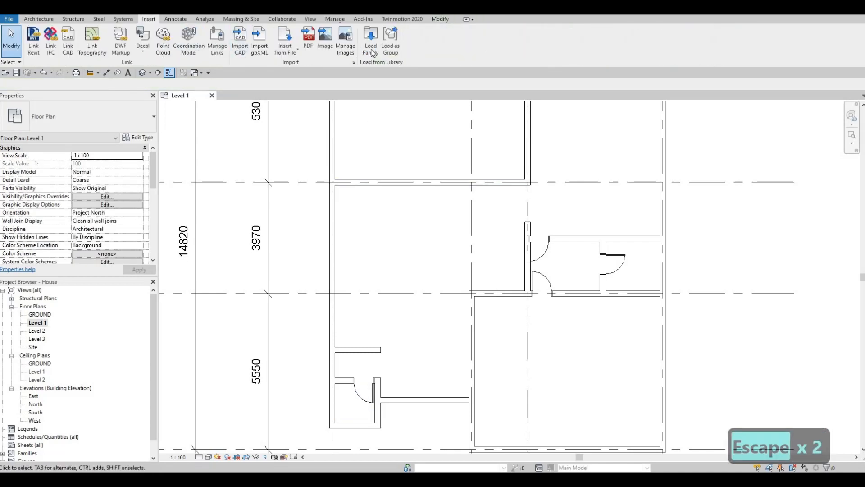
click(372, 50)
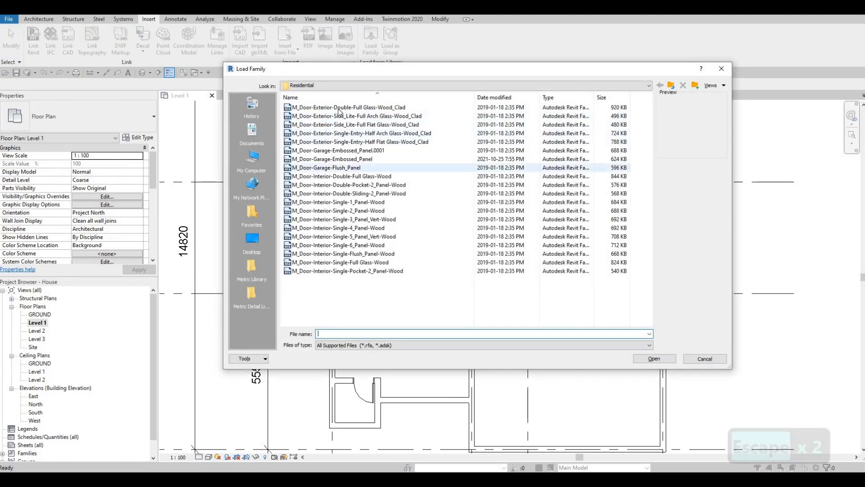
click(340, 108)
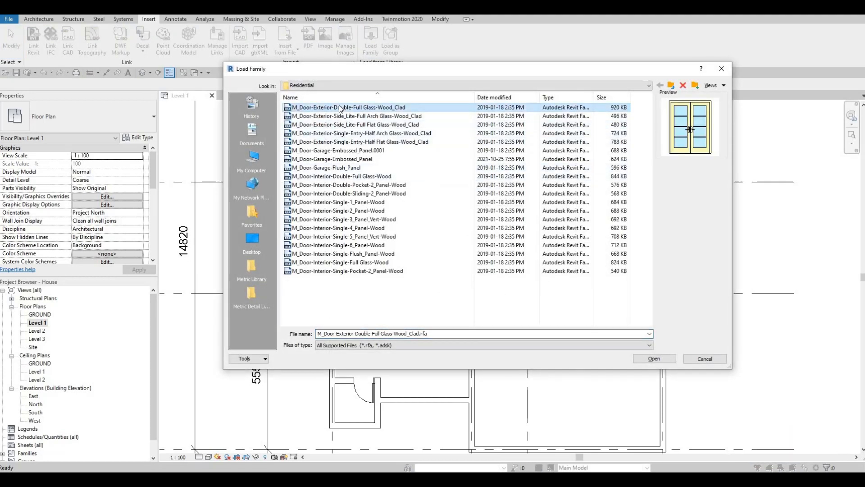
key(Down)
key(Down)
key(Down)
key(Down)
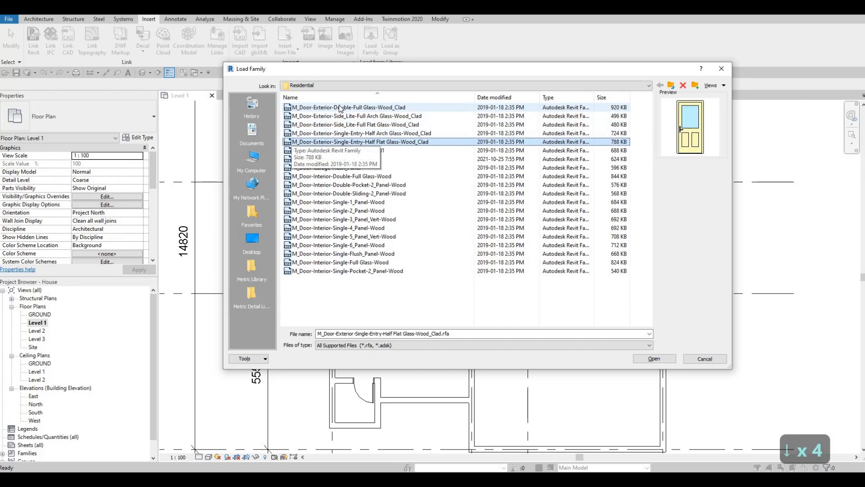
key(Up)
key(Down)
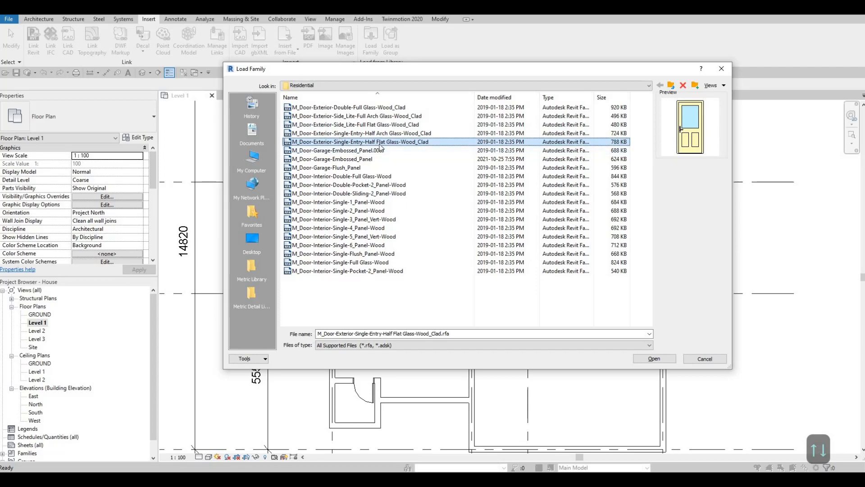
click(650, 362)
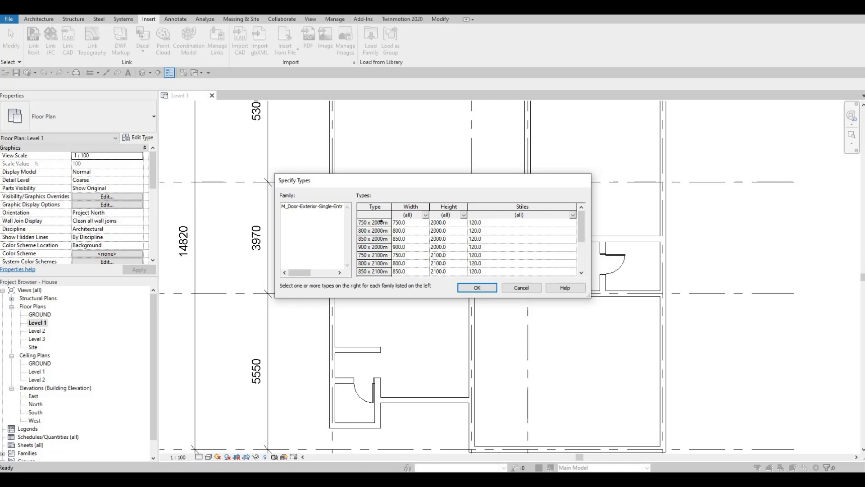
Load the exterior entry door's 750, 800, 850 and 900 x 2000mm types into the project.
click(381, 221)
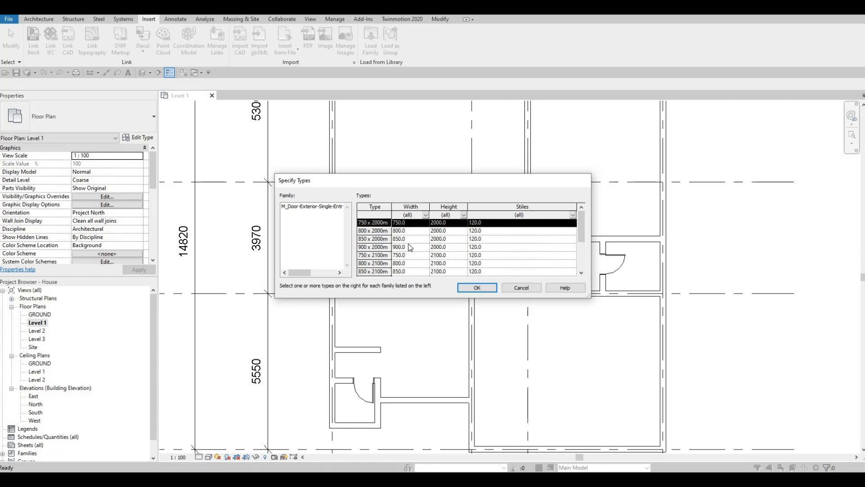
shift+click(364, 250)
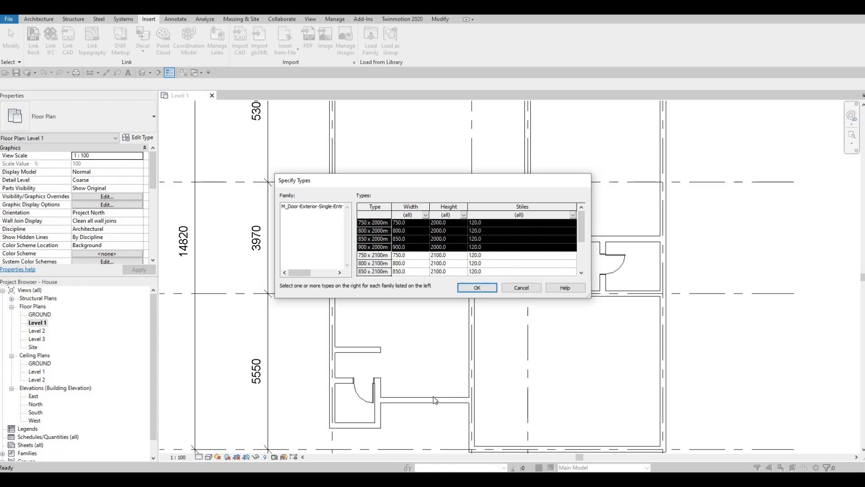
click(480, 291)
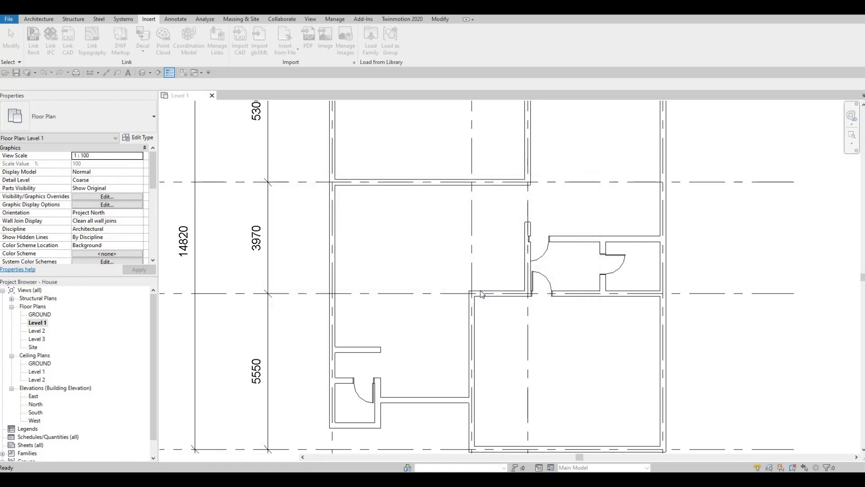
Place a 900 x 2000mm exterior entry door in the front wall beside the small lower-left room, about 700 mm from grid line 2, swinging inward.
key(Escape)
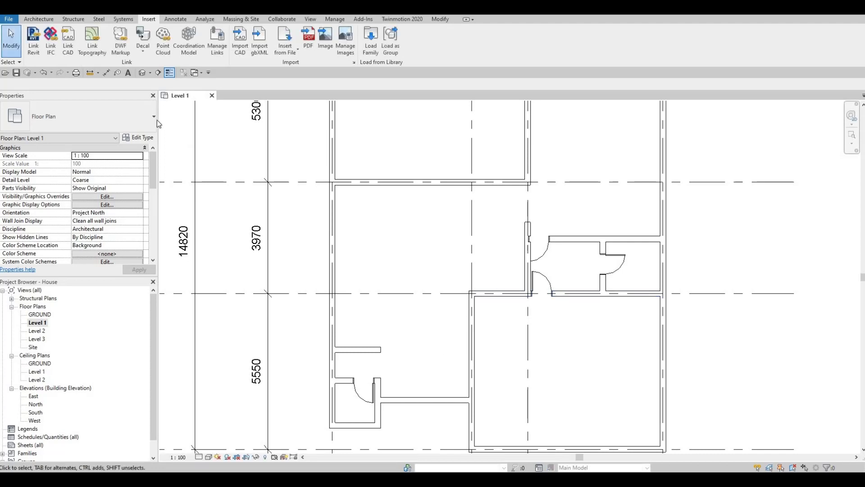
key(d)
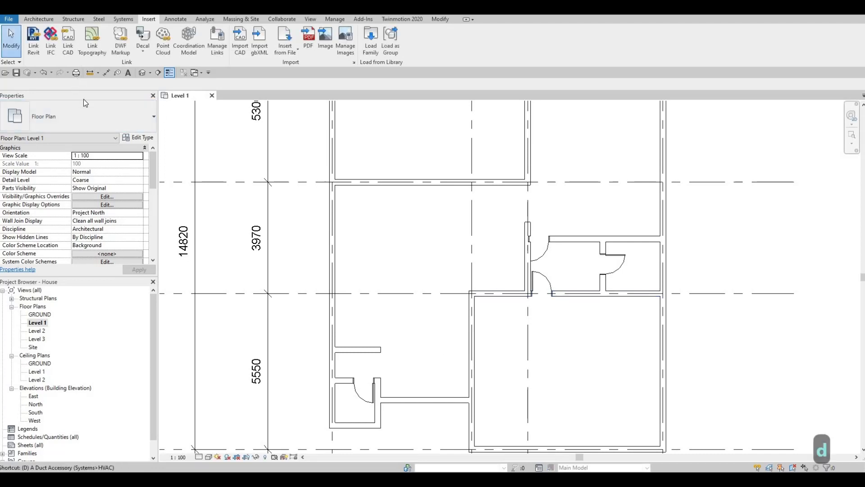
key(r)
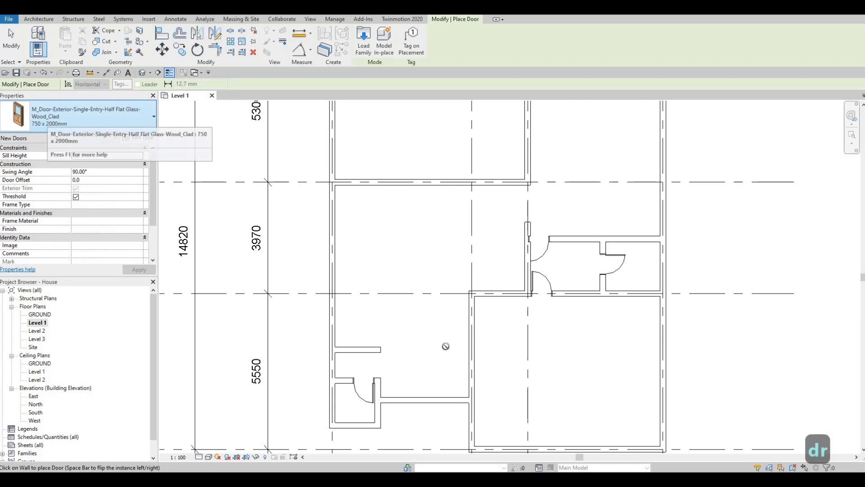
click(118, 117)
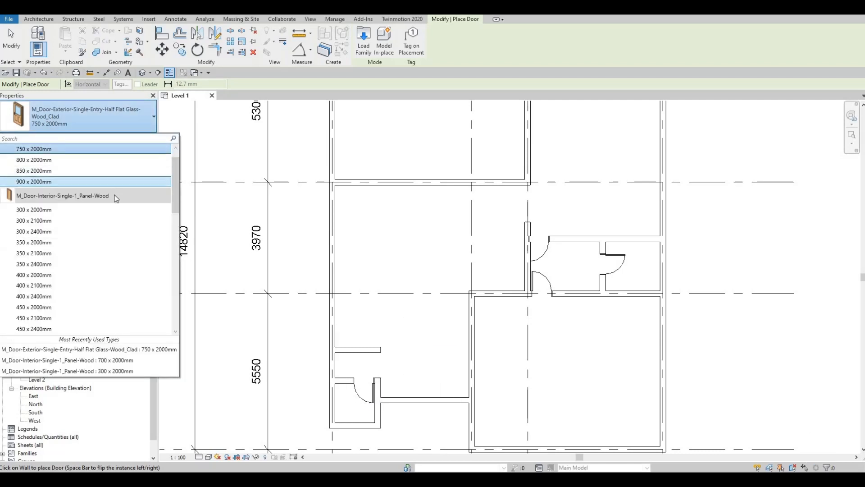
scroll(59, 191, up, 1)
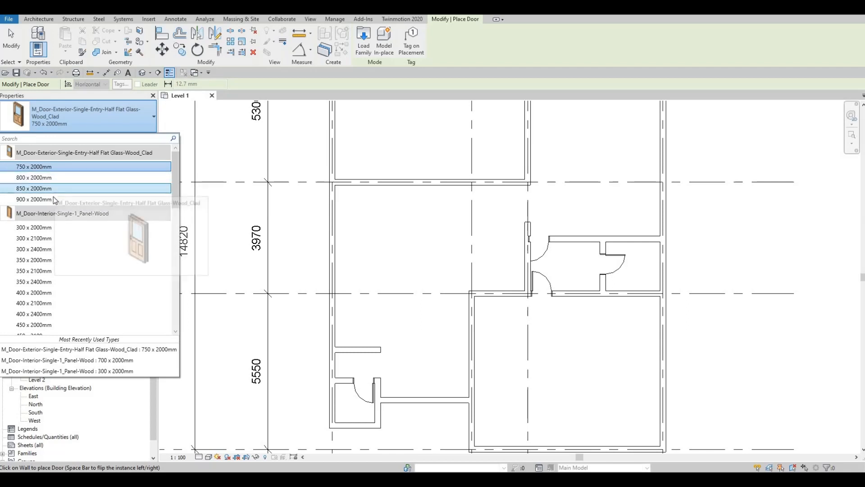
click(53, 199)
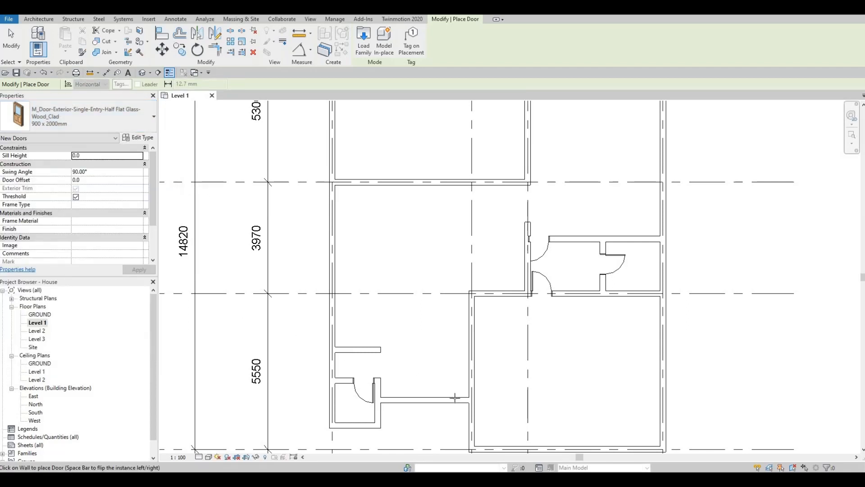
key(space)
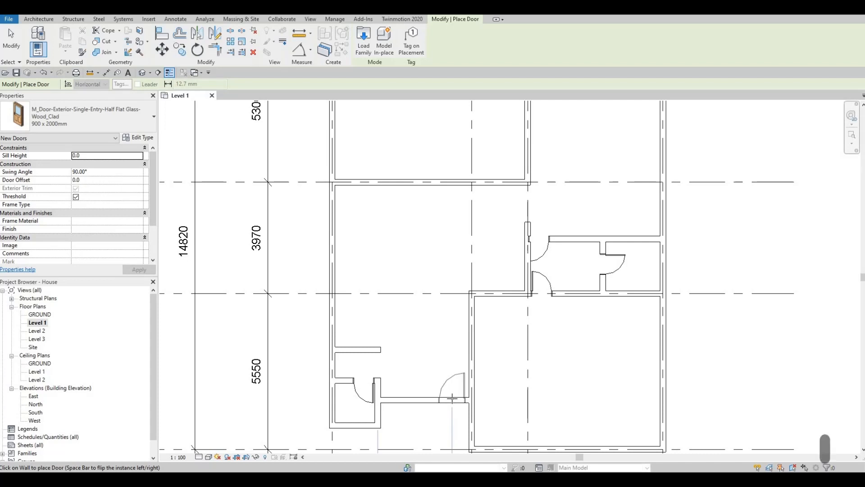
click(426, 419)
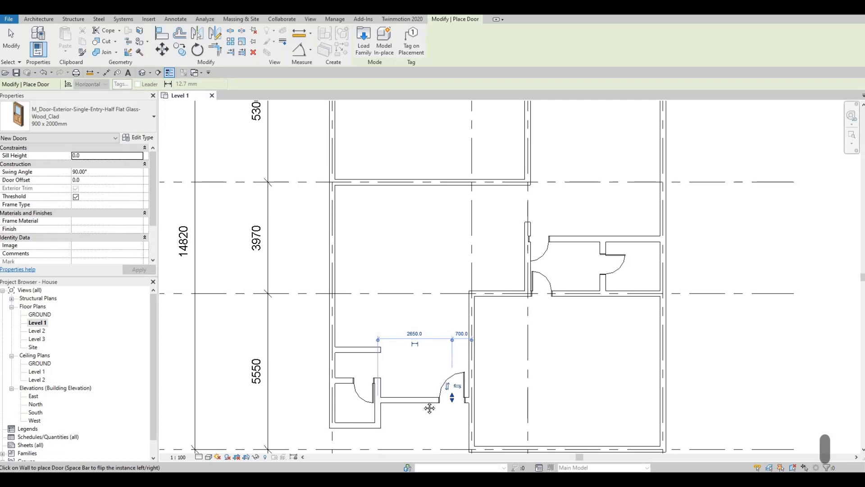
middle_drag(429, 408, 442, 312)
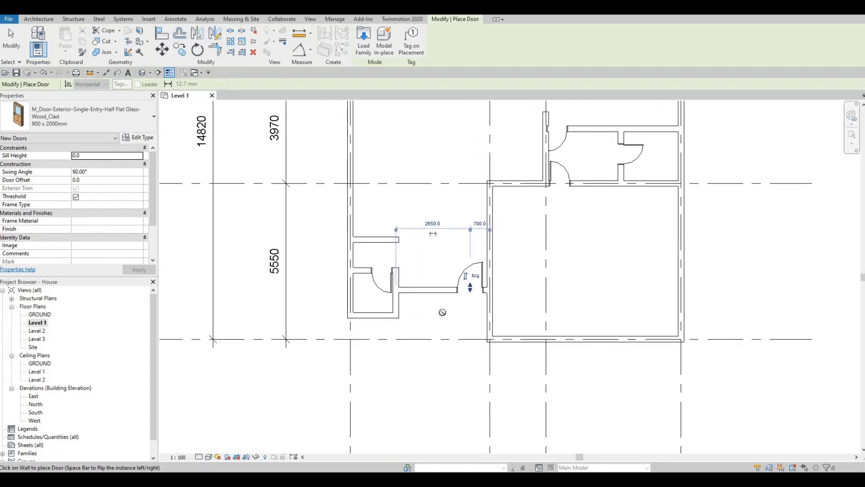
key(Escape)
key(Escape)
key(Escape)
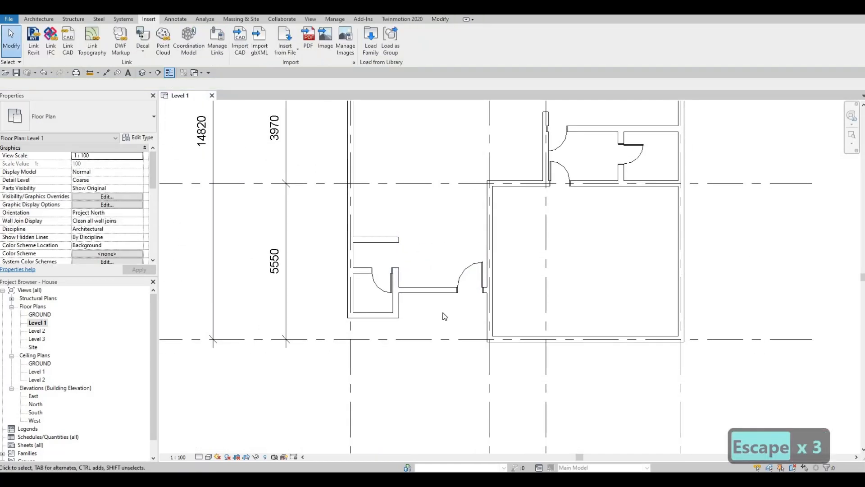
Draw a three-sided Thin Lines detail outline about 1480 mm long inside the small right-hand room, starting and ending on its door wall.
middle_drag(449, 316, 439, 350)
middle_drag(573, 278, 551, 326)
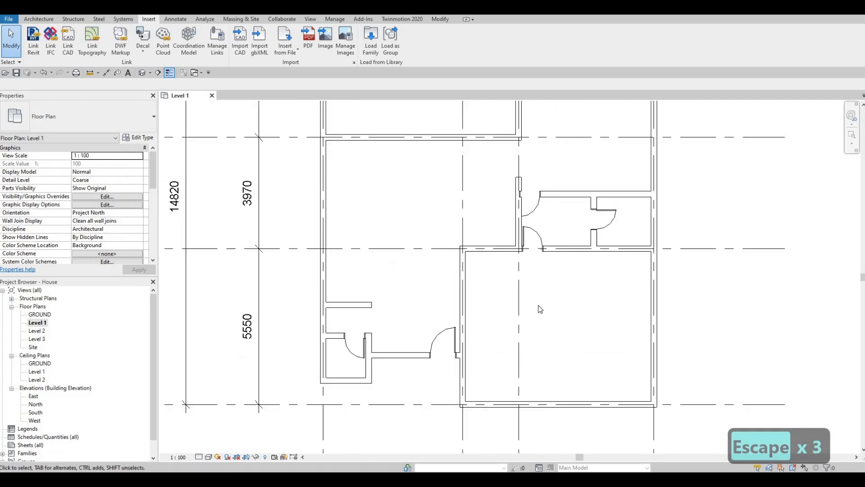
middle_drag(580, 235, 519, 242)
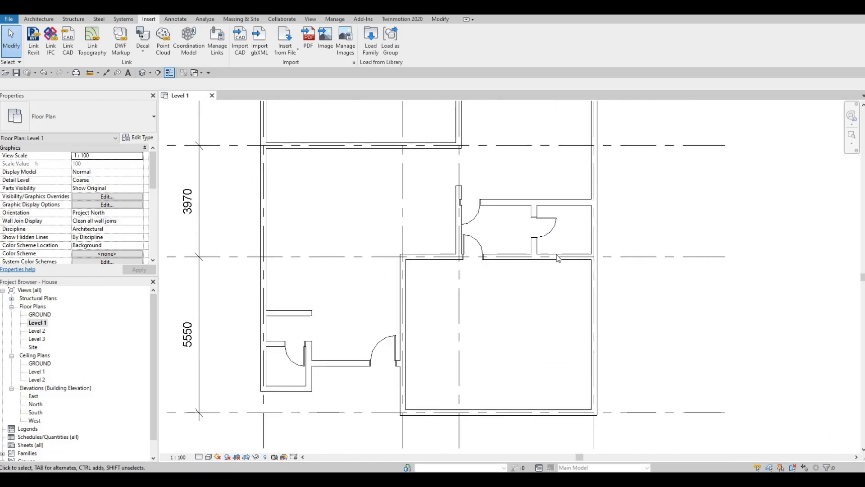
scroll(558, 254, up, 2)
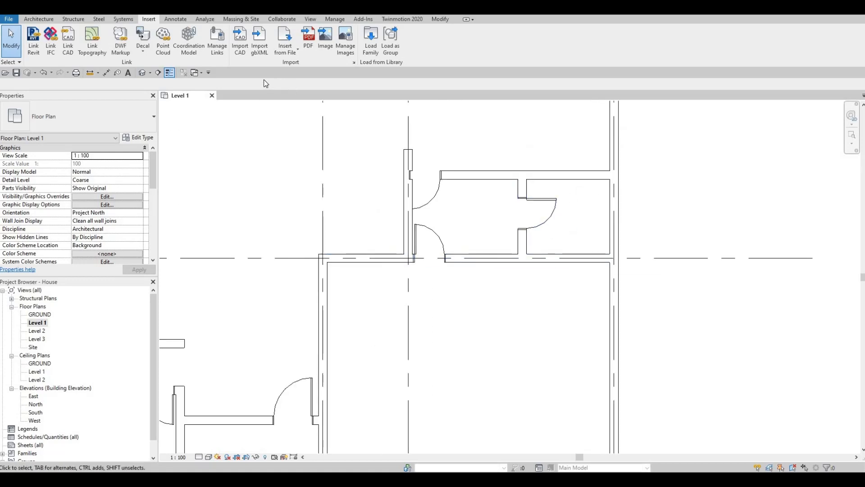
click(172, 20)
click(230, 45)
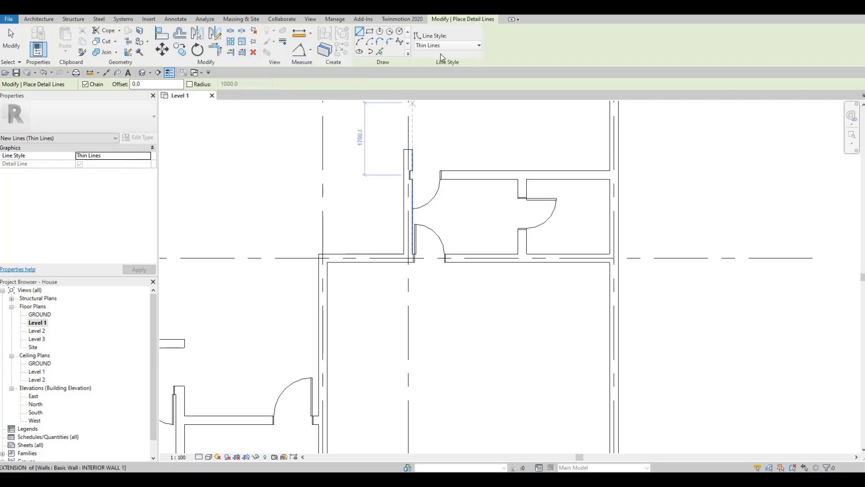
scroll(534, 189, up, 2)
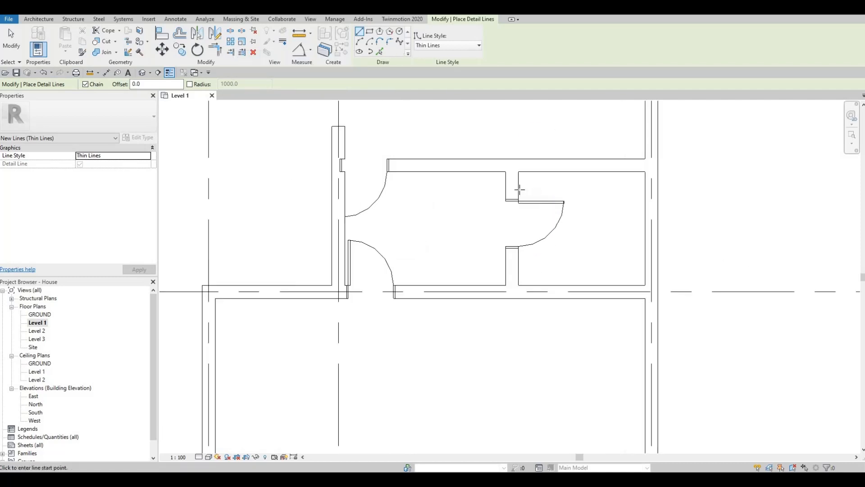
click(515, 192)
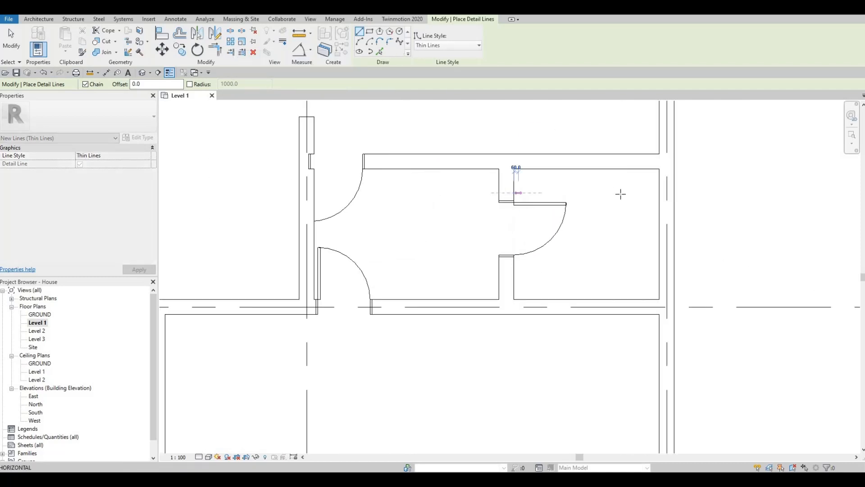
click(624, 193)
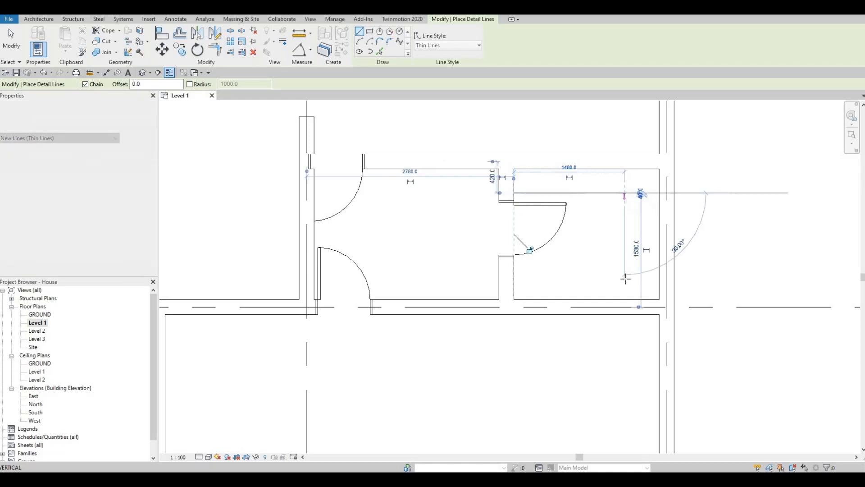
click(624, 282)
click(514, 283)
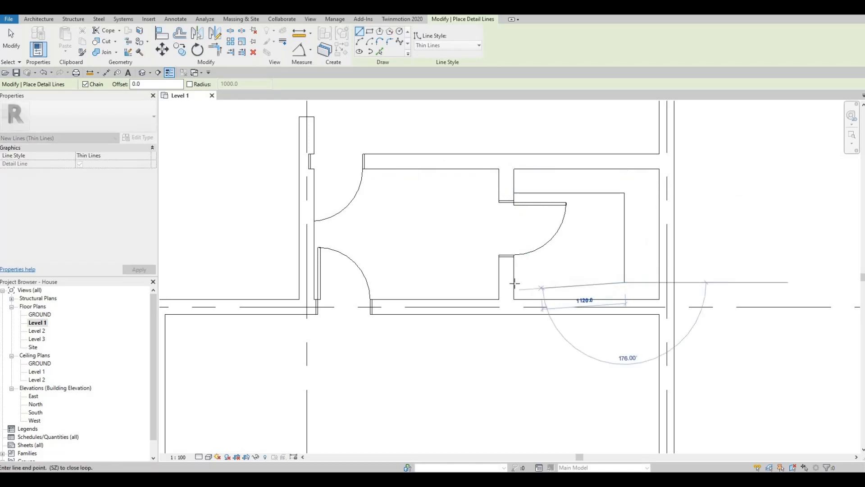
key(Escape)
key(Escape)
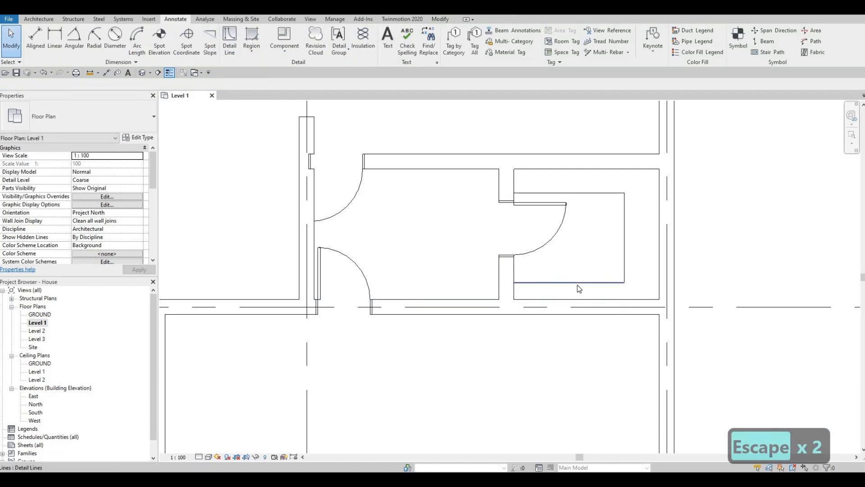
Nudge the outline's lower line up and its upper line down until they are about 1080 mm apart.
click(577, 284)
key(Up)
key(Up)
key(Up)
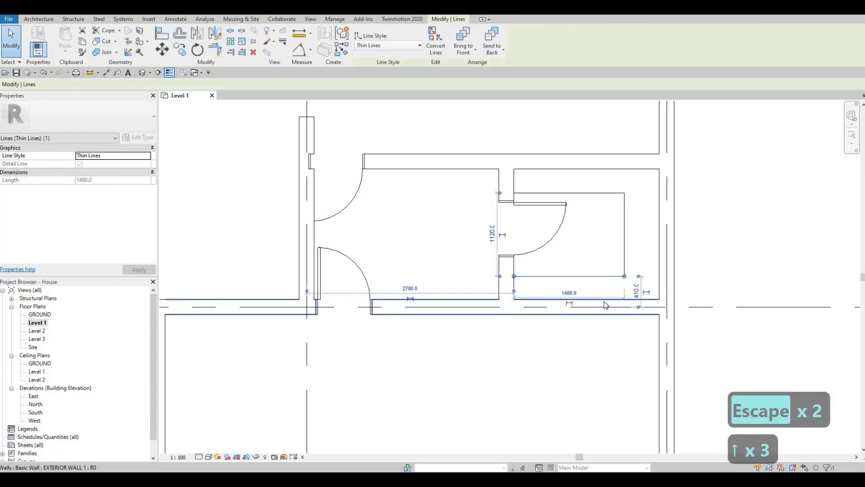
click(578, 197)
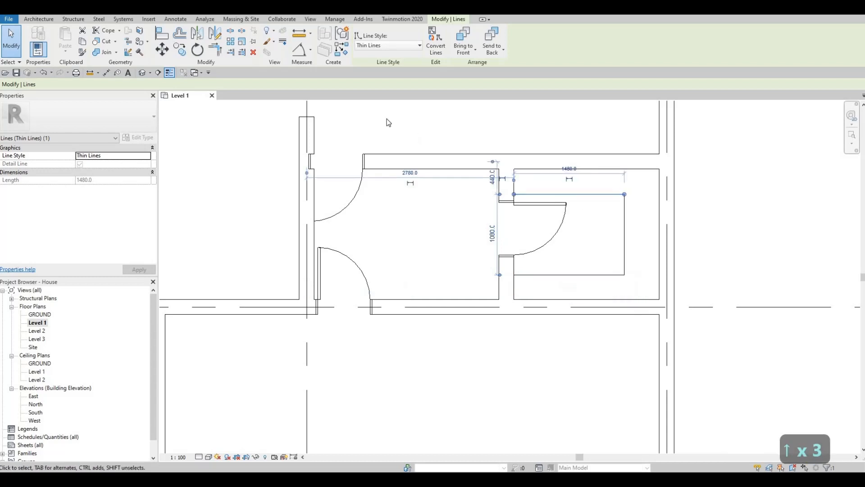
key(Escape)
click(601, 196)
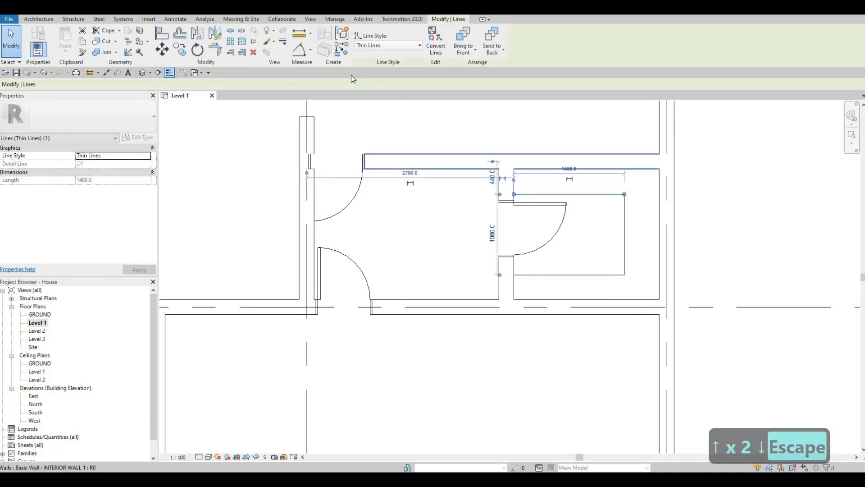
key(Escape)
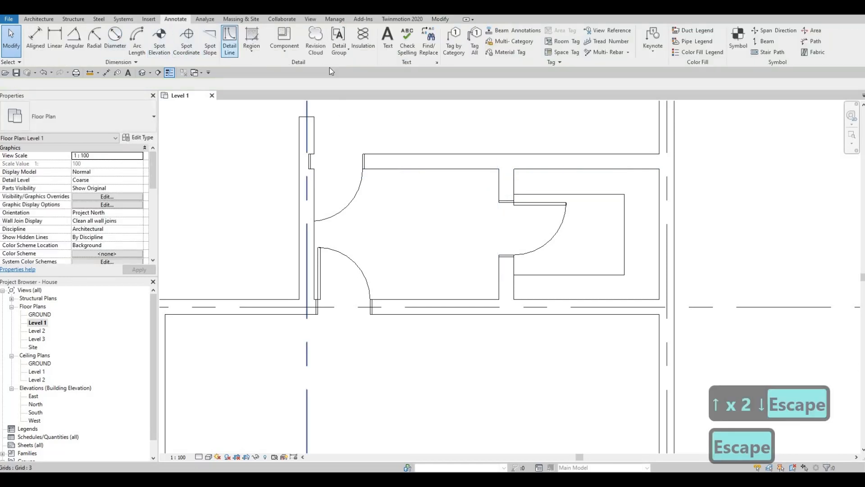
Draw a second three-sided detail outline in the <Demolished> line style just outside the thin one, about 1560 mm long.
click(229, 41)
click(433, 45)
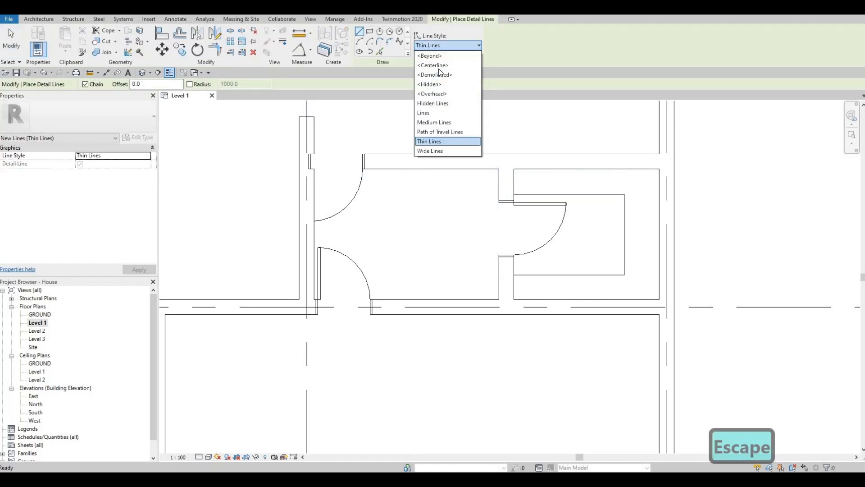
click(436, 74)
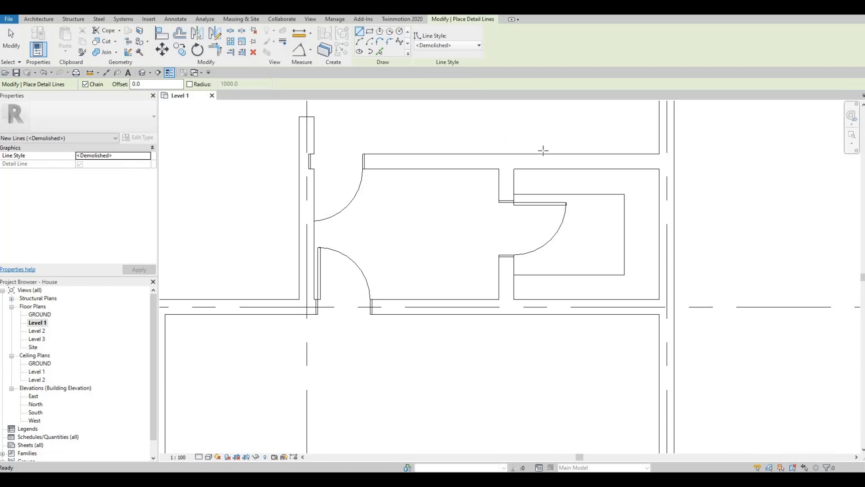
scroll(498, 185, up, 2)
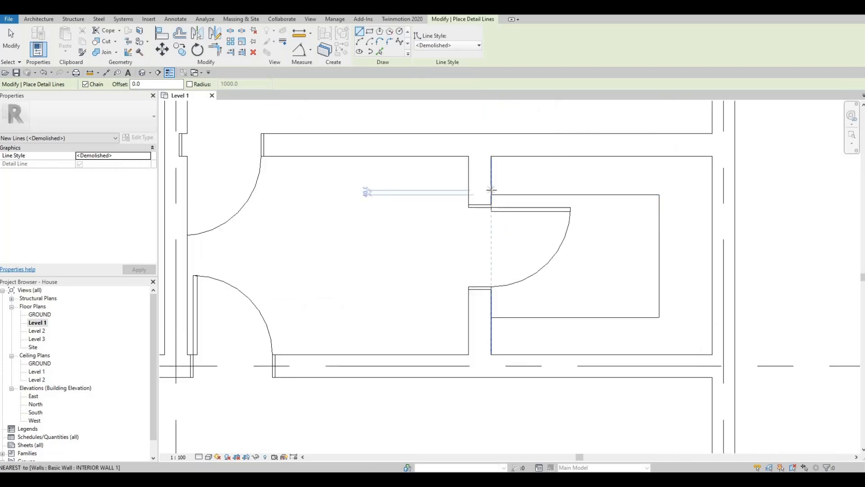
click(492, 190)
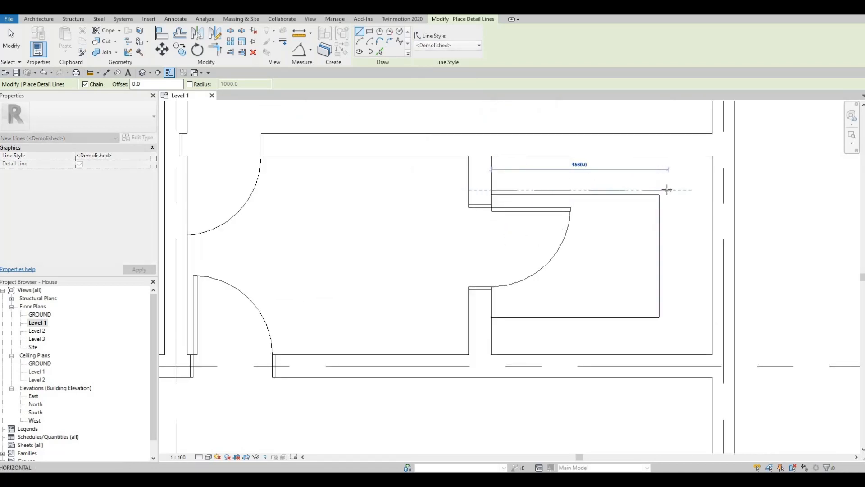
click(667, 226)
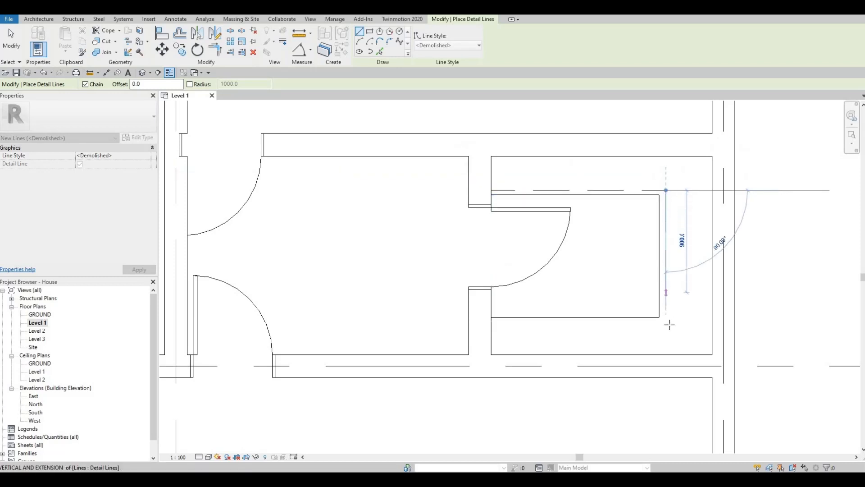
click(518, 332)
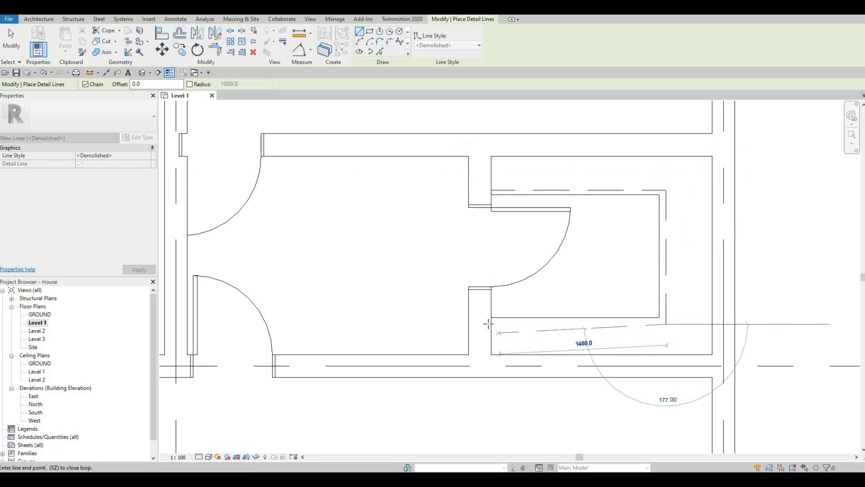
key(Escape)
key(Escape)
key(Escape)
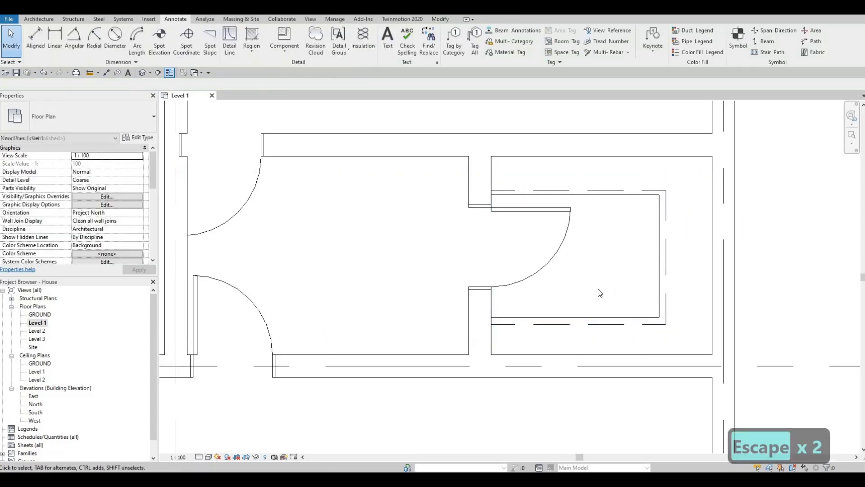
Nudge the 700 x 2000mm door in the upper partition right, clear of the left wall, to about 490 mm from that wall's grid line.
scroll(618, 268, down, 1)
scroll(631, 262, down, 1)
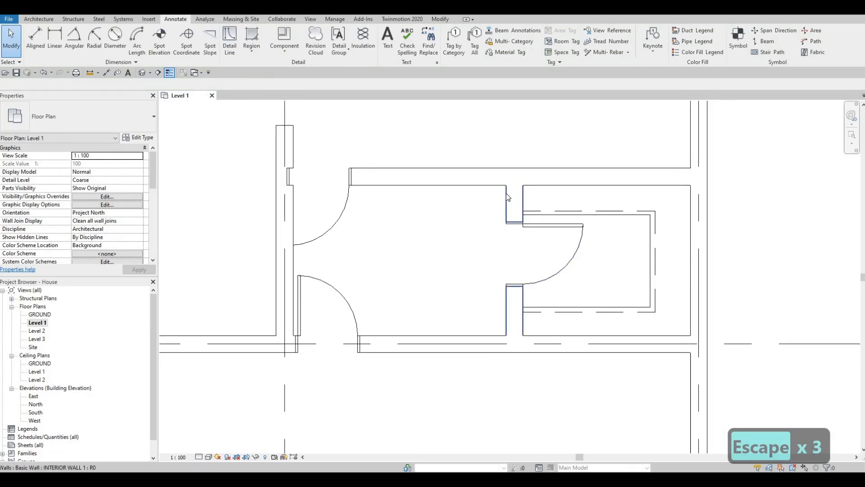
scroll(399, 185, down, 1)
key(Escape)
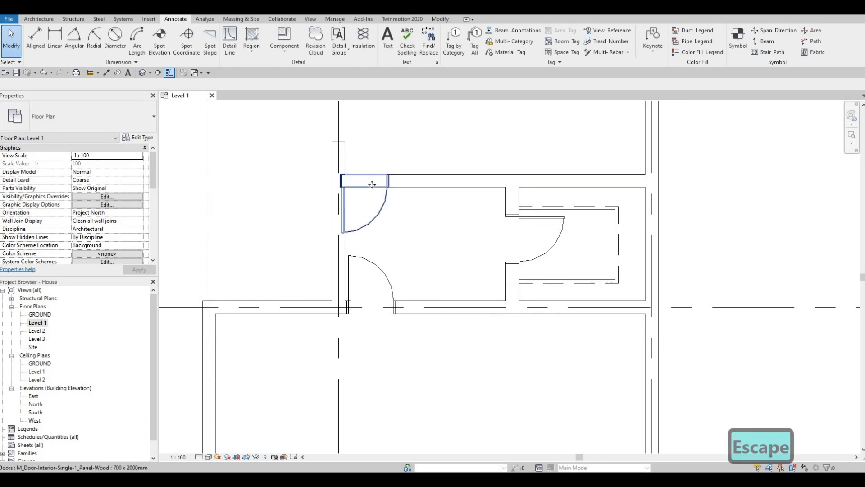
click(371, 183)
scroll(372, 185, up, 2)
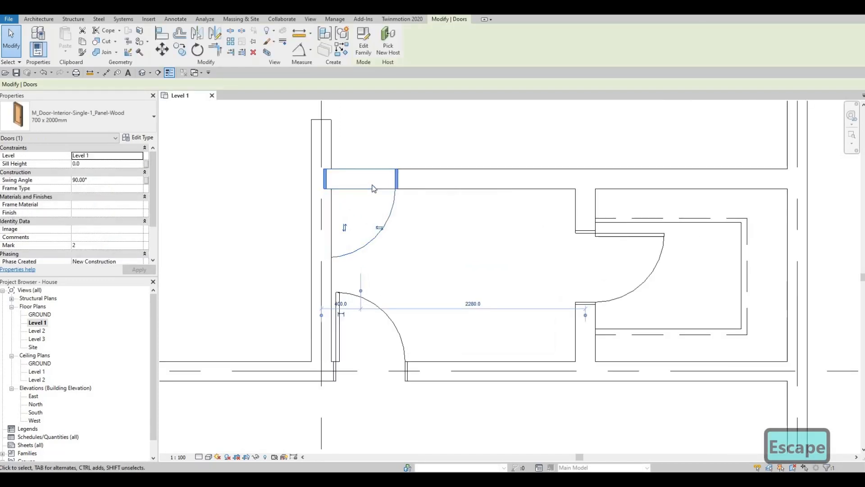
key(Right)
key(Right)
key(Right)
key(Right)
key(Right)
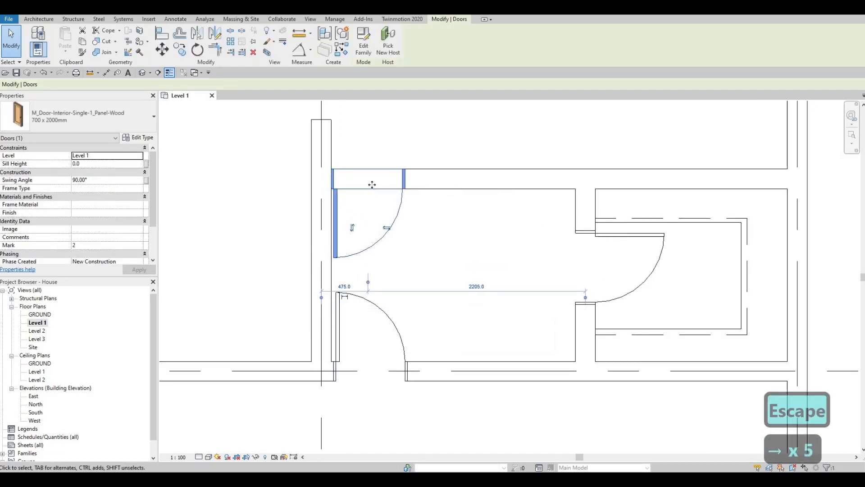
key(Right)
key(Escape)
key(Escape)
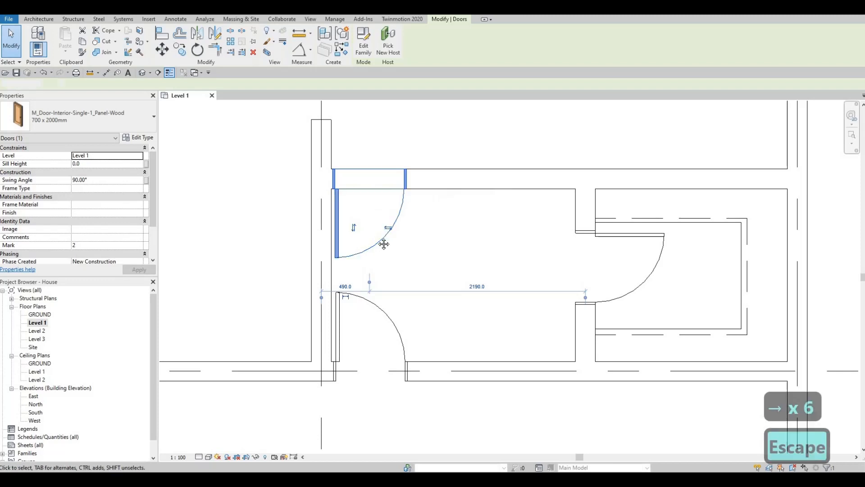
Align the 700 x 2000mm door in the upper partition with the panel edge of the door directly below it.
middle_drag(387, 280, 449, 272)
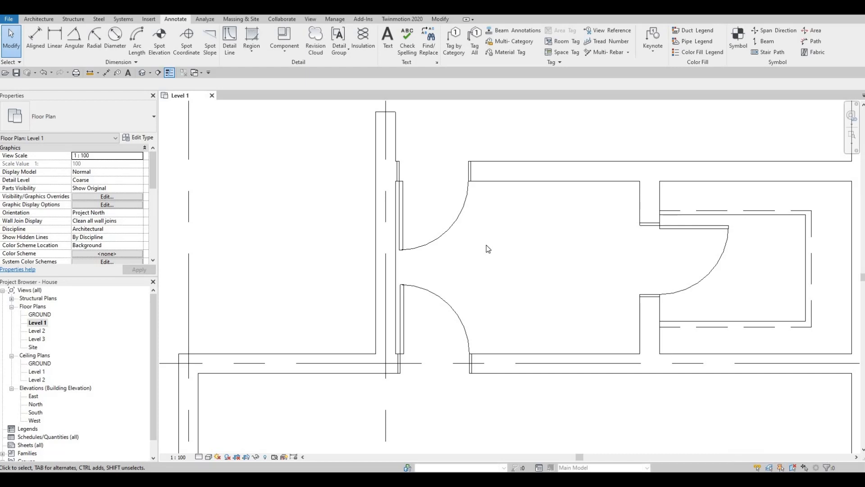
key(a)
key(l)
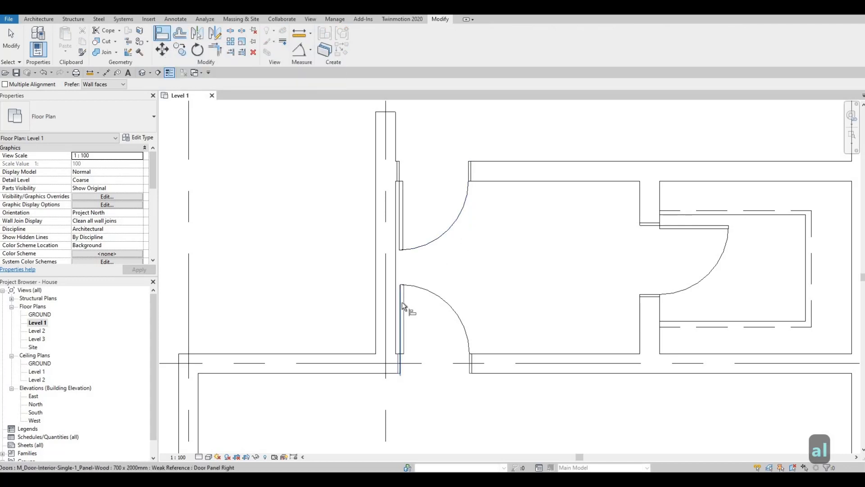
click(403, 231)
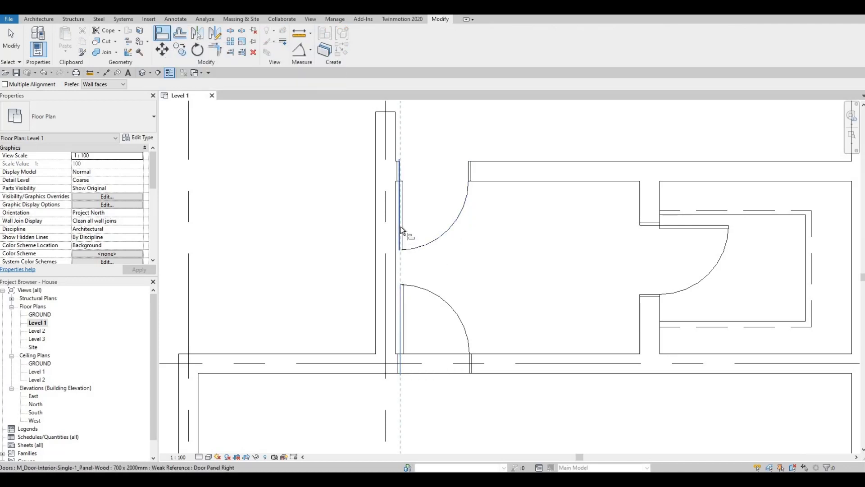
click(400, 194)
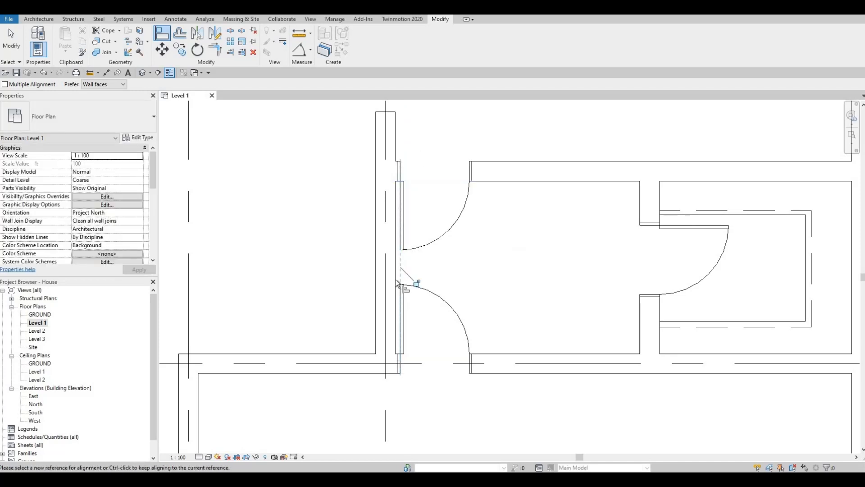
middle_drag(416, 358, 385, 325)
scroll(466, 282, down, 4)
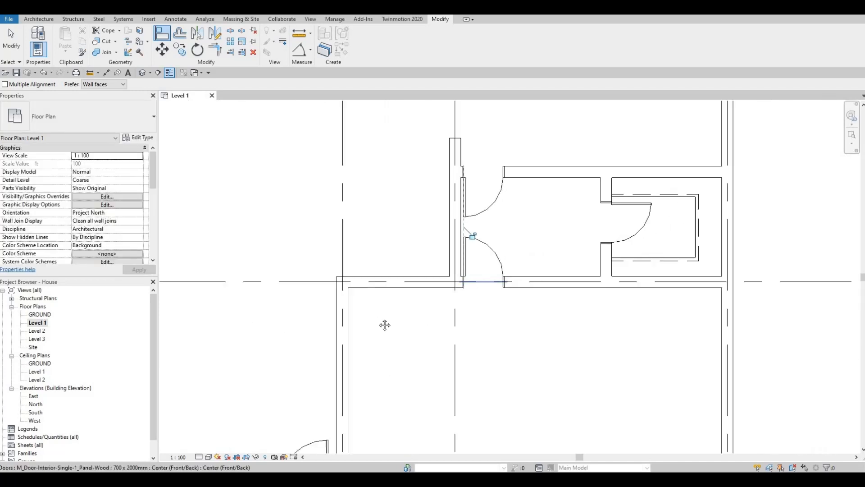
key(Escape)
key(Escape)
Nudge the 900 x 2000mm exterior entry door right, to about 680 mm from the grid line of the adjacent wall.
middle_drag(306, 394, 526, 230)
scroll(473, 272, down, 2)
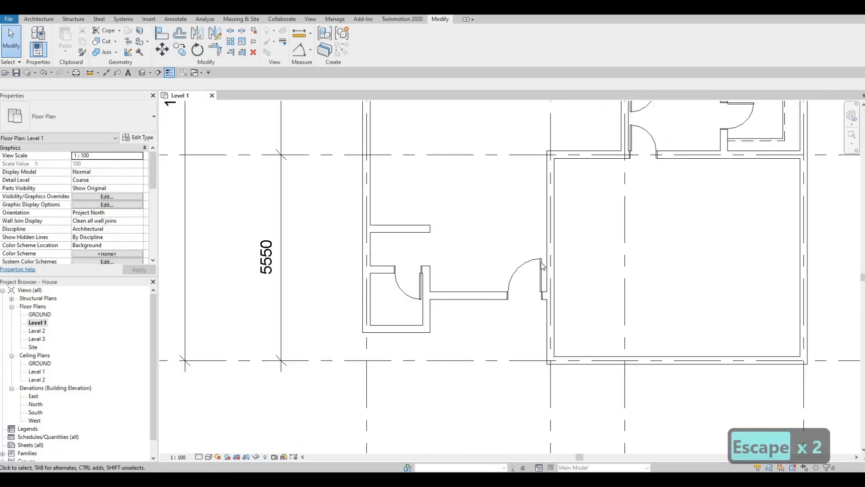
scroll(542, 266, up, 2)
click(542, 266)
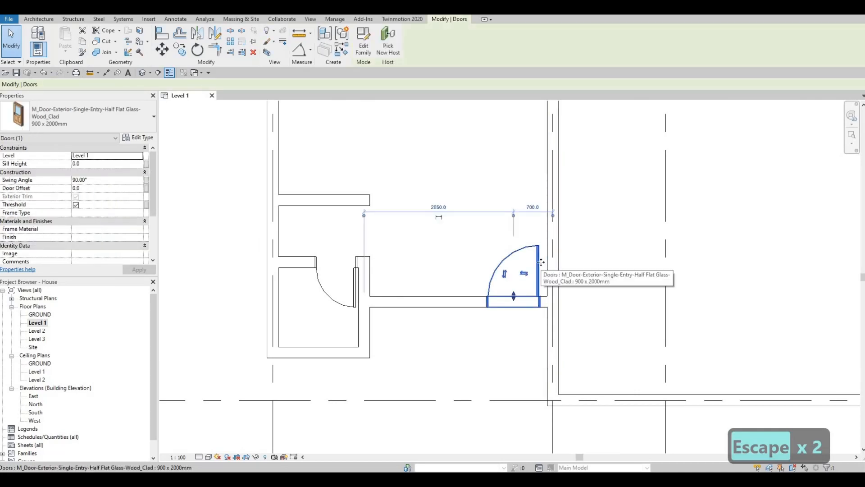
key(Right)
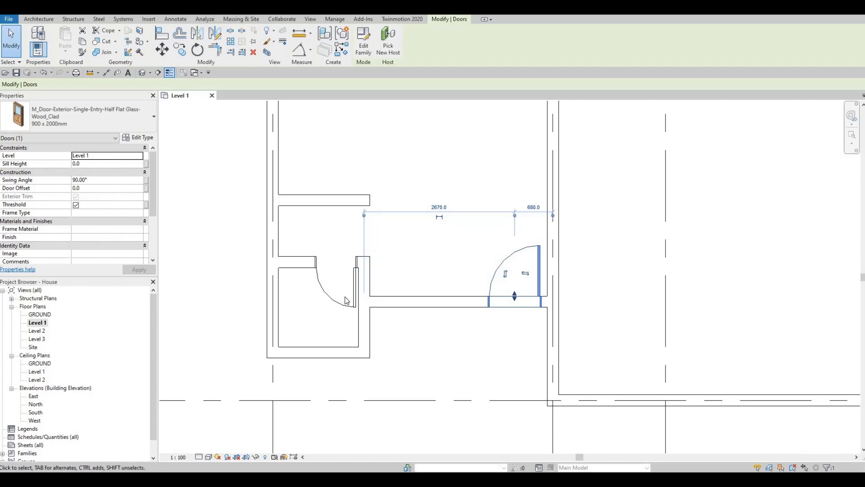
scroll(281, 321, down, 2)
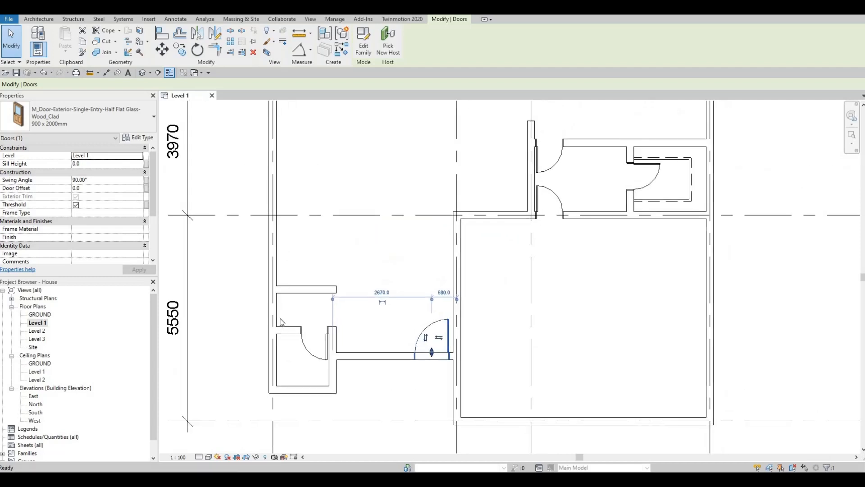
key(Escape)
key(Escape)
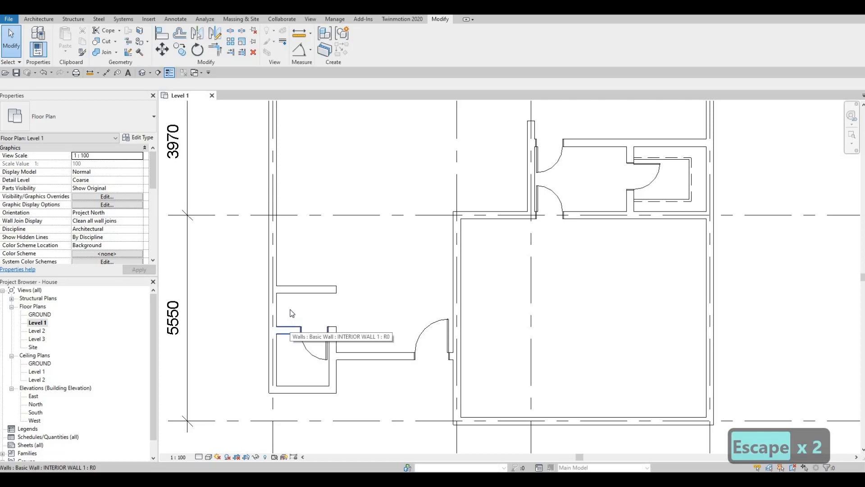
Draw a vertical Thin Lines detail line about 900 mm long between the two short partitions above the small lower-left room.
scroll(287, 299, up, 2)
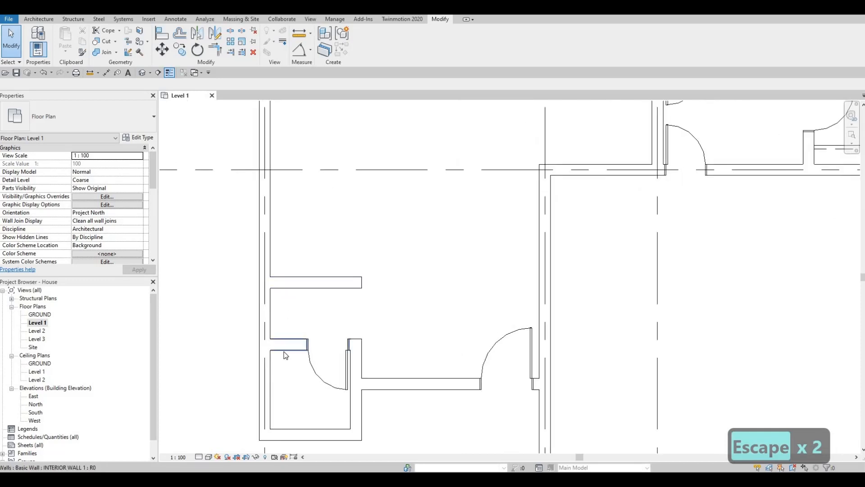
mouse_move(287, 339)
middle_down()
mouse_move(290, 306)
mouse_move(289, 328)
middle_up()
key(Escape)
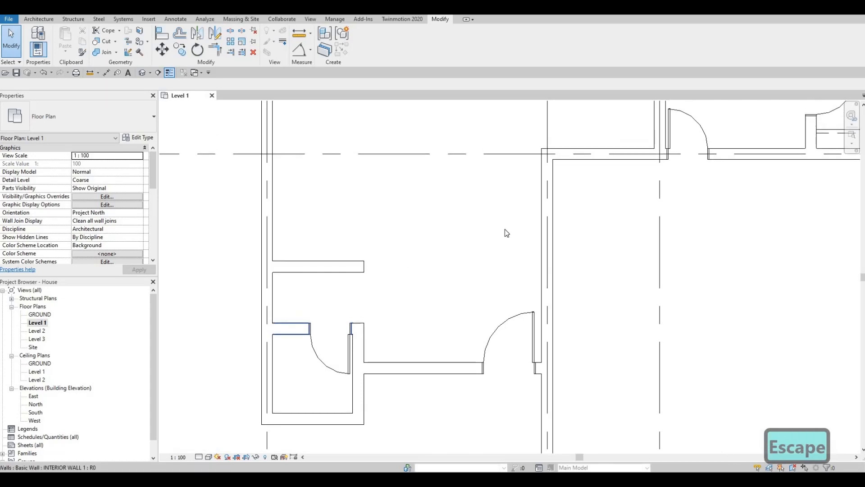
scroll(522, 292, down, 2)
scroll(741, 185, down, 1)
key(Escape)
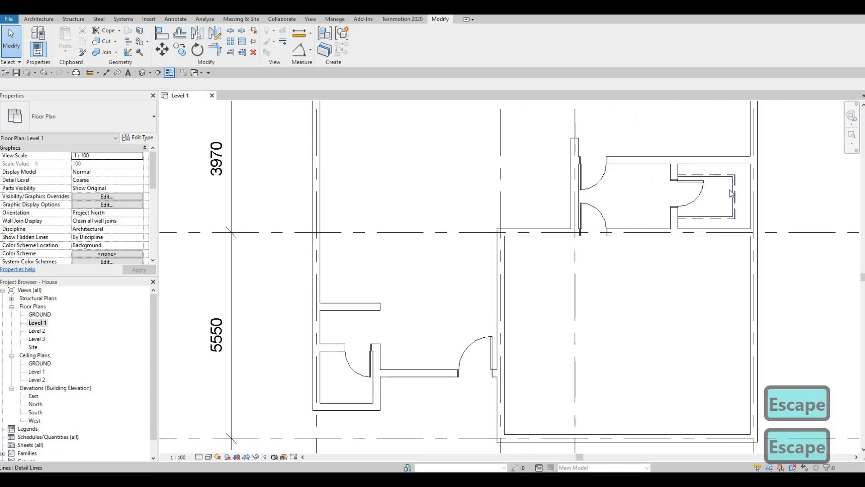
click(732, 193)
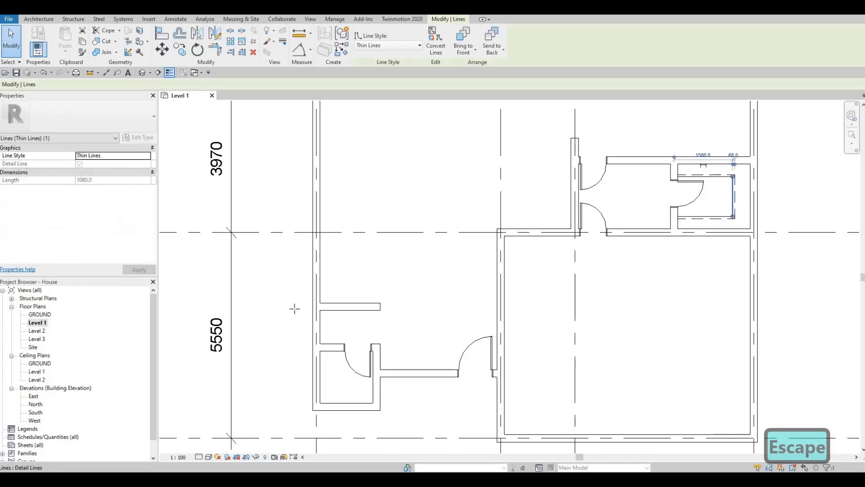
key(c)
key(s)
scroll(332, 343, up, 3)
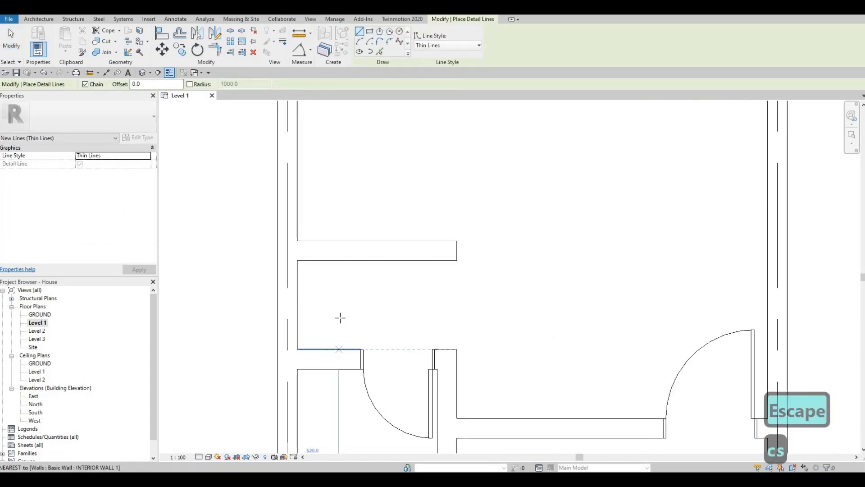
click(339, 349)
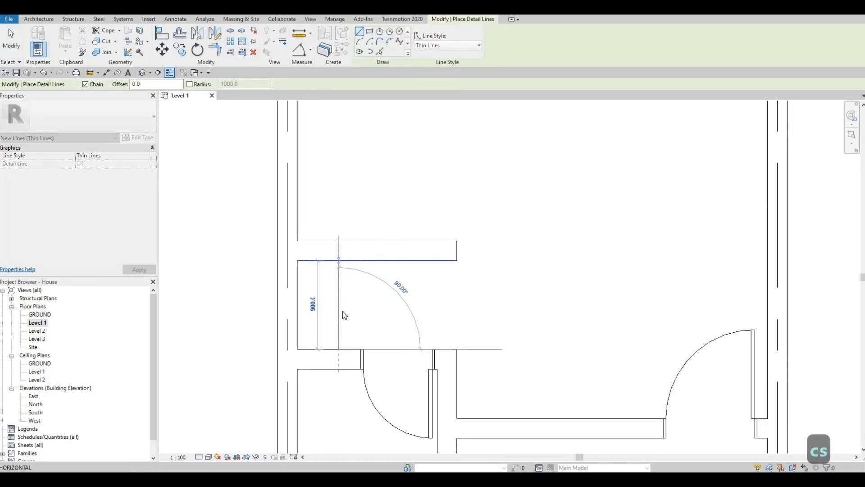
click(339, 260)
key(Escape)
key(Escape)
scroll(352, 264, down, 2)
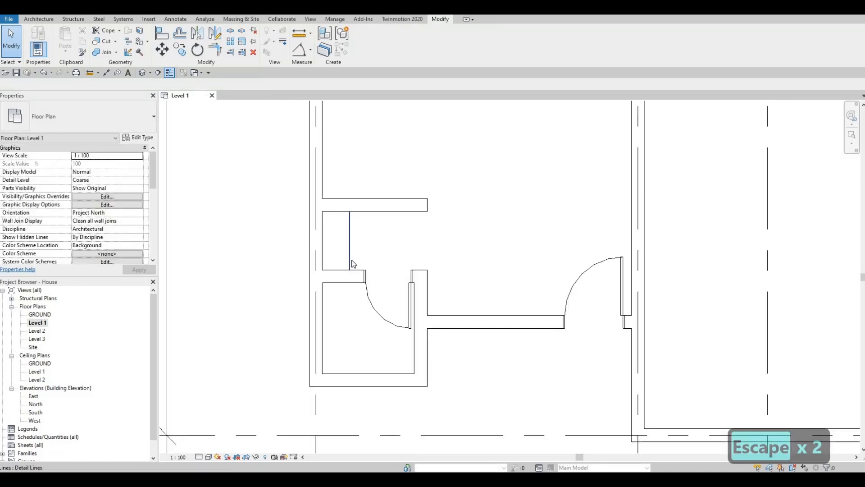
Duplicate the wall type of the short free-ended partition above the new detail line as INTERIOR WALL 2.
middle_drag(432, 290, 435, 256)
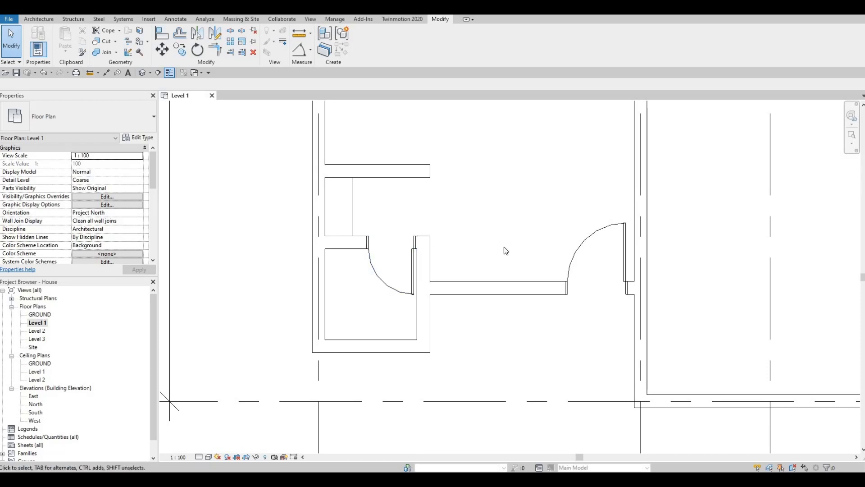
click(421, 177)
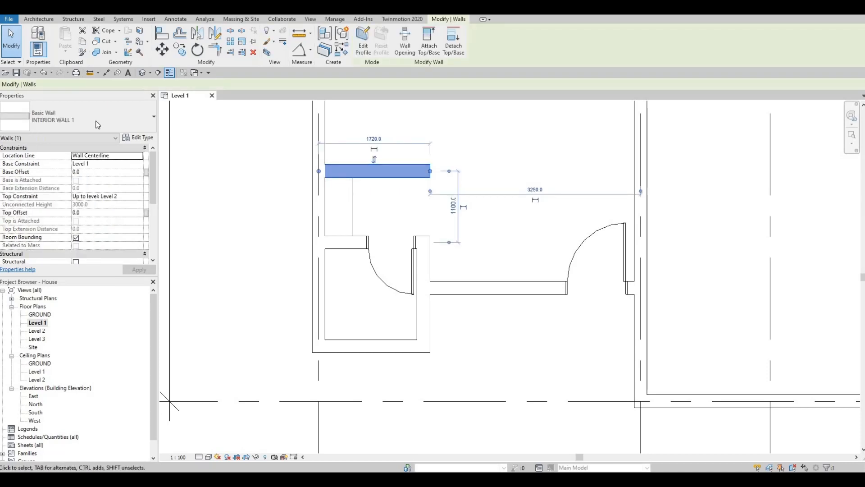
click(139, 137)
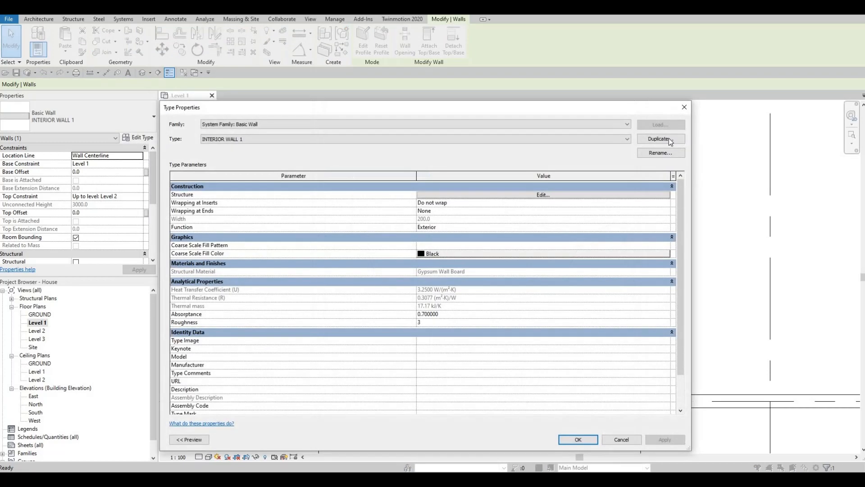
click(669, 138)
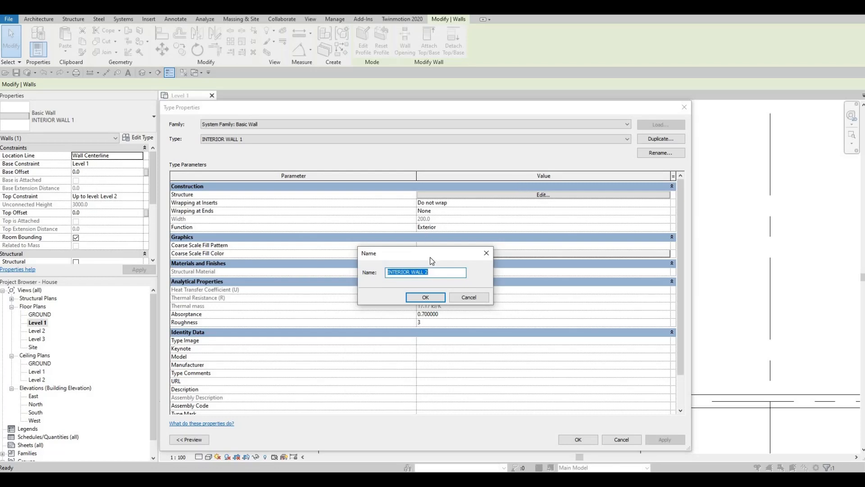
click(425, 297)
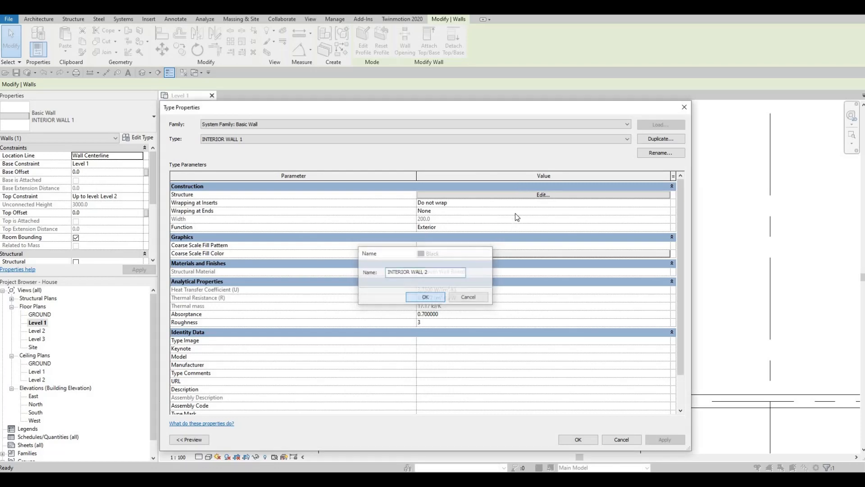
Set the structure layer thickness of INTERIOR WALL 2 to 100 mm and apply the new type to the partition.
click(522, 196)
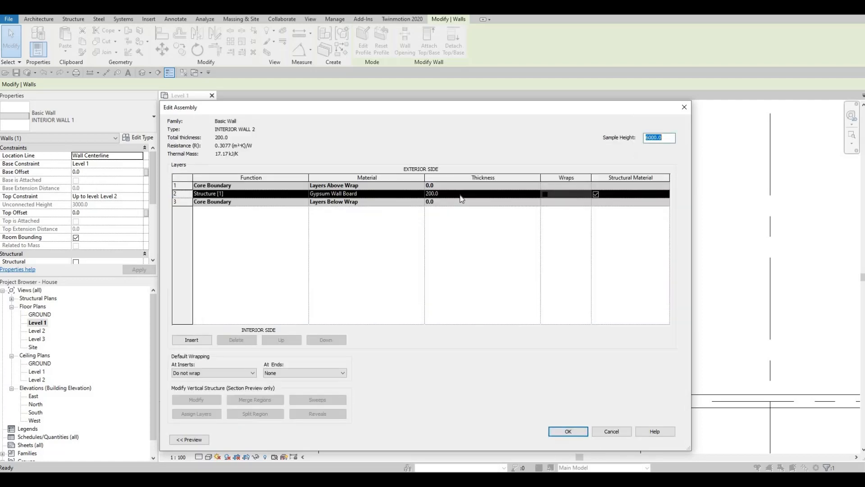
click(460, 194)
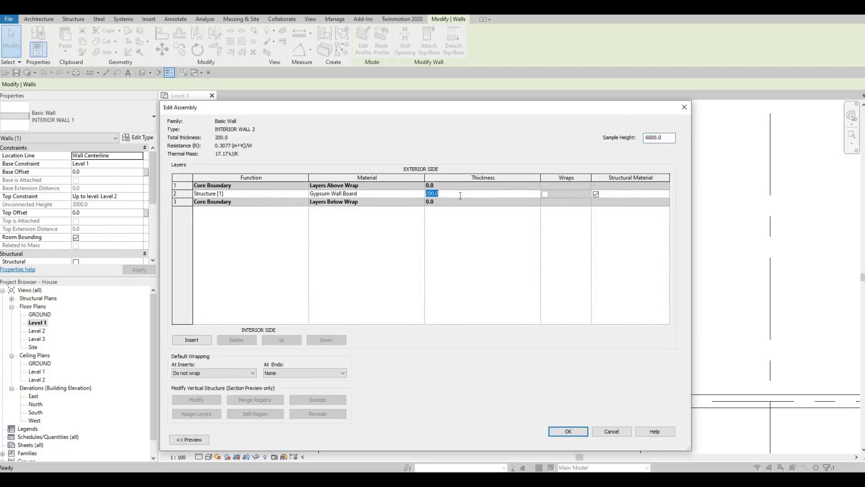
text(100)
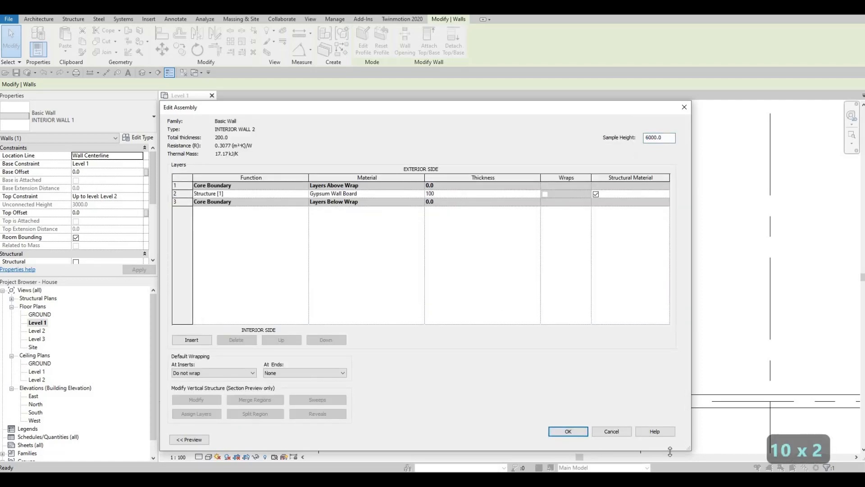
click(575, 434)
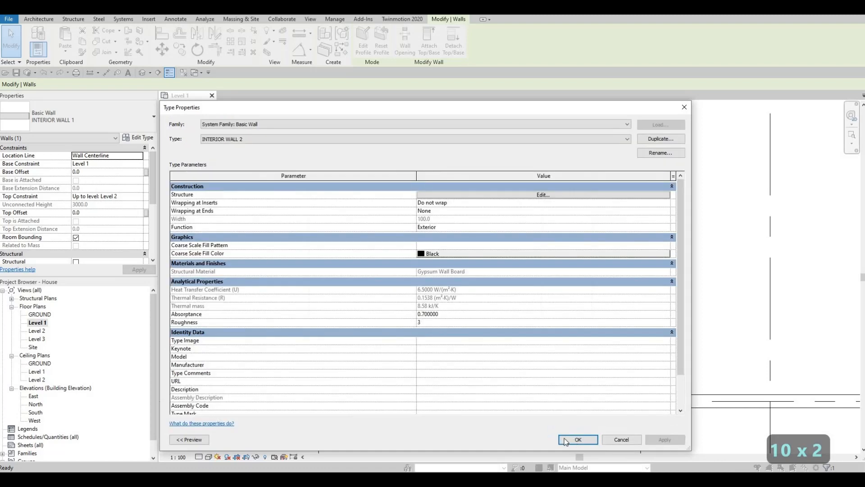
key(Return)
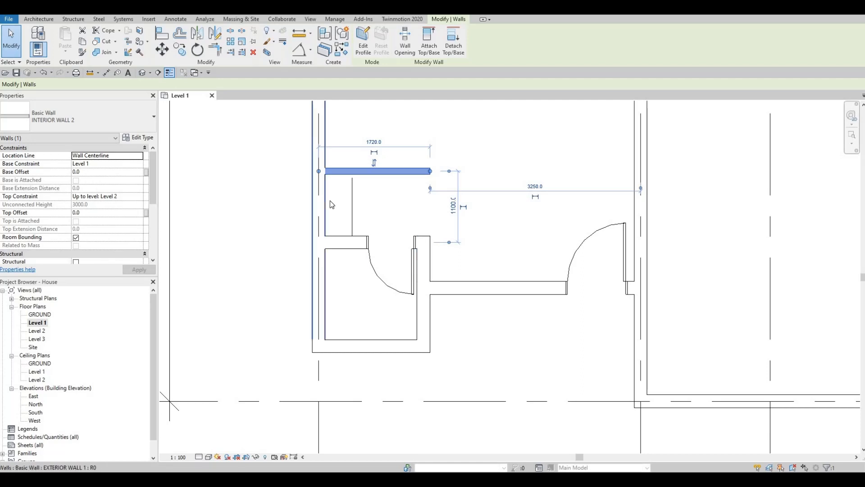
Draw an INTERIOR WALL 2 run from the small room's upper-right corner, 2000 mm horizontally toward the entry door, and down to the entry wall.
key(c)
key(s)
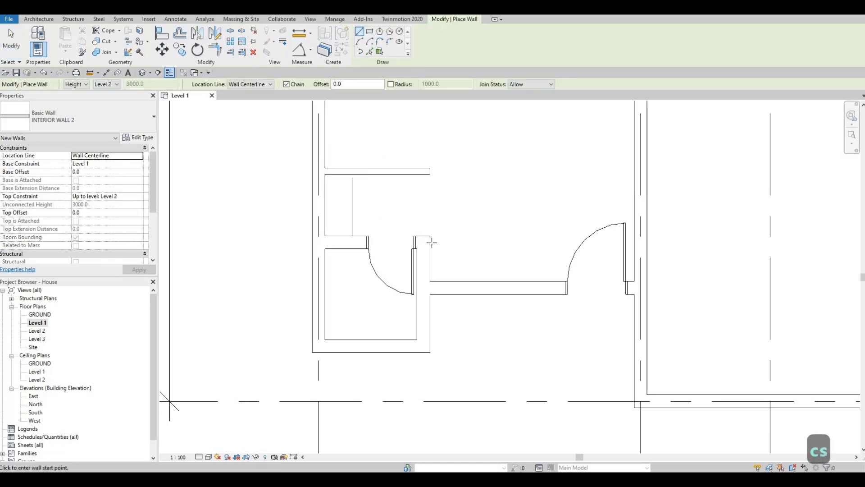
click(430, 242)
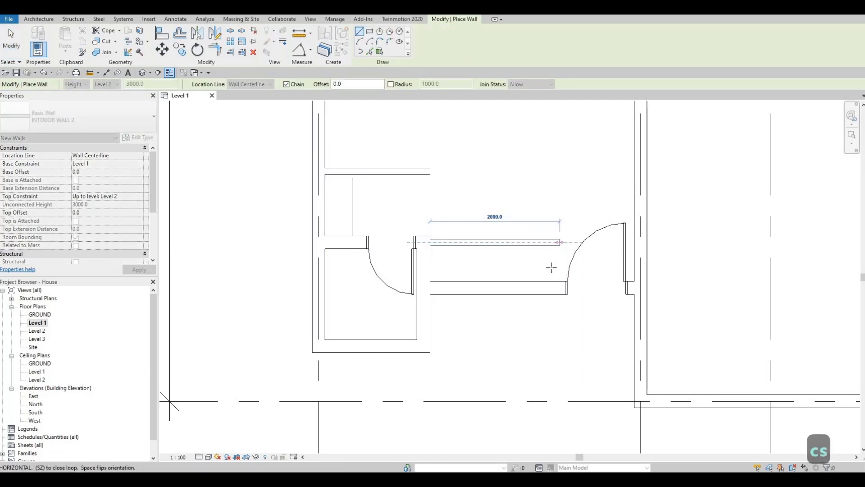
click(559, 242)
click(557, 282)
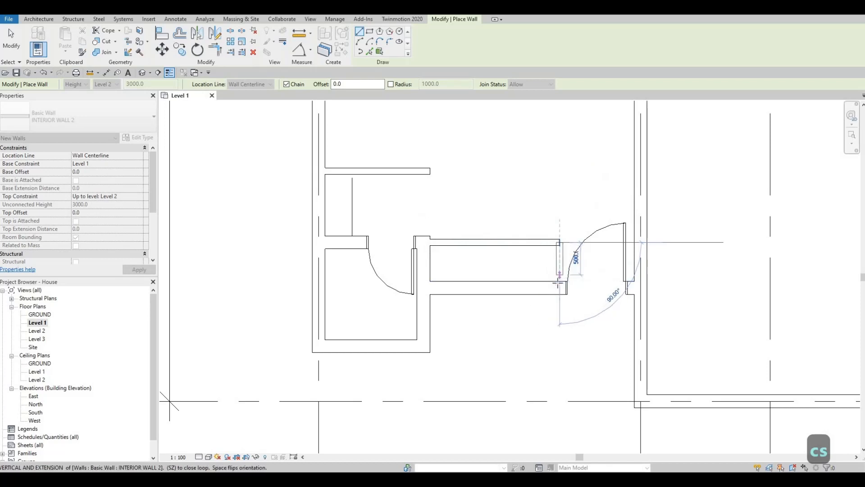
key(Escape)
key(Escape)
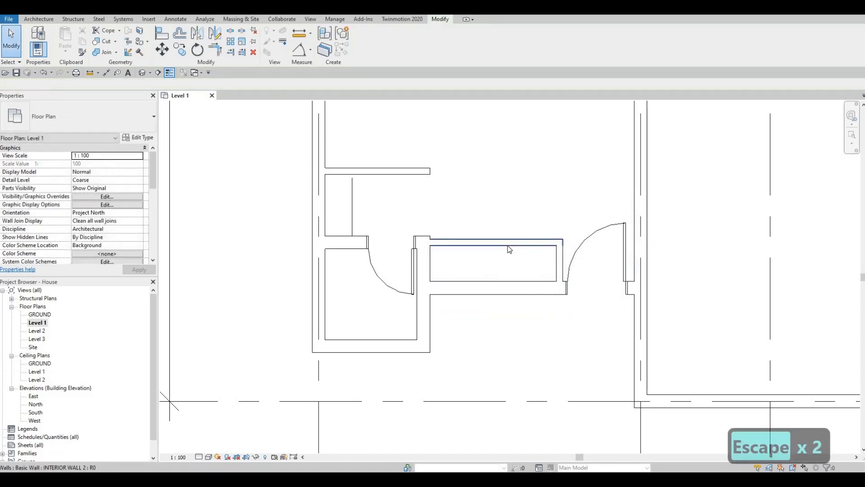
Try to nudge the new horizontal INTERIOR WALL 2 segment down toward the entry wall.
click(507, 246)
key(Down)
key(Down)
key(Down)
key(Down)
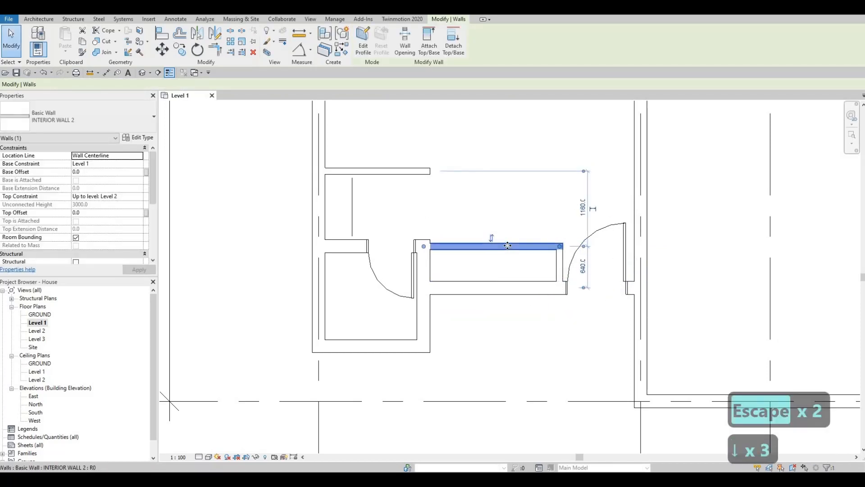
Undo the nudges of the horizontal wall and the short vertical wall segment beside the entry door.
key(ctrl+z)
key(ctrl+z)
key(ctrl+z)
key(ctrl+z)
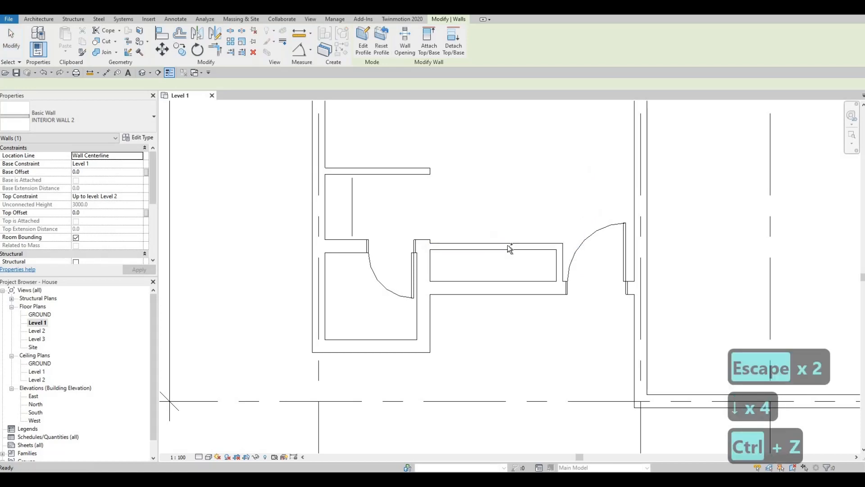
key(ctrl+z)
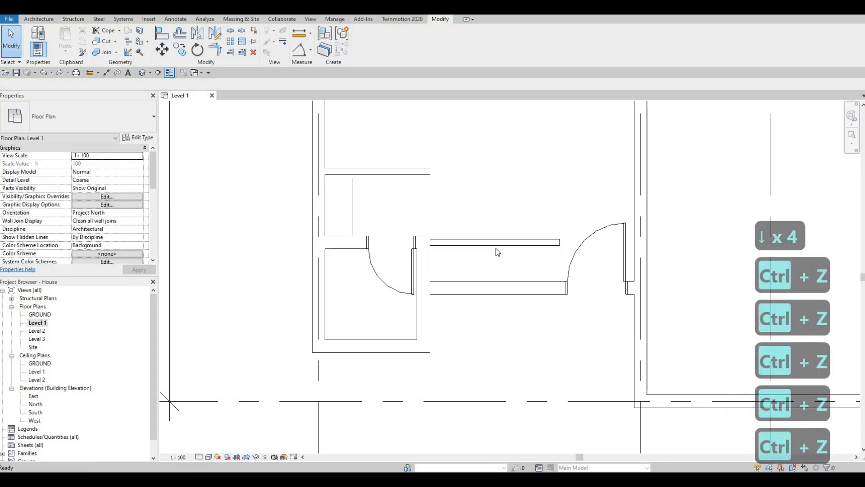
Pull the horizontal INTERIOR WALL 2 segment's end 200 mm clear of the small room's wall and nudge the segment 100 mm toward the entry wall.
click(527, 248)
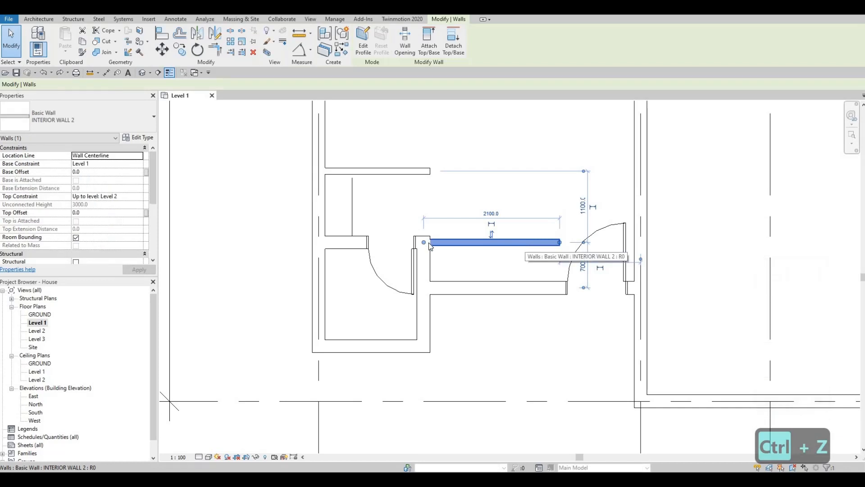
drag(439, 242, 460, 244)
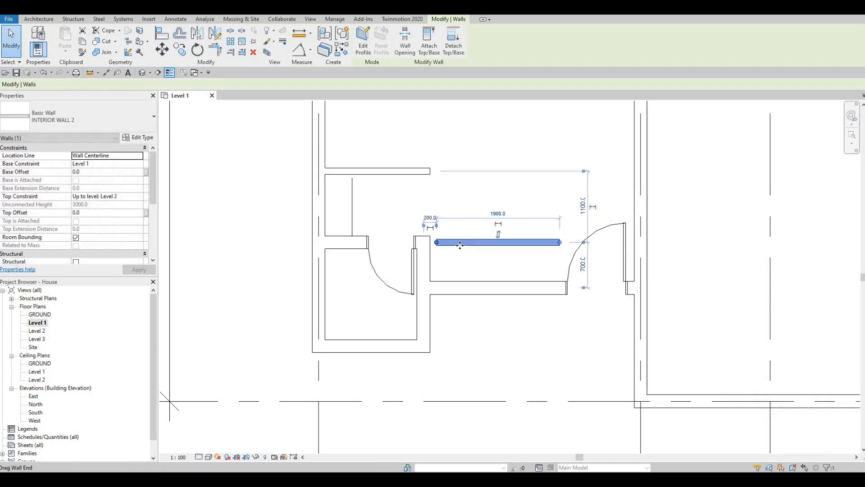
key(Down)
key(Down)
key(Down)
key(Down)
key(Down)
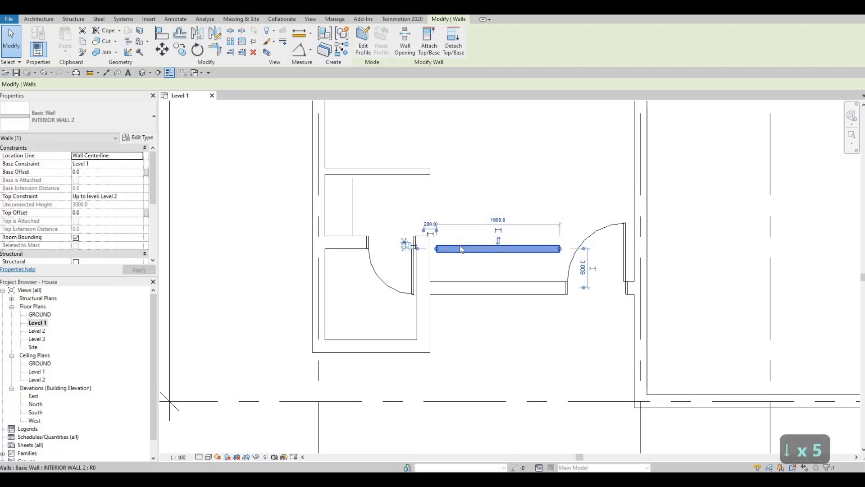
Draw a short vertical INTERIOR WALL 2 segment, 500 mm long, from the horizontal partition down to the entry wall beside the door.
key(Escape)
key(Escape)
key(c)
key(s)
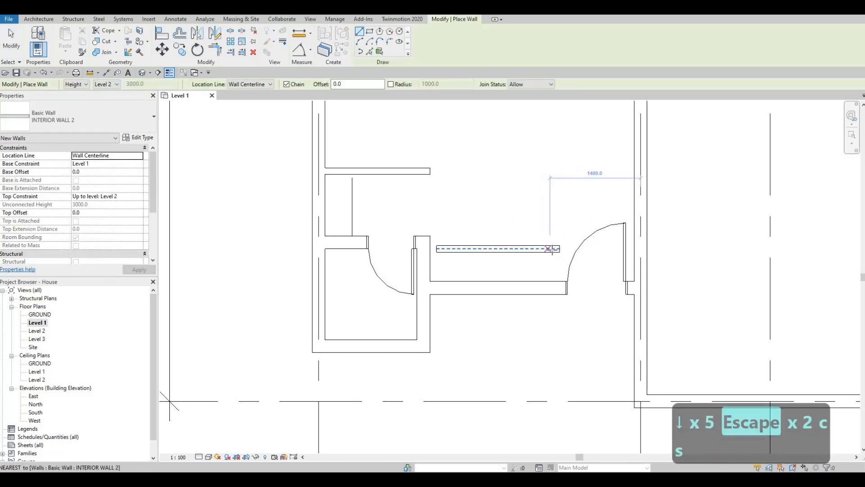
click(550, 249)
click(549, 281)
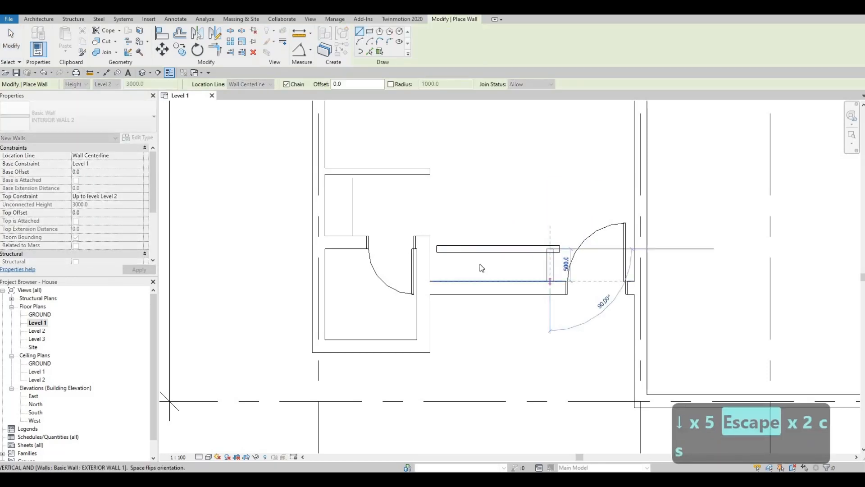
key(Escape)
key(Escape)
key(Escape)
Extend the horizontal partition's free end back to the small room's wall.
click(444, 249)
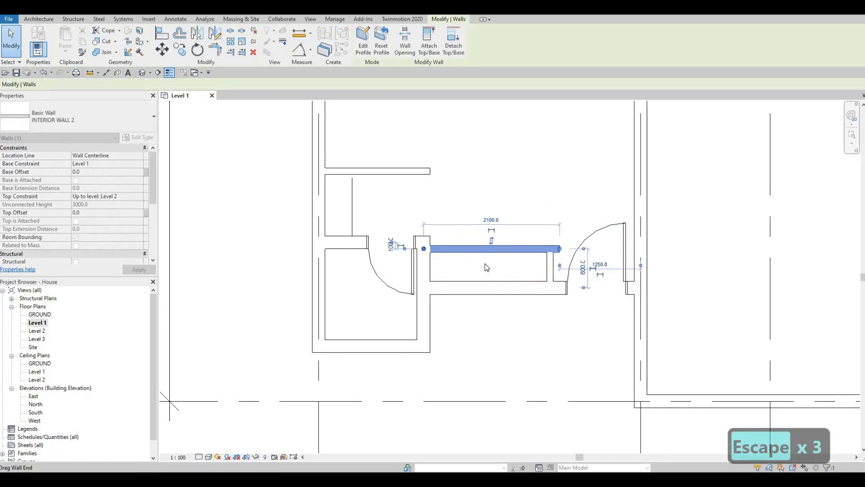
key(Escape)
key(Escape)
Trim the horizontal and short vertical partitions into a clean corner beside the entry door.
key(t)
key(r)
click(534, 248)
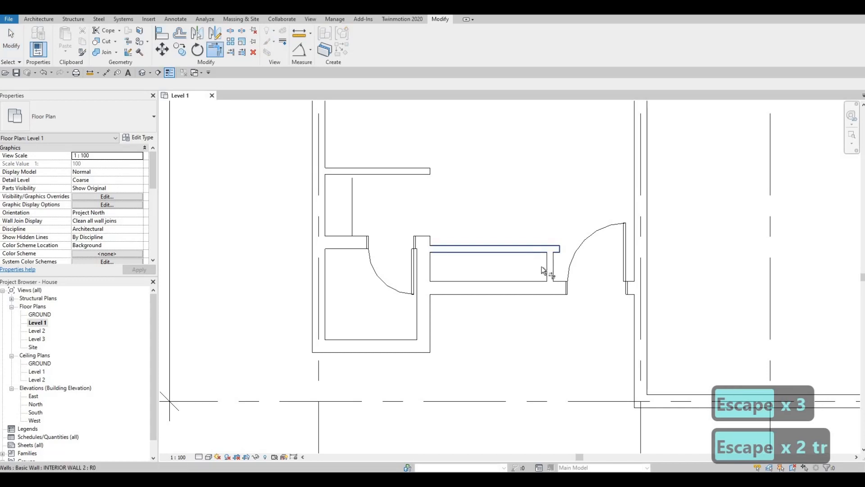
click(546, 267)
key(Escape)
key(Escape)
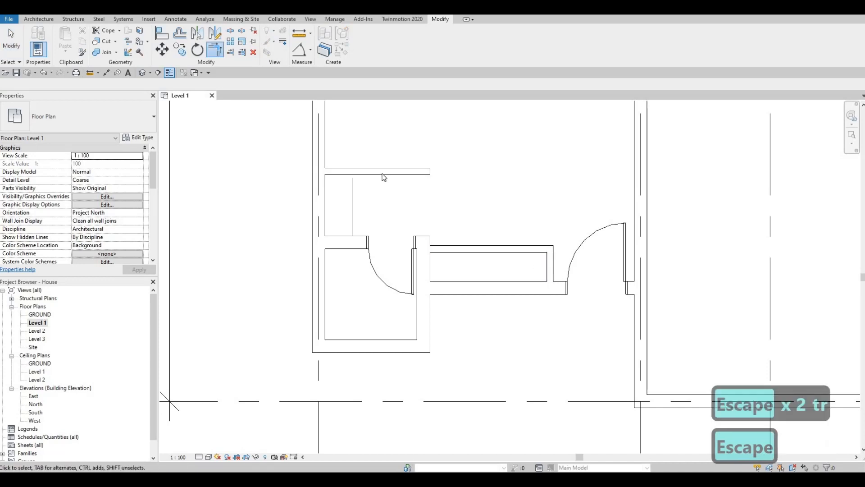
Change the upper horizontal partition above the small room to the INTERIOR WALL 1 type.
click(384, 172)
click(85, 117)
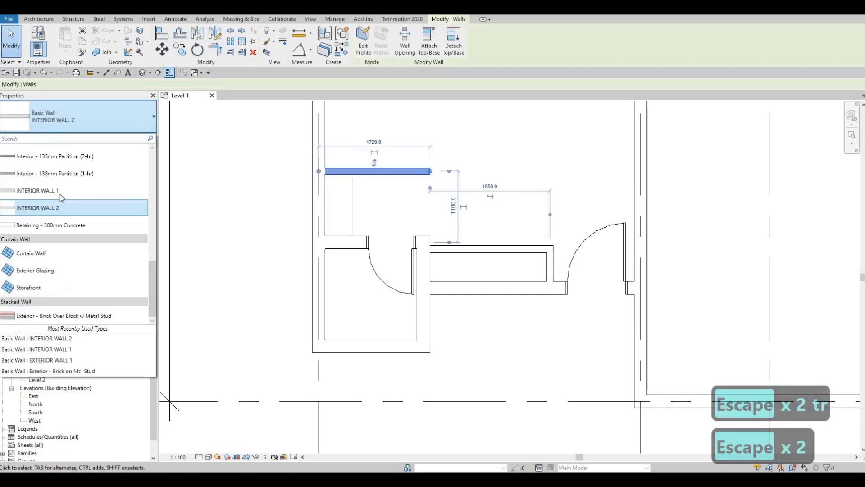
key(Escape)
key(Escape)
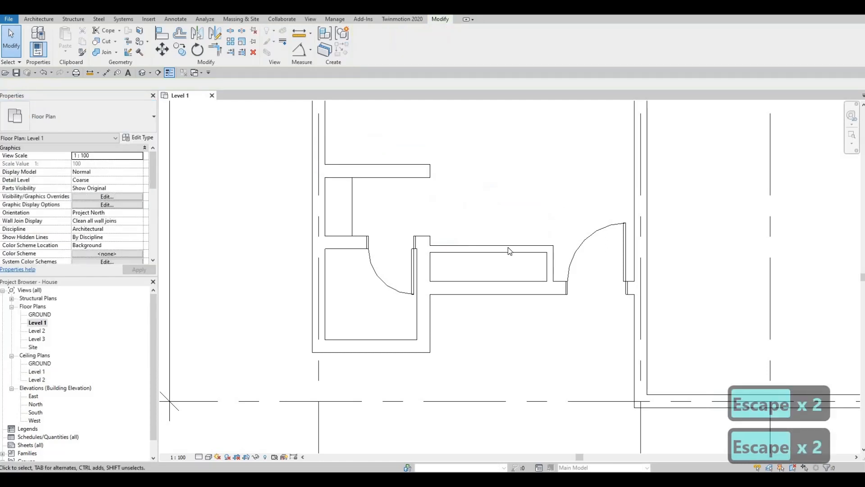
Choose the M_Door-Interior-Double-Sliding-2_Panel-Wood family from the Residential door folder for loading into the project.
middle_drag(505, 224, 503, 234)
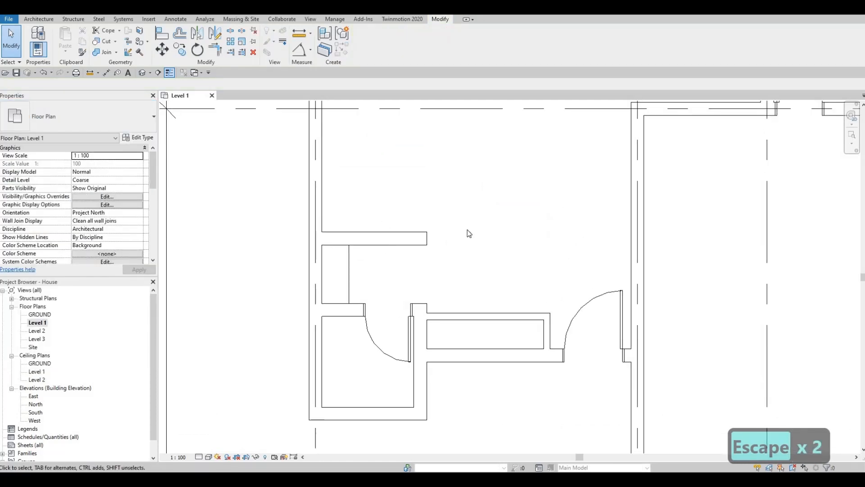
scroll(497, 226, down, 2)
key(Escape)
key(Escape)
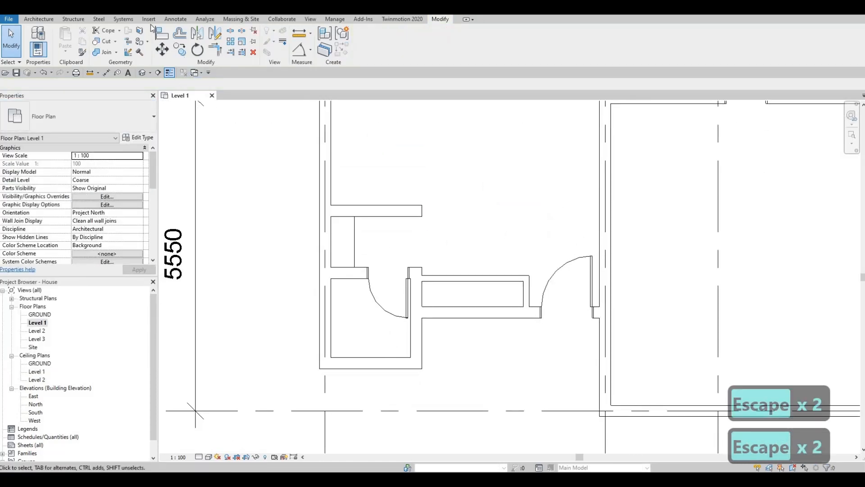
click(154, 20)
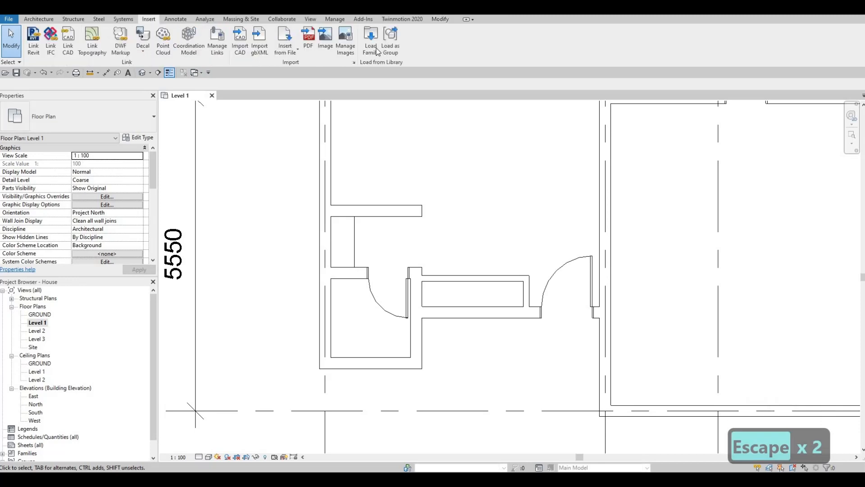
click(376, 50)
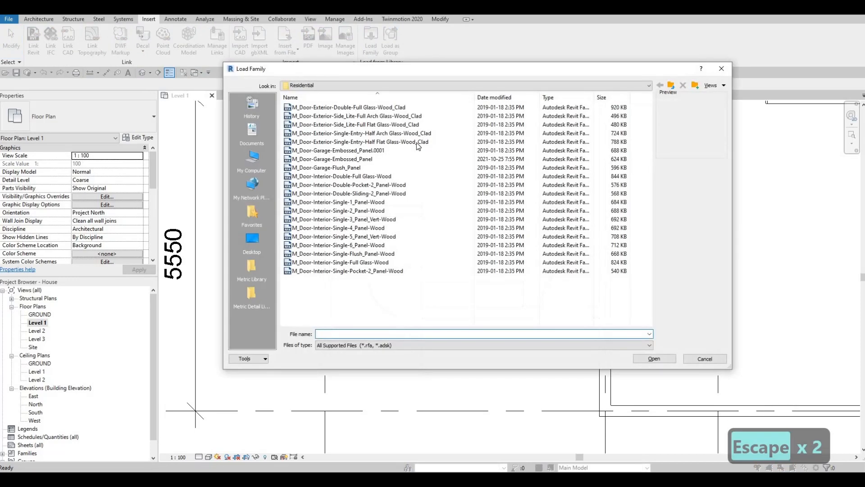
click(325, 203)
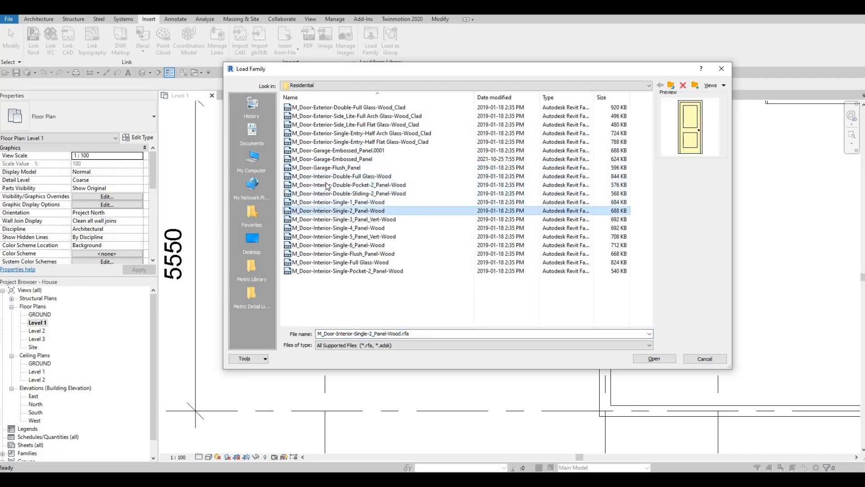
click(328, 193)
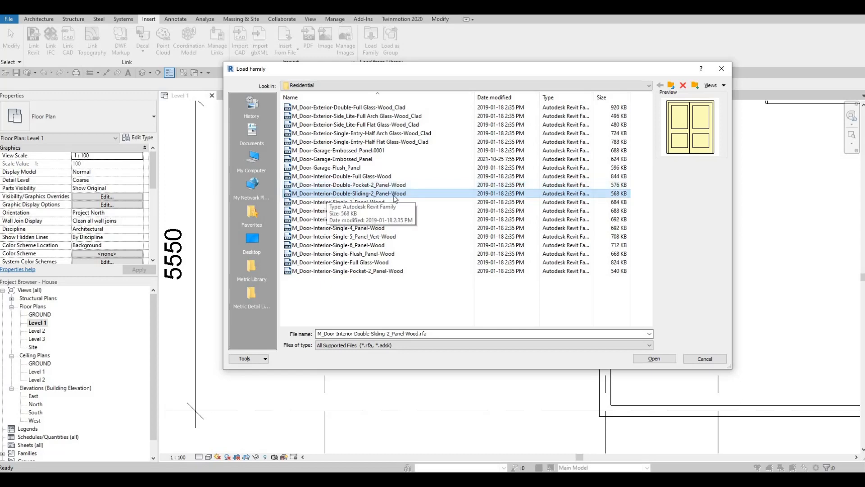
click(656, 359)
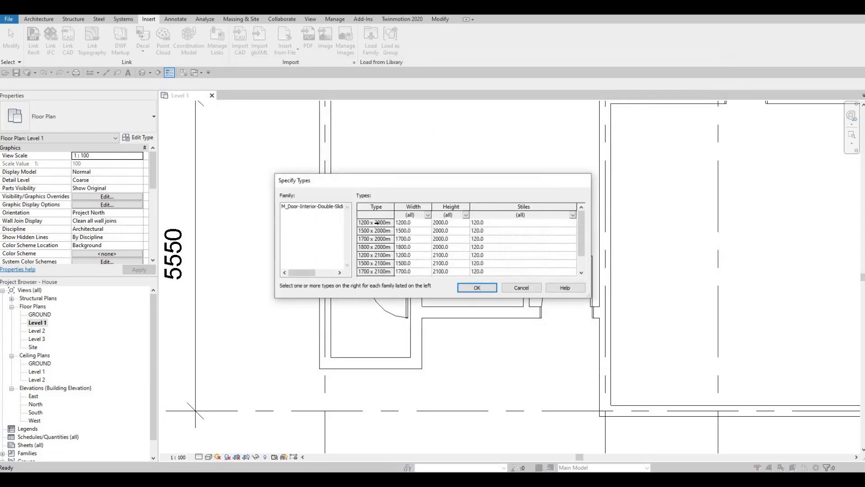
Load all listed size types of the double sliding door family.
click(376, 223)
scroll(375, 268, down, 1)
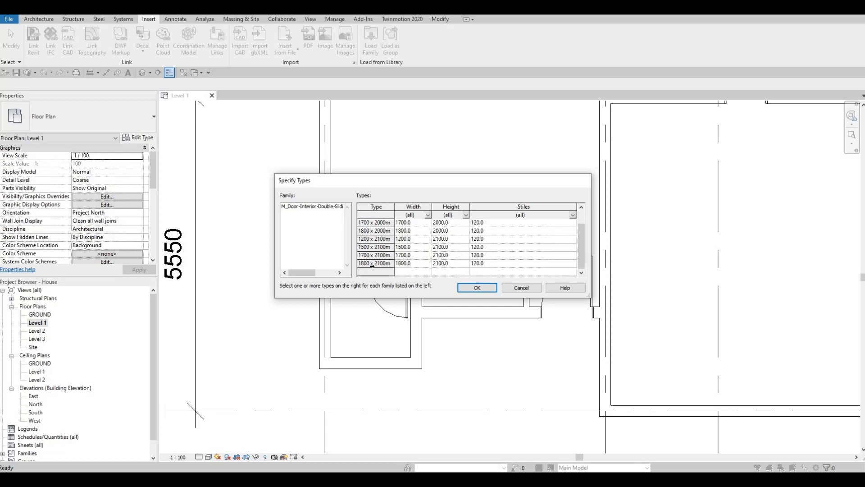
key(ctrl+a)
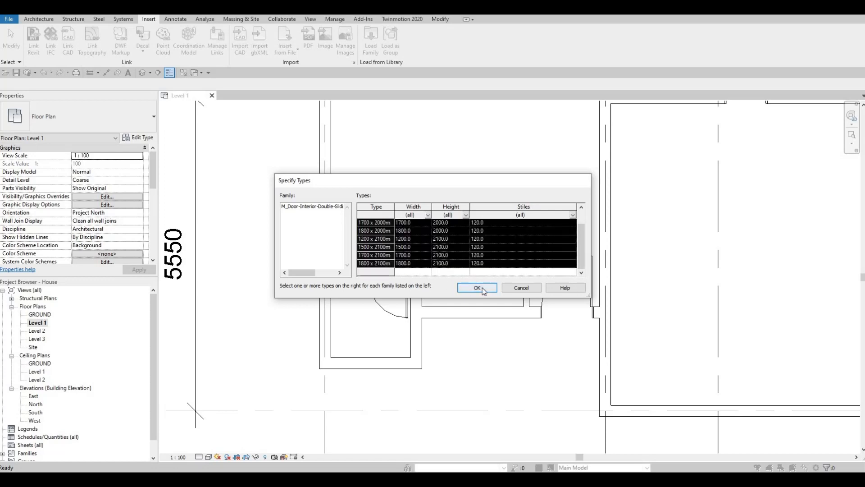
click(477, 288)
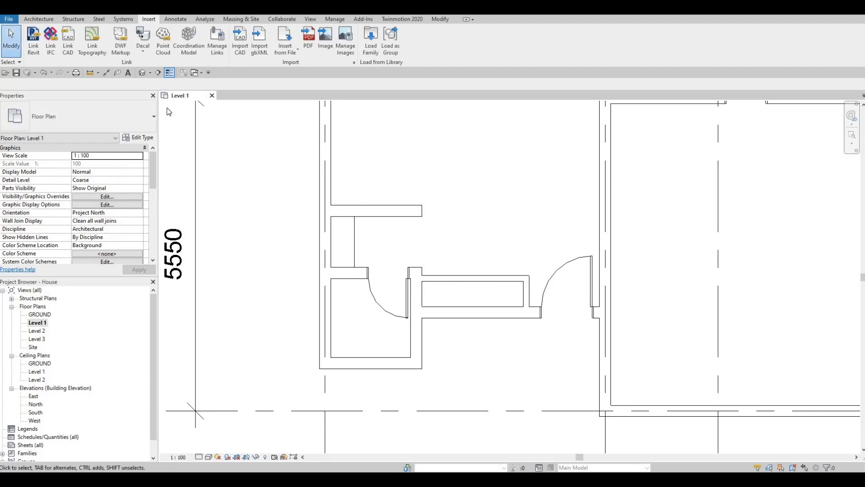
Place a 1200 x 2000mm double sliding door centred in the closet's horizontal partition, 975 mm from each side wall's centreline.
key(d)
key(r)
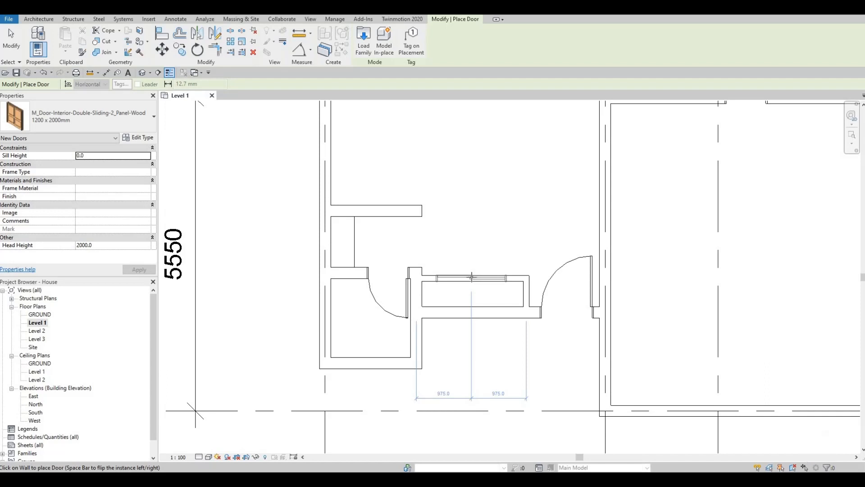
click(472, 276)
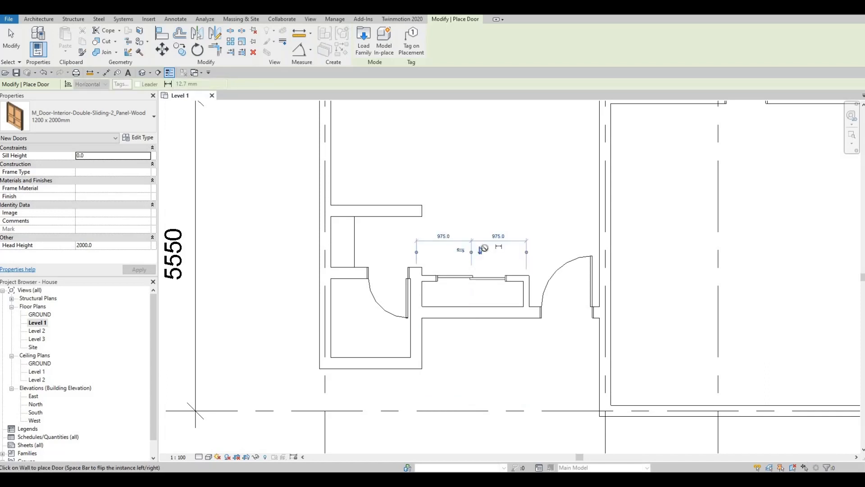
key(Escape)
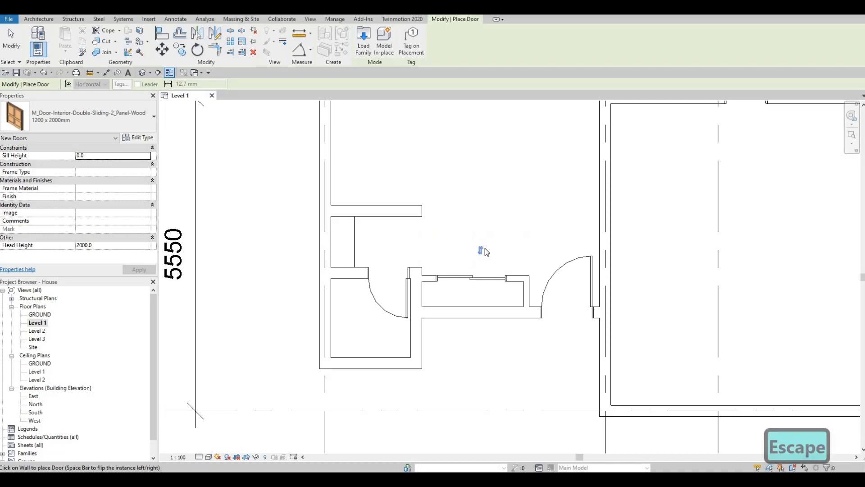
key(Escape)
Draw a horizontal detail line in the existing <Demolished> style across the closet behind the sliding door, spanning between its side walls.
scroll(468, 246, down, 6)
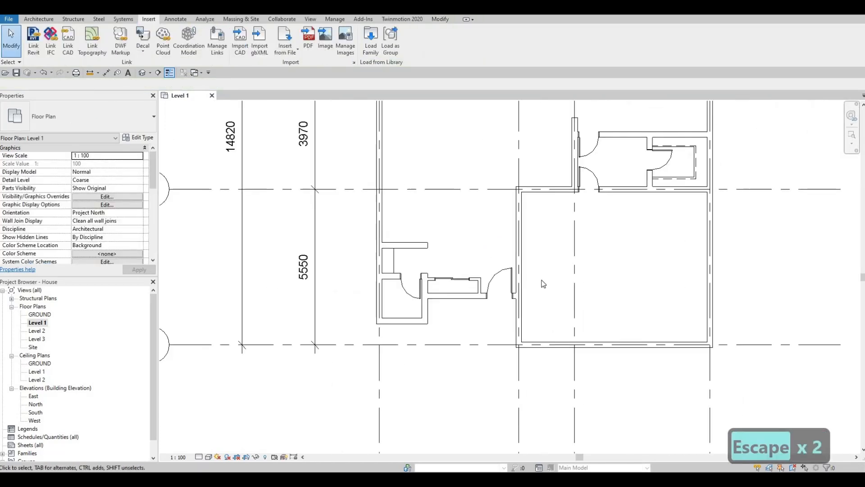
scroll(651, 203, up, 4)
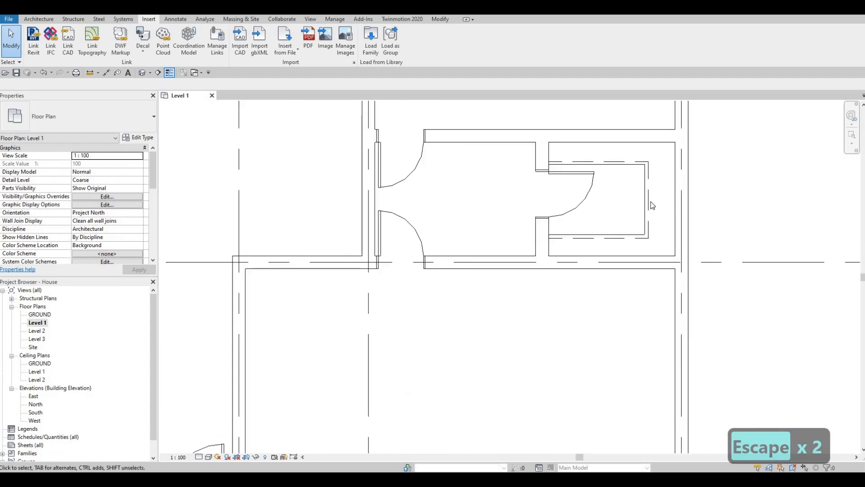
click(651, 201)
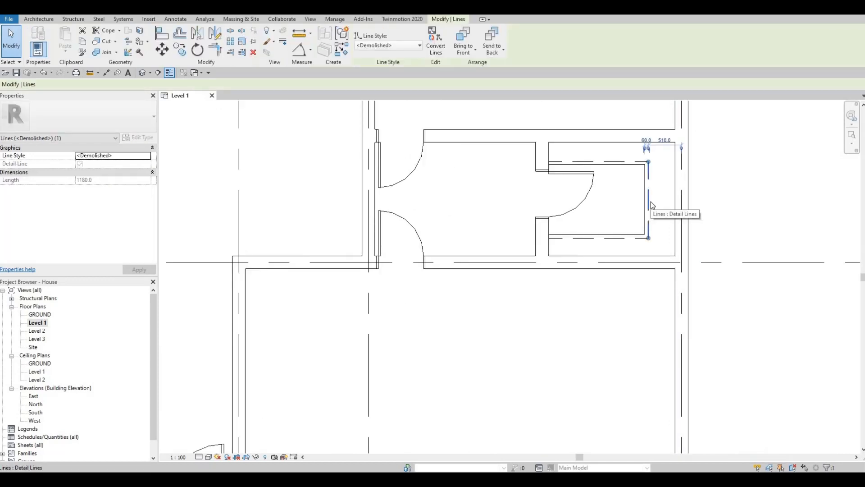
key(c)
key(s)
middle_drag(596, 222, 472, 239)
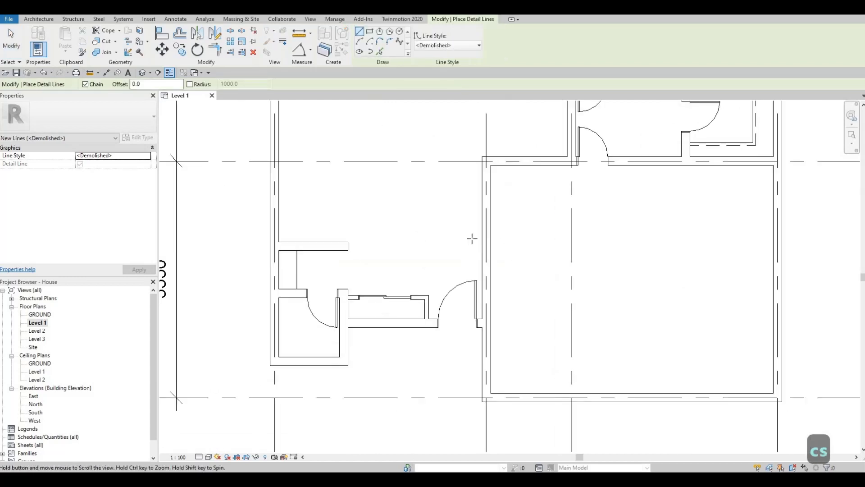
scroll(421, 246, up, 3)
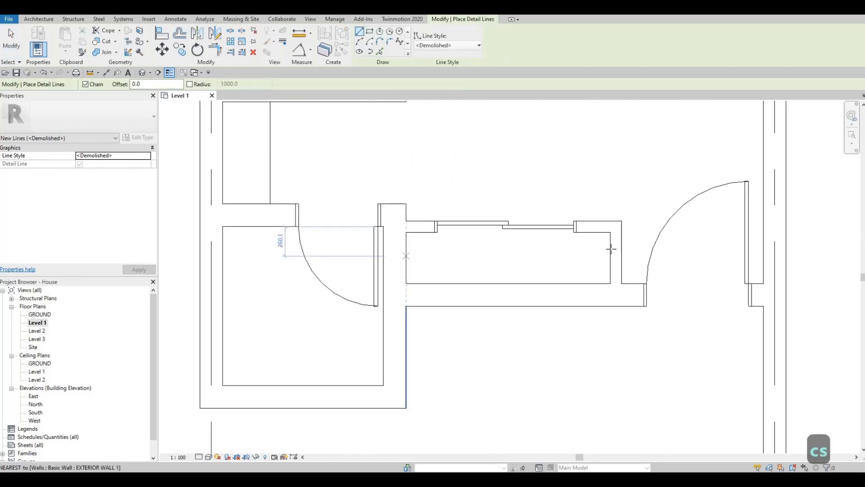
click(610, 256)
key(Escape)
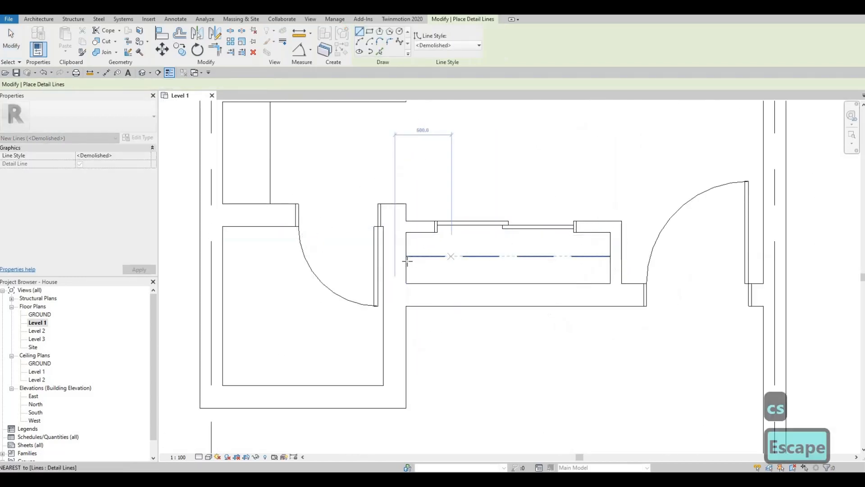
Draw a second parallel <Demolished> detail line just below the first, across the closet's full inner width.
click(406, 261)
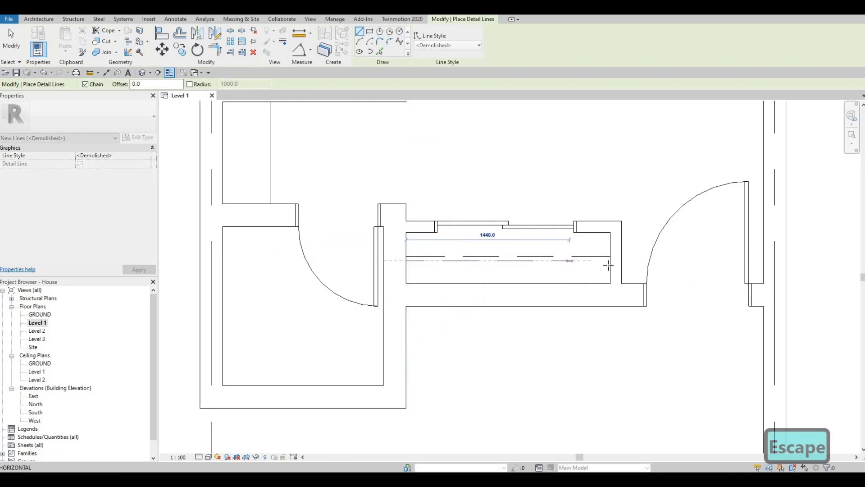
click(611, 260)
key(Escape)
key(Escape)
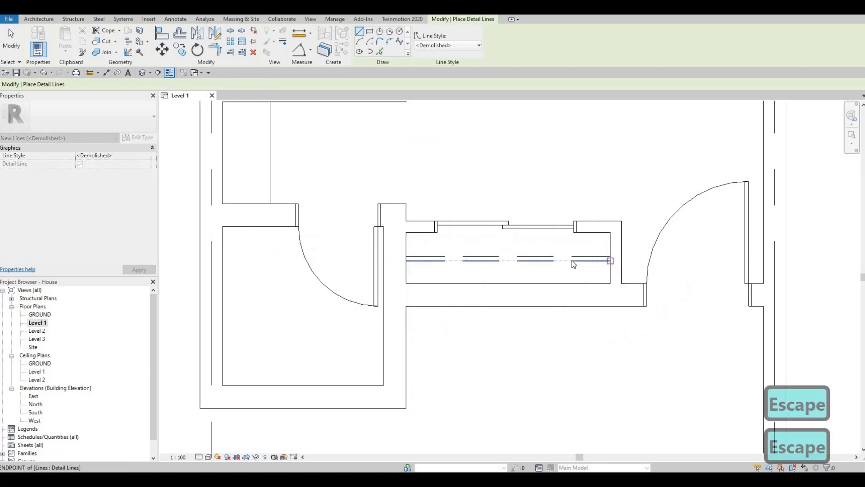
key(Escape)
Load the M_Toilet-Domestic-2D family from the library's Plumbing, Architectural, Fixtures, Water Closets folder.
scroll(516, 257, down, 5)
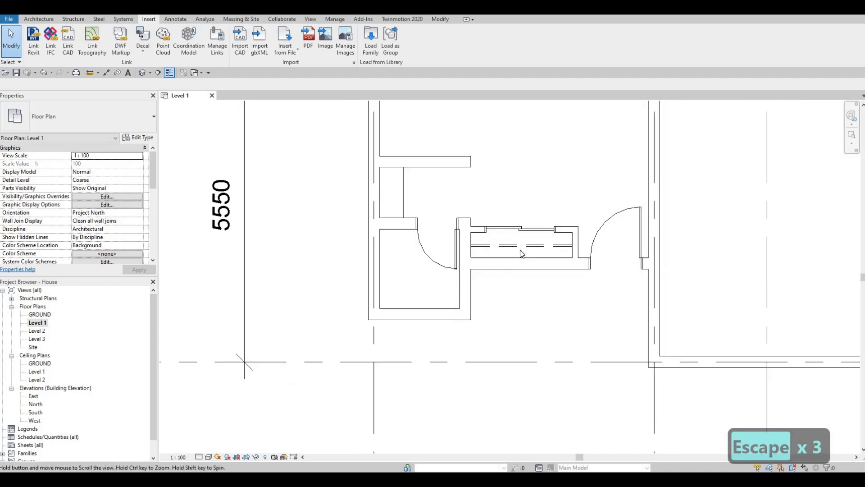
middle_drag(549, 239, 541, 222)
middle_drag(522, 262, 543, 220)
scroll(545, 222, up, 2)
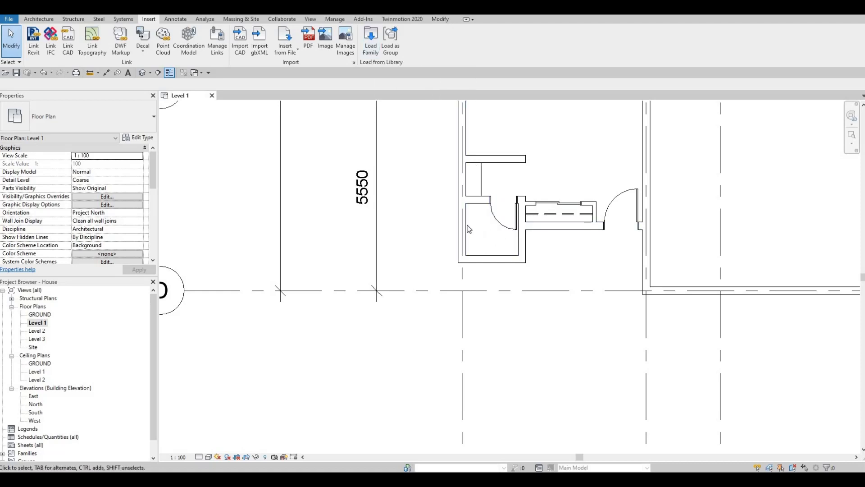
scroll(469, 229, up, 3)
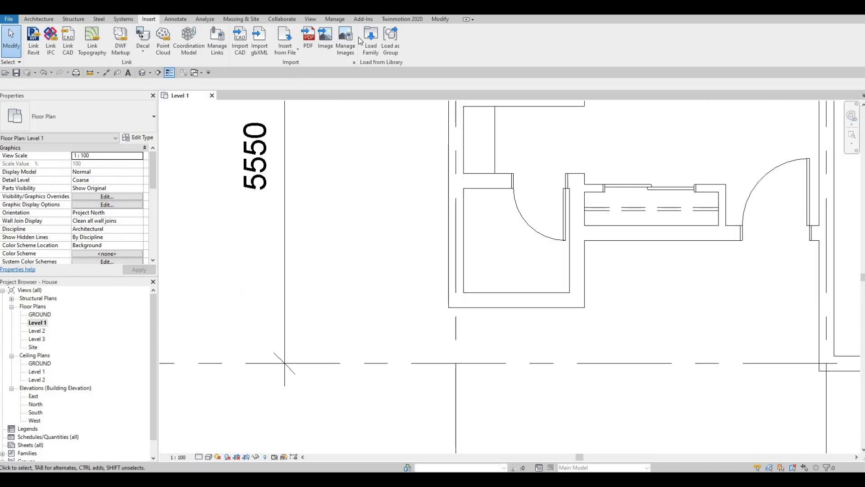
click(371, 39)
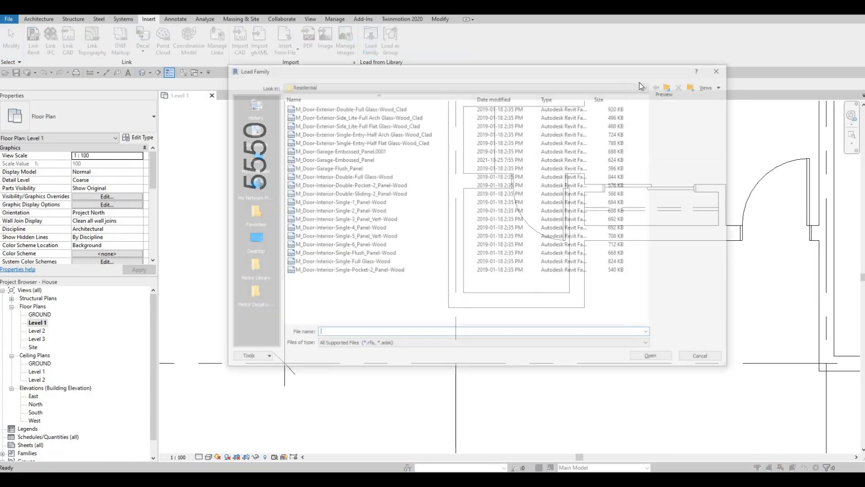
click(671, 86)
click(671, 86)
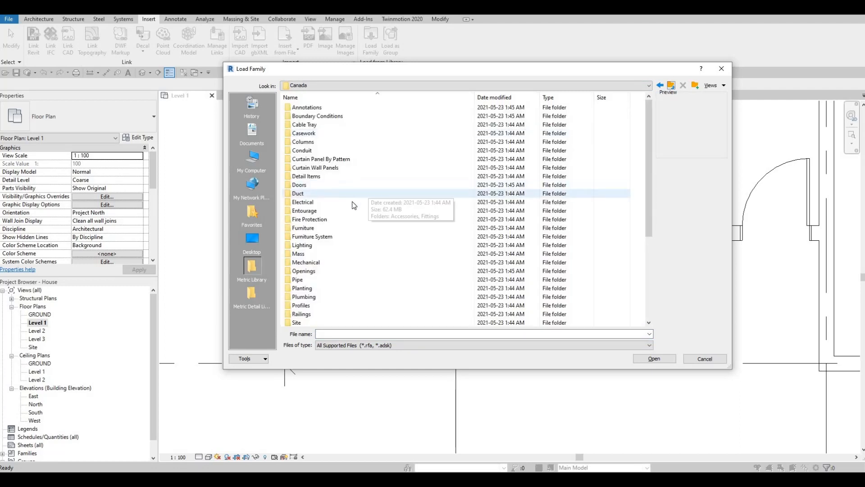
scroll(337, 220, down, 1)
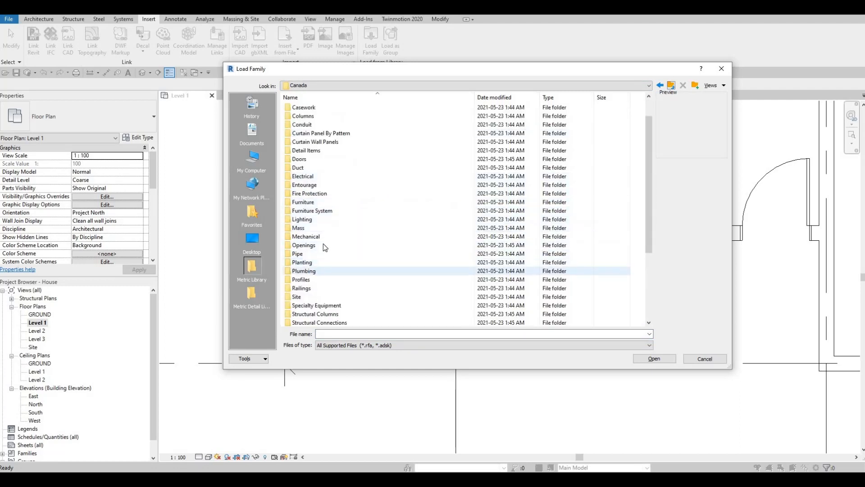
double_click(304, 271)
double_click(316, 107)
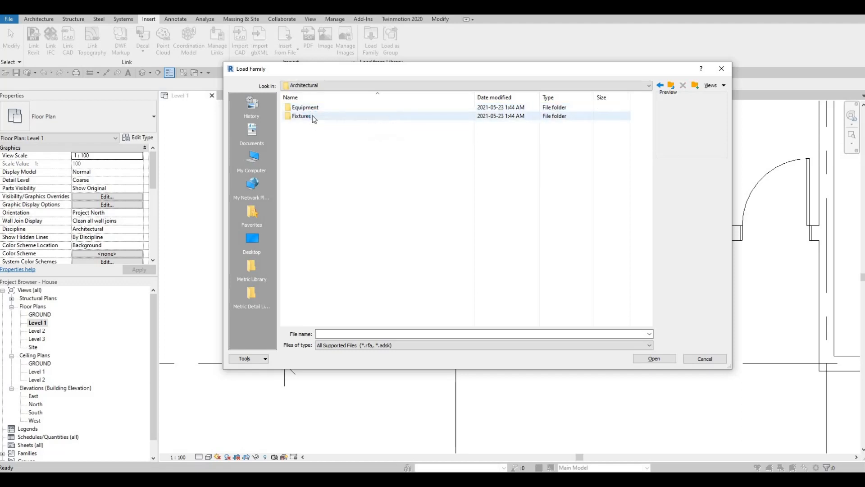
double_click(312, 115)
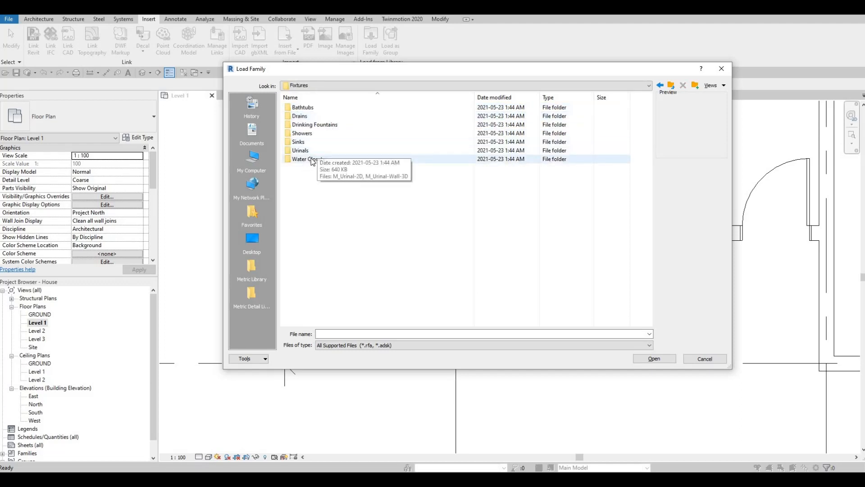
double_click(320, 160)
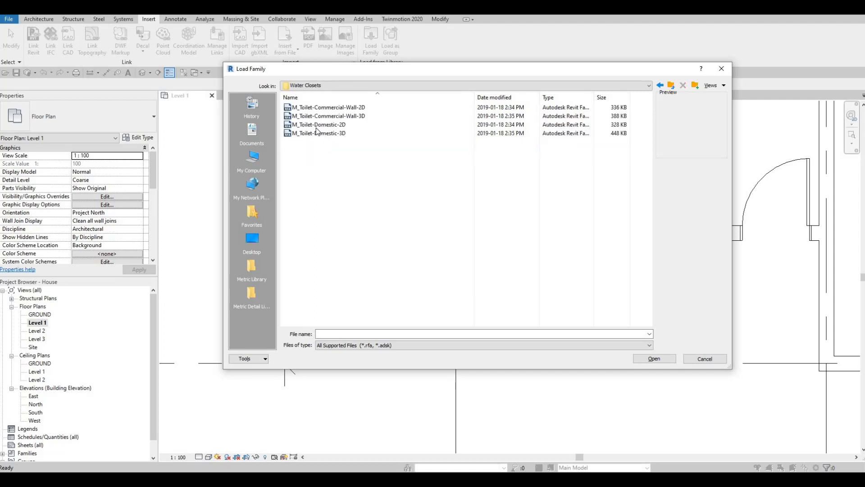
click(317, 127)
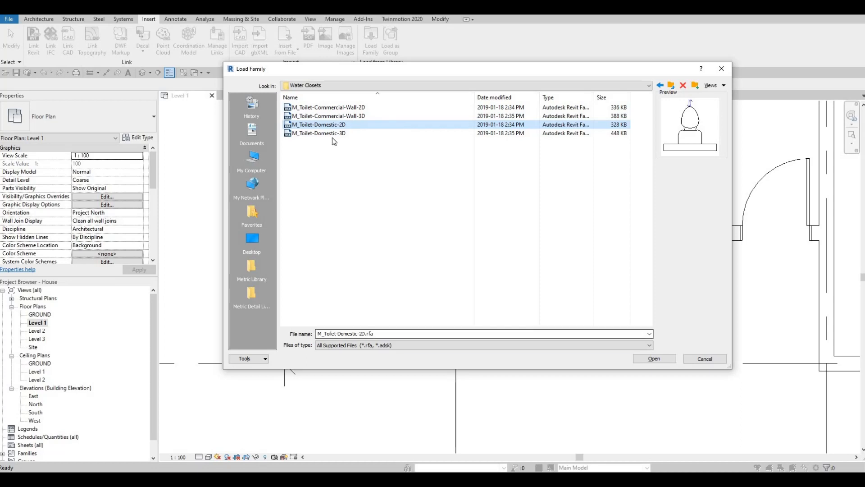
click(654, 358)
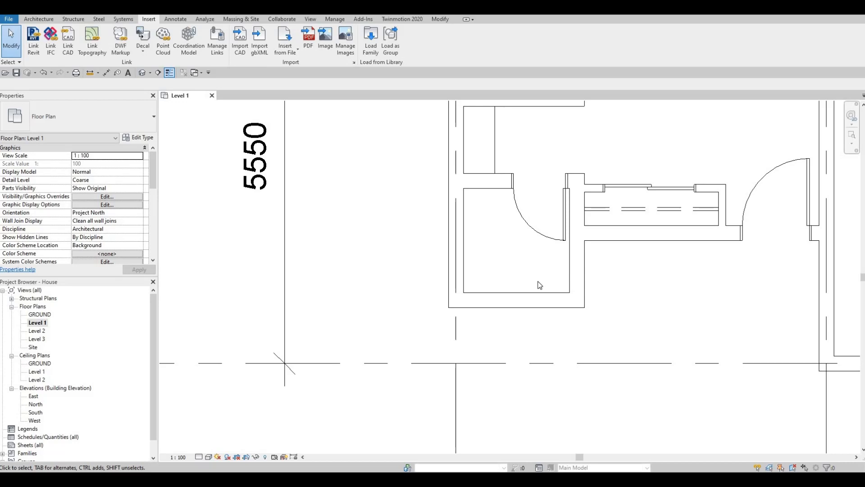
Place the toilet on the small washroom's left wall, 600 mm from the upper wall's centreline and 1000 mm from the lower wall's.
key(c)
key(m)
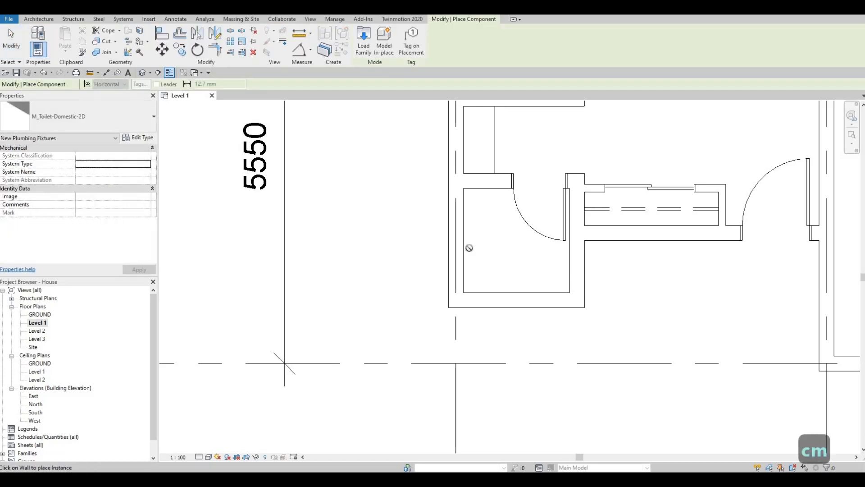
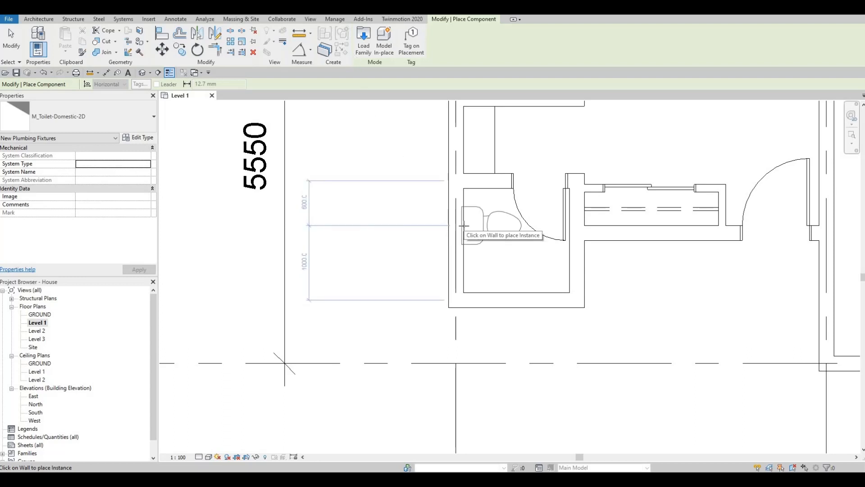
click(464, 226)
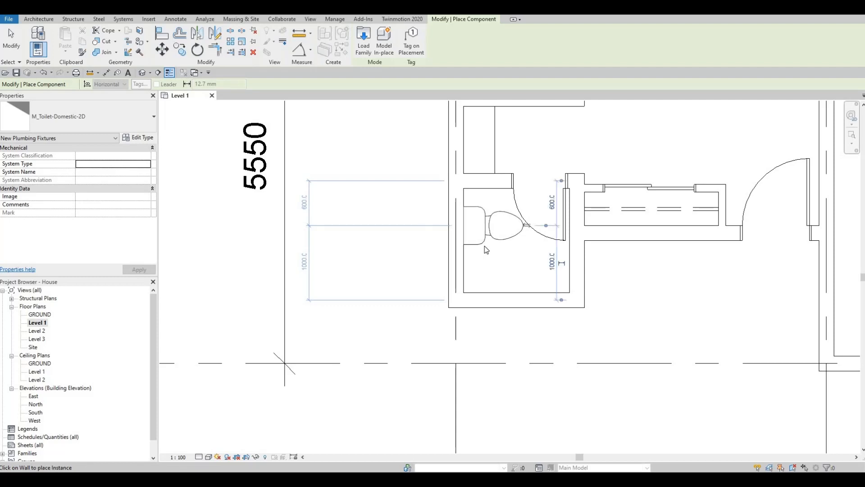
key(Escape)
key(Escape)
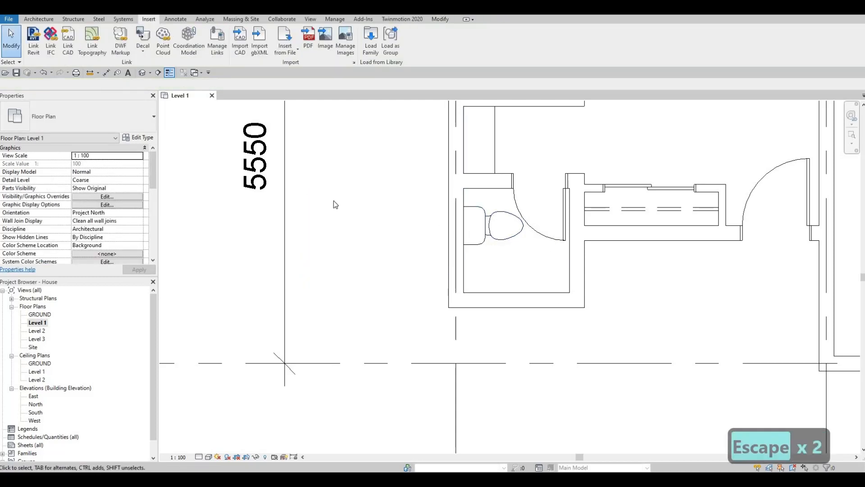
Review the component families and types available for placement, from M_Desk to the window trims, without placing any.
click(33, 19)
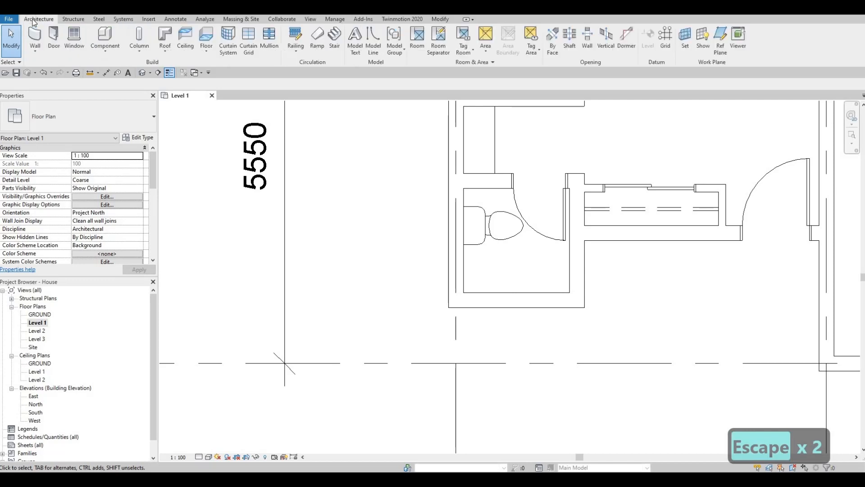
click(105, 40)
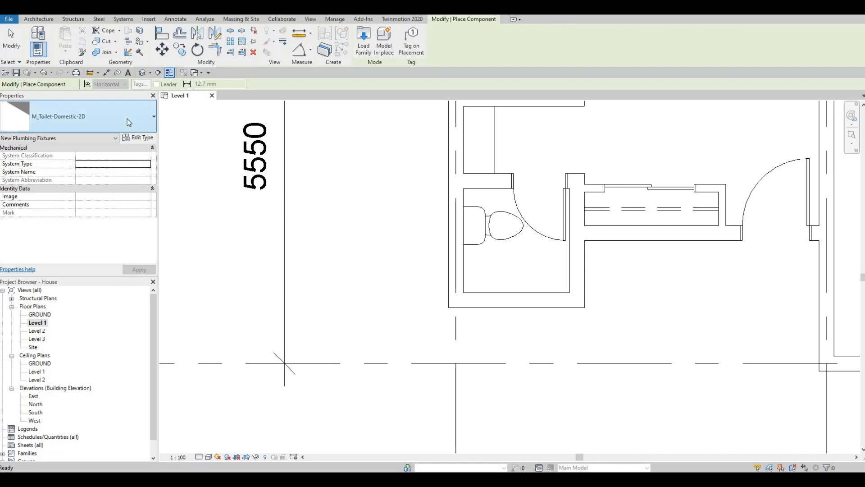
click(127, 118)
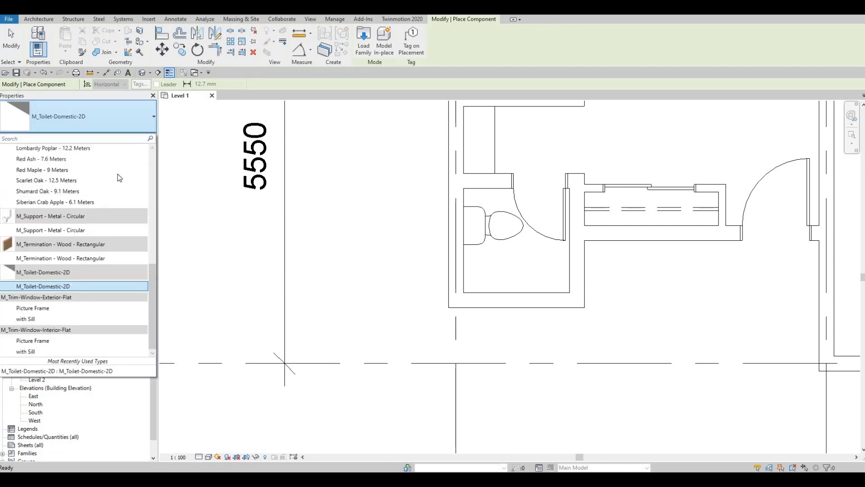
scroll(86, 246, up, 6)
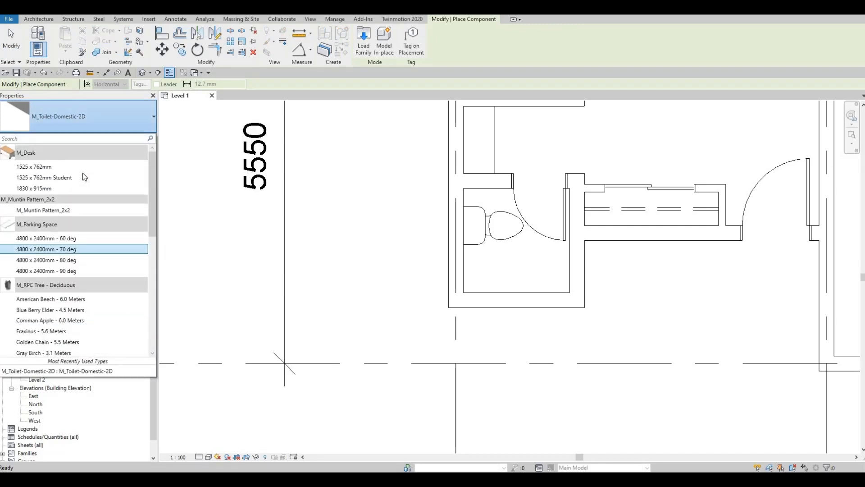
scroll(83, 173, down, 6)
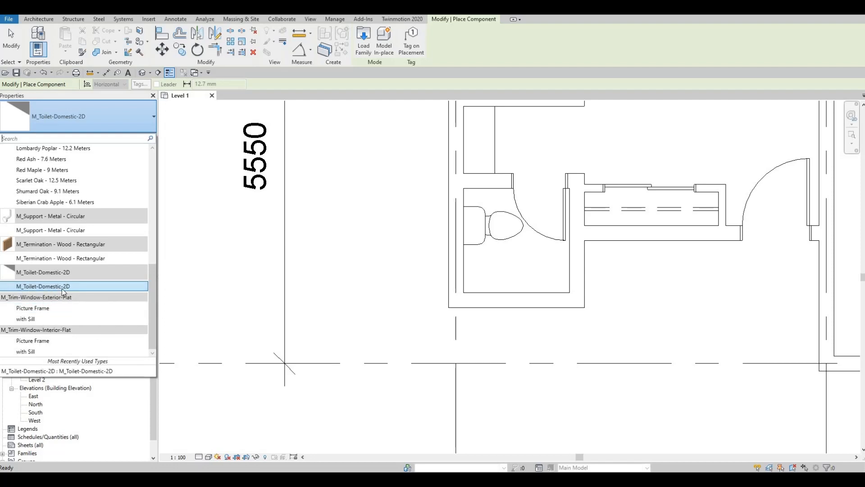
scroll(80, 247, up, 6)
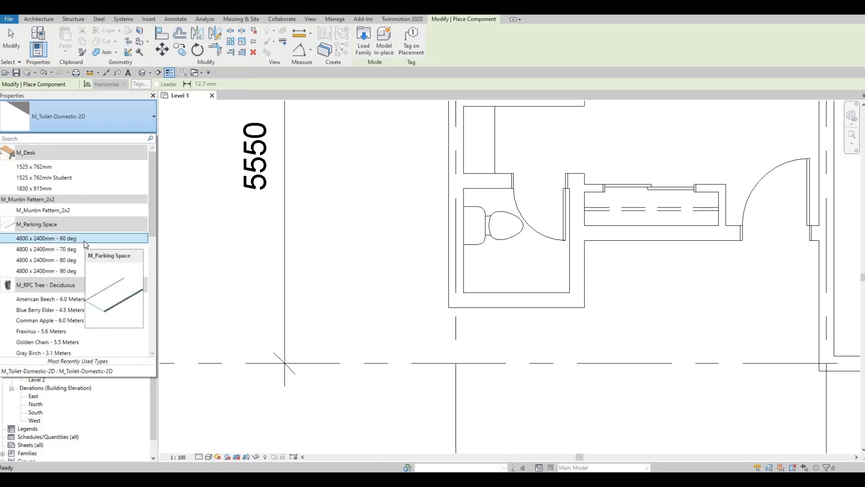
scroll(84, 239, down, 4)
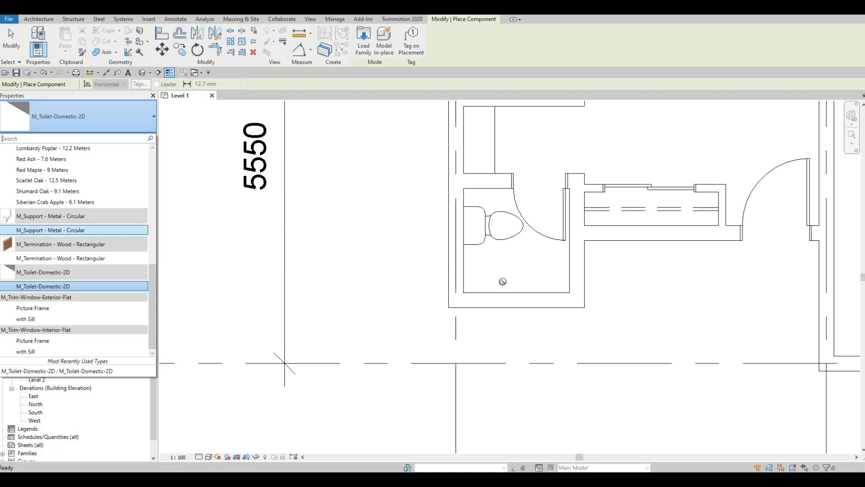
key(Escape)
key(Escape)
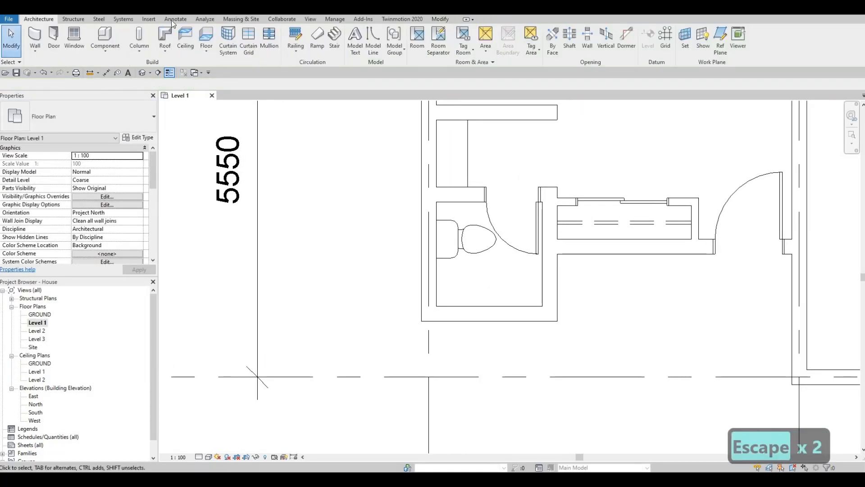
Load the M_Sink Vanity-Round family from the Sinks folder of the plumbing fixtures library.
click(148, 19)
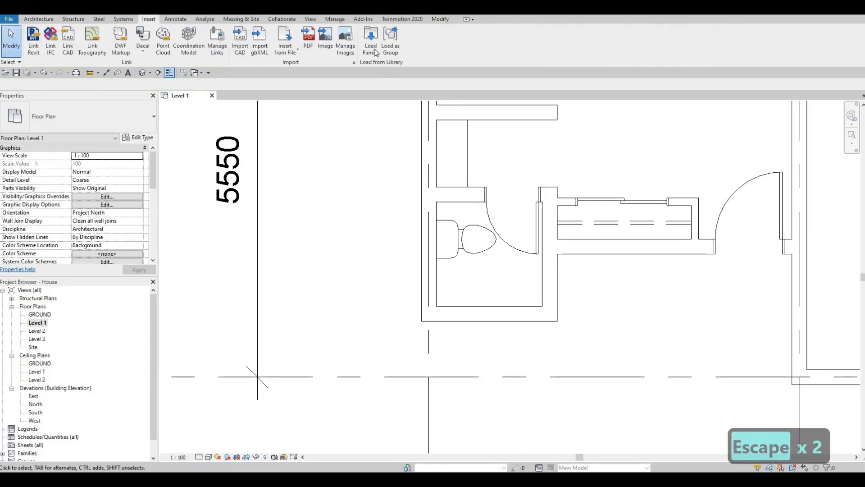
click(373, 45)
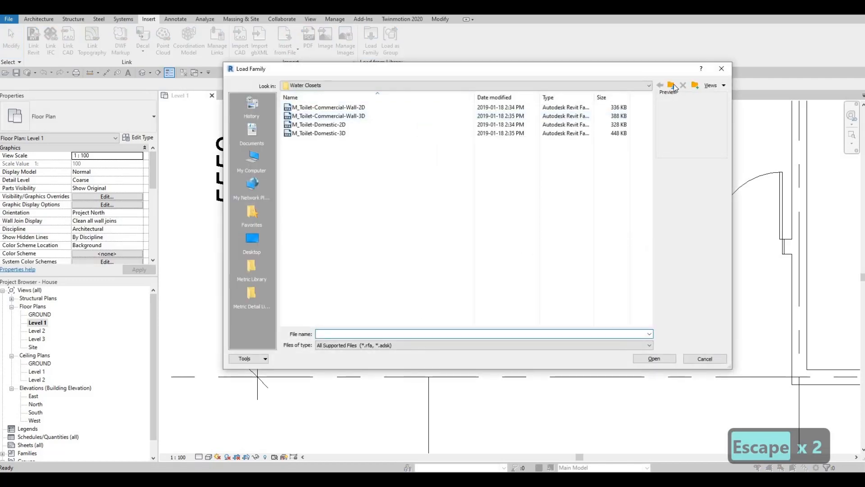
click(672, 85)
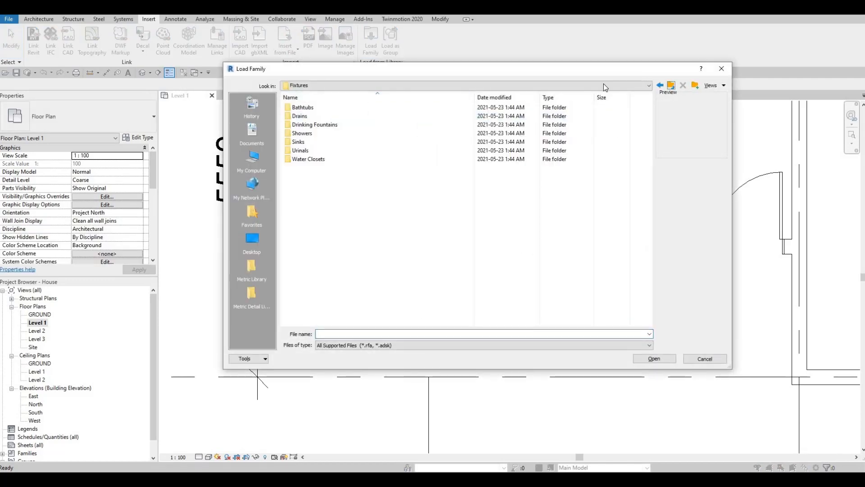
double_click(295, 142)
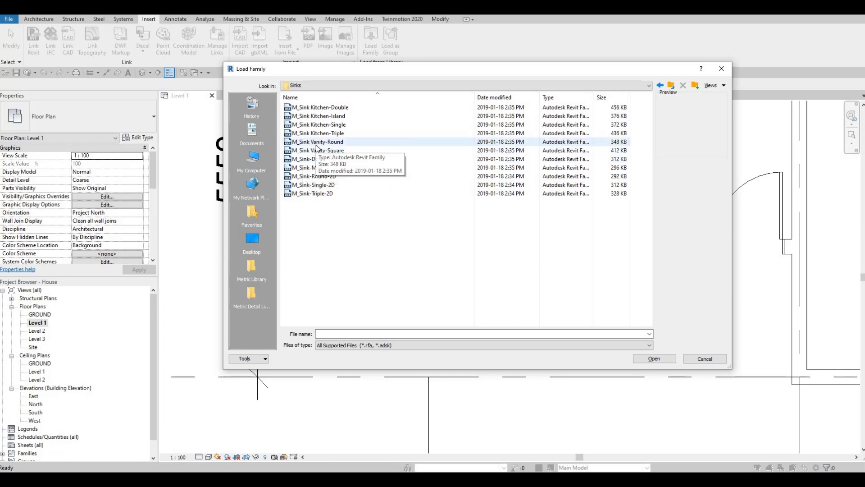
click(318, 142)
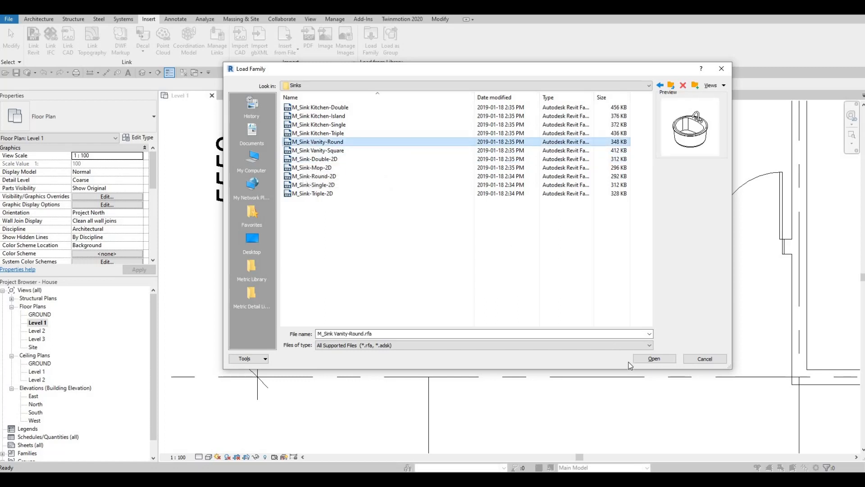
click(654, 359)
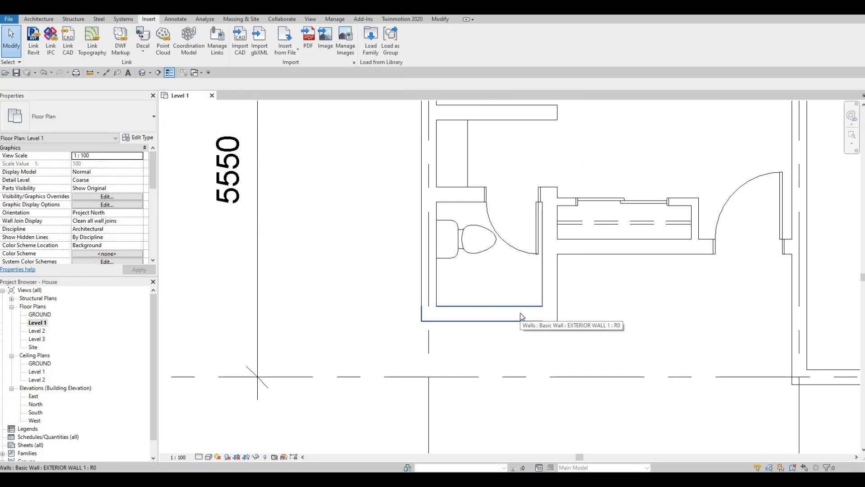
Place a 482 x 482mm round vanity sink, rotated 180 degrees so its faucet faces the lower wall, near the washroom's lower-right corner.
key(c)
key(m)
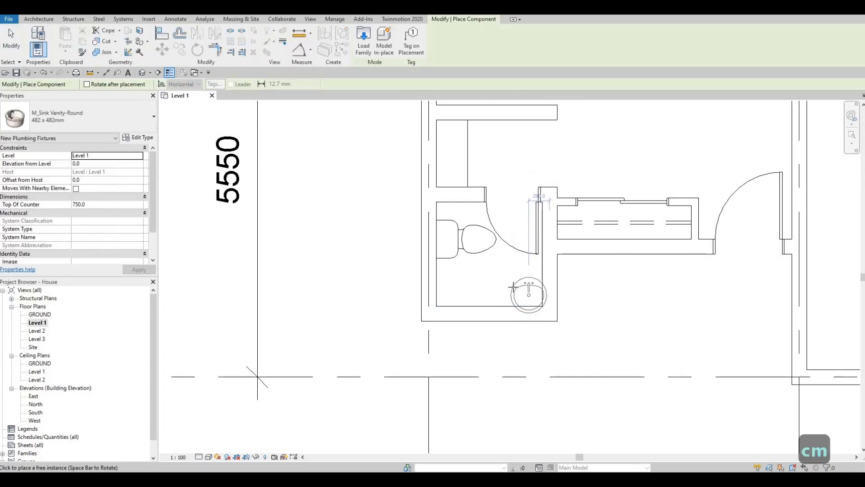
scroll(514, 287, up, 1)
key(space)
key(space)
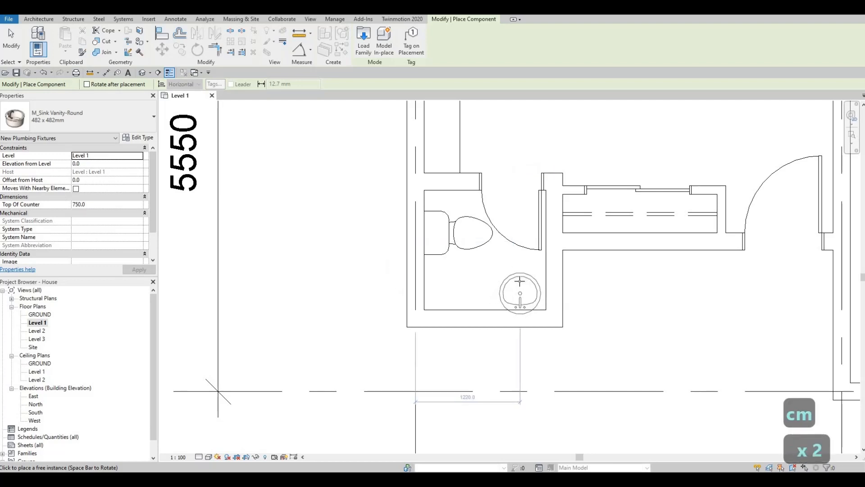
scroll(520, 281, up, 2)
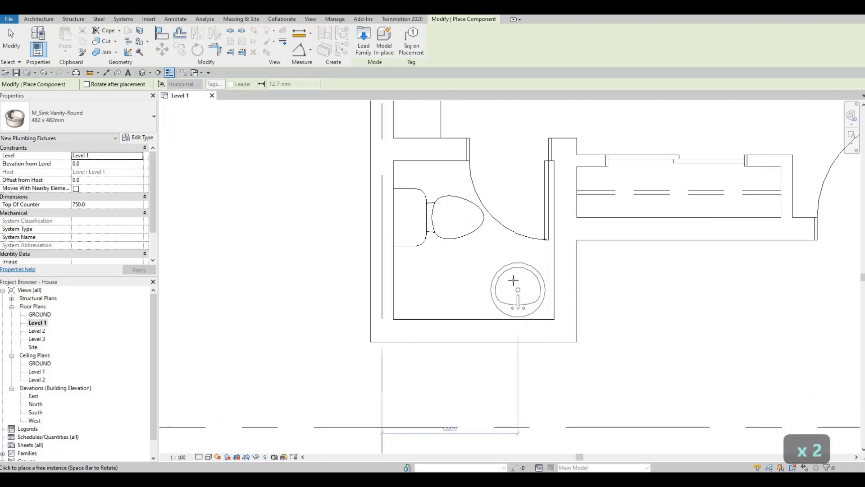
click(510, 281)
key(Escape)
key(Escape)
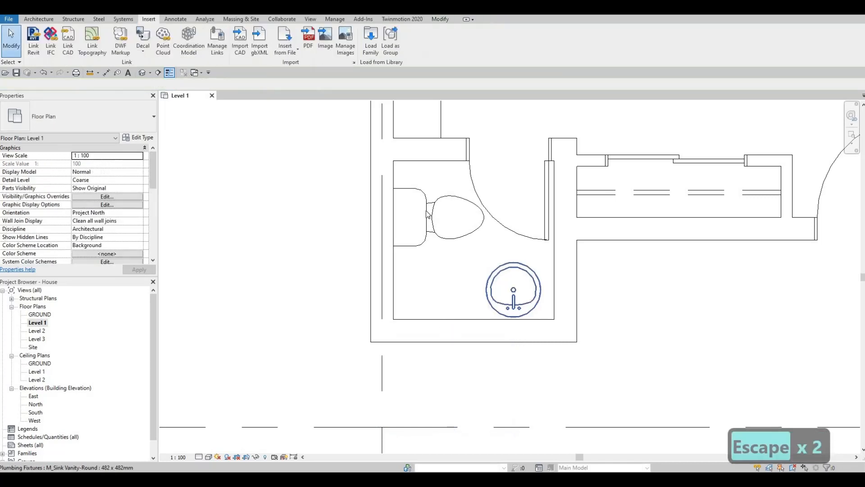
key(Escape)
Nudge the toilet up along its wall to 585 mm from the upper wall's centreline.
click(425, 205)
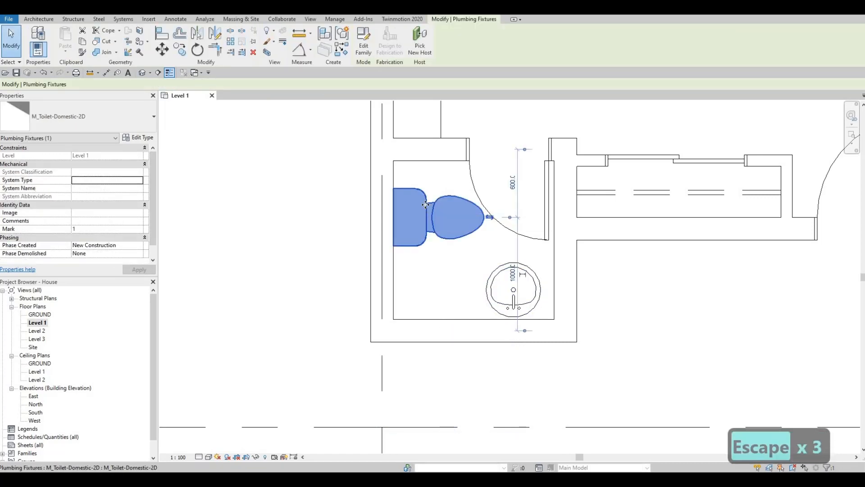
key(Up)
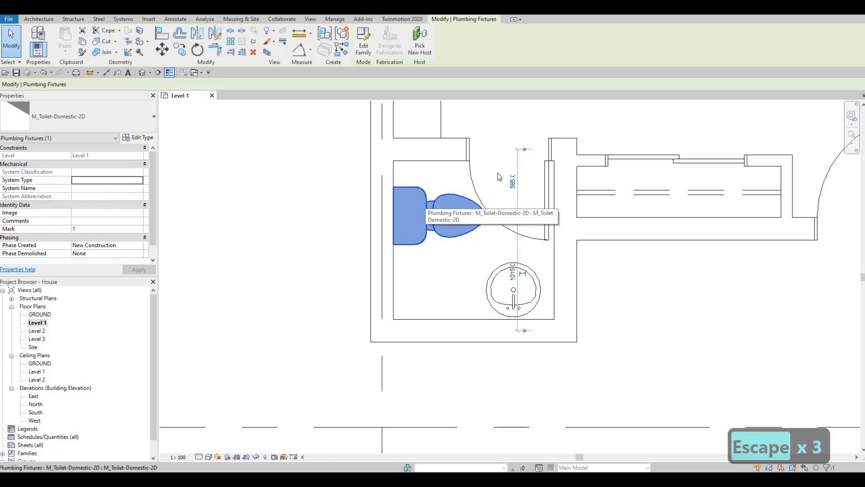
Nudge the washroom door closer to the right wall, to 470 mm from that wall's centreline.
key(Escape)
click(548, 168)
scroll(548, 165, up, 2)
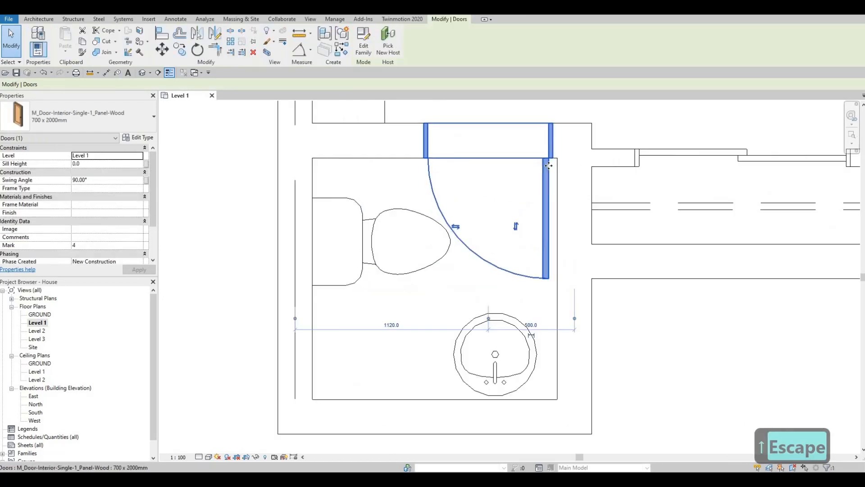
key(Right)
key(Right)
key(Right)
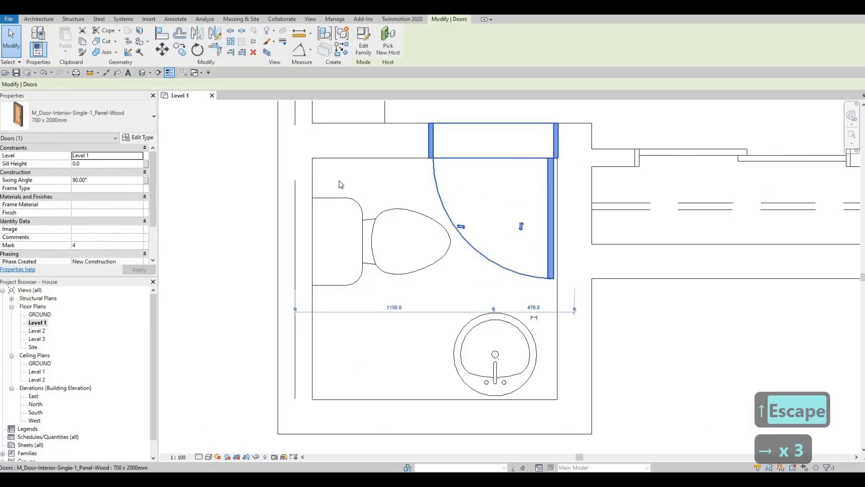
key(Escape)
Nudge the washroom toilet further up along its wall, clear of the space beside the sink.
click(359, 211)
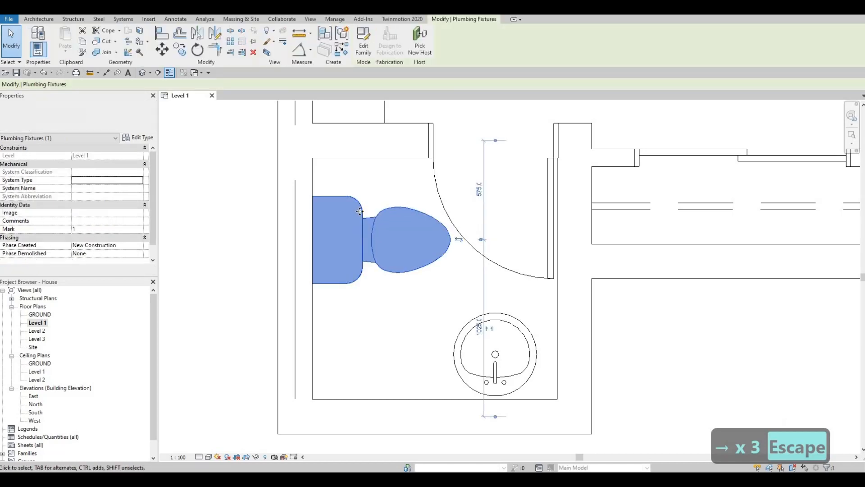
key(Up)
key(Up)
key(Up)
key(Escape)
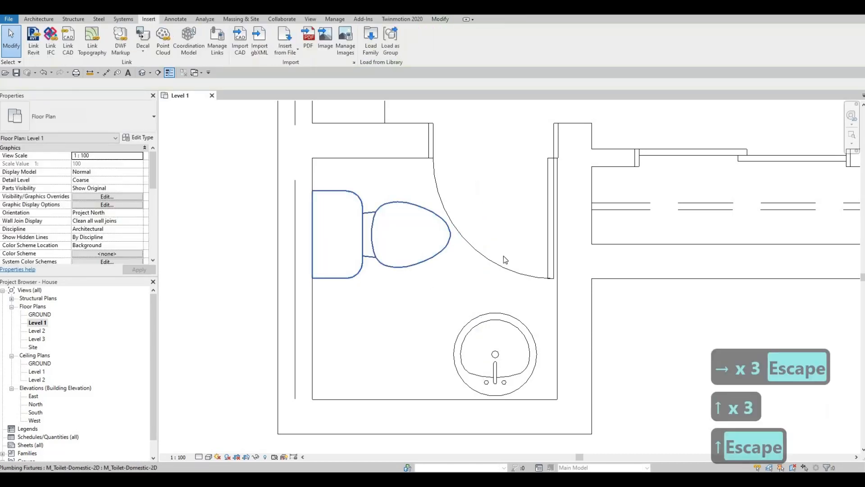
Draw a 1420 mm horizontal thin detail line across the washroom between its side walls, matching the existing shelf line's style.
scroll(504, 256, down, 5)
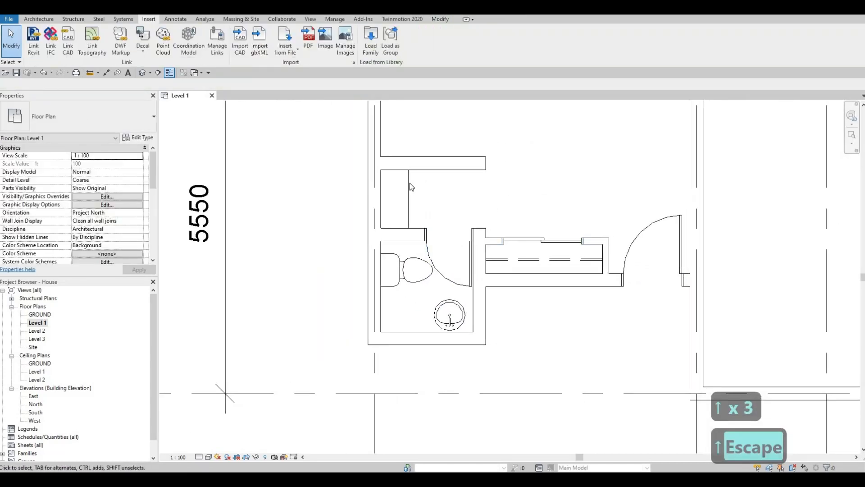
click(409, 186)
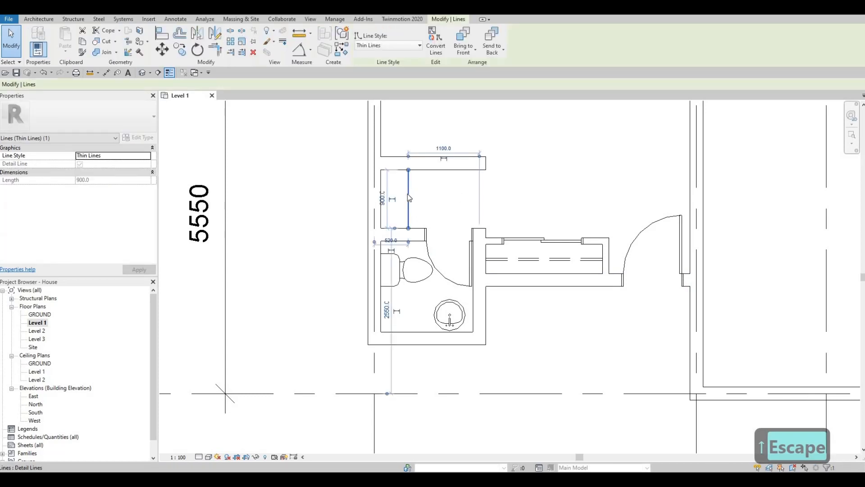
key(c)
key(s)
scroll(318, 299, up, 5)
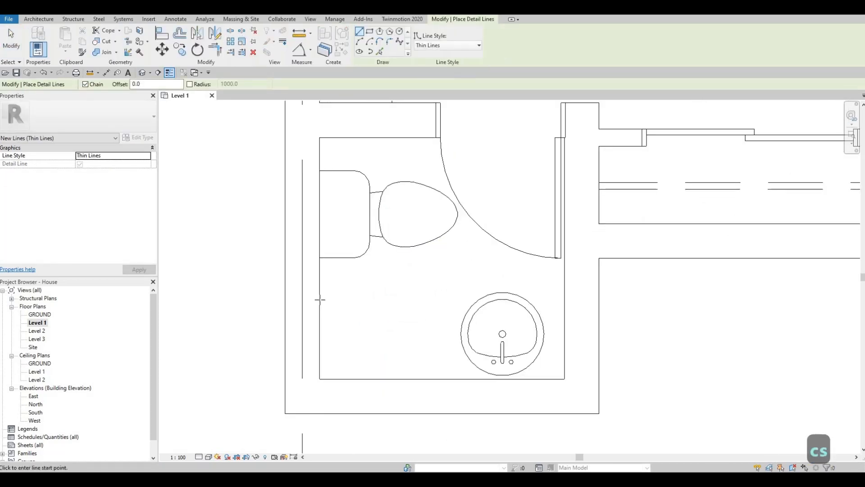
click(320, 299)
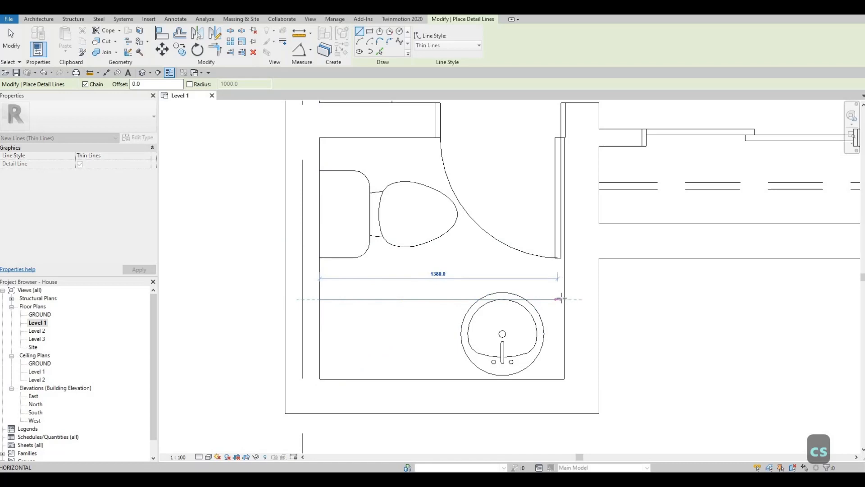
click(564, 300)
key(Escape)
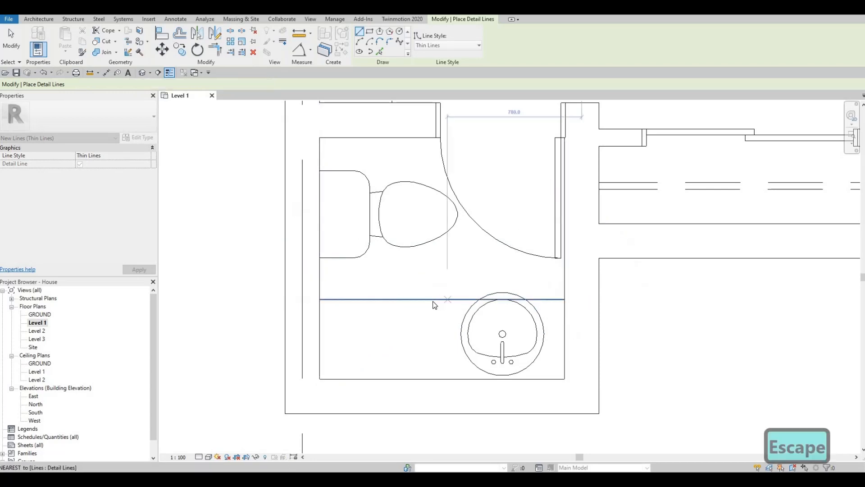
key(Escape)
Nudge the new washroom detail line upward so it lies above the round sink as the counter edge.
click(433, 299)
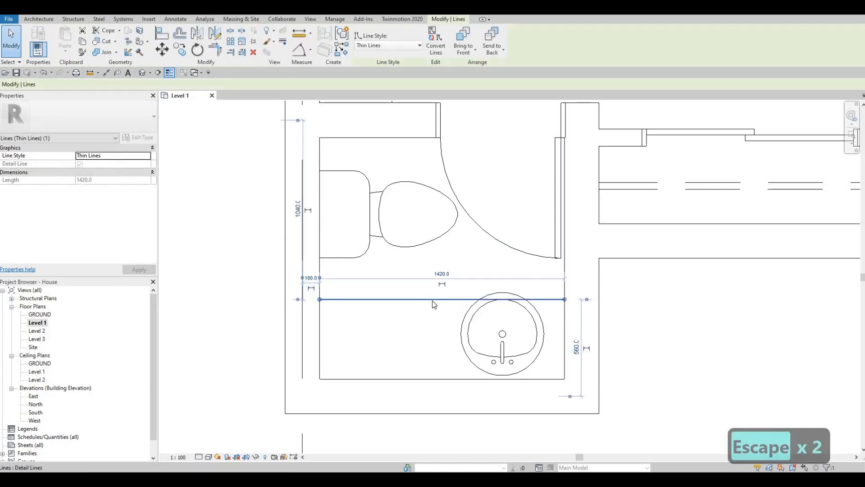
key(Up)
key(Up)
key(Up)
key(Up)
key(Up)
key(Up)
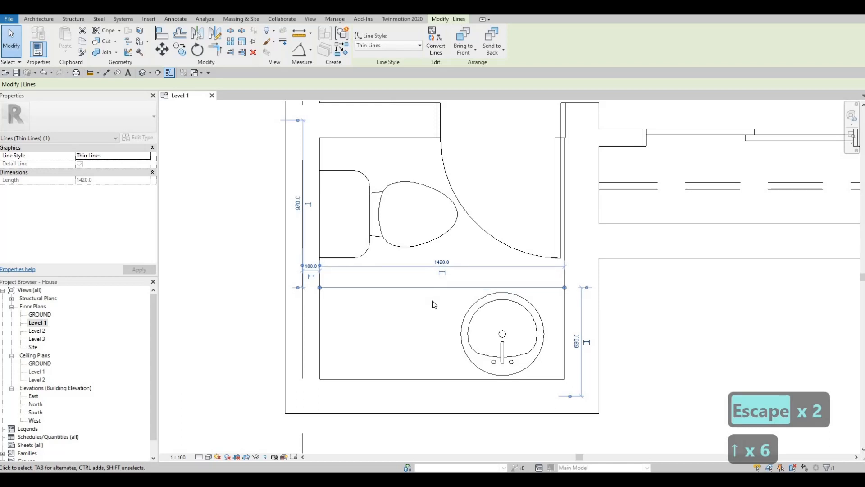
key(Up)
key(Up)
key(Escape)
key(Escape)
Examine the Level 1 plan from the washroom across to the small room with two facing door swings beside the closet.
scroll(431, 300, down, 3)
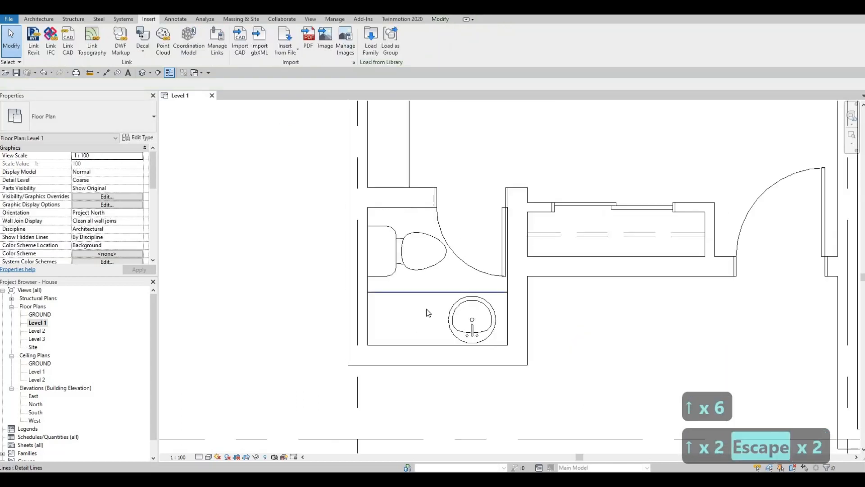
middle_drag(426, 309, 408, 338)
scroll(475, 253, down, 1)
middle_drag(475, 253, 436, 319)
scroll(437, 319, down, 1)
middle_drag(485, 253, 366, 259)
scroll(366, 258, down, 2)
middle_drag(605, 155, 562, 343)
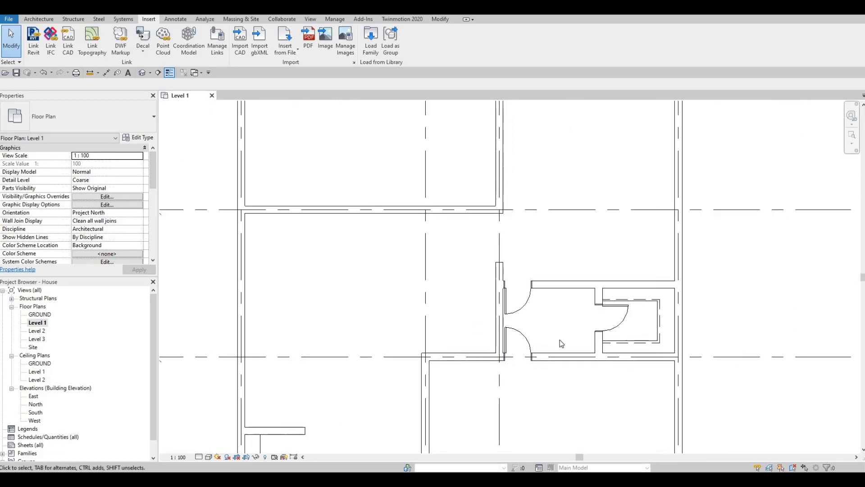
scroll(562, 344, up, 1)
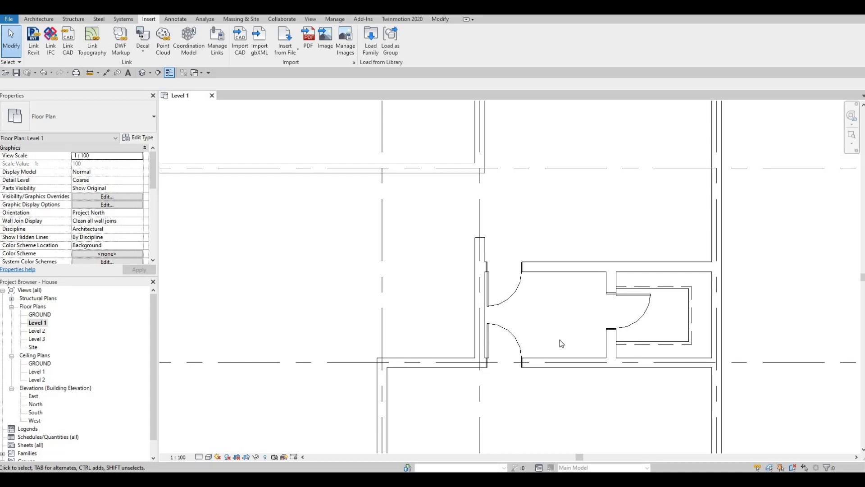
Load the M_Washer_Dryer_Combo family from the Mid-Range folder of the domestic specialty equipment library.
click(371, 47)
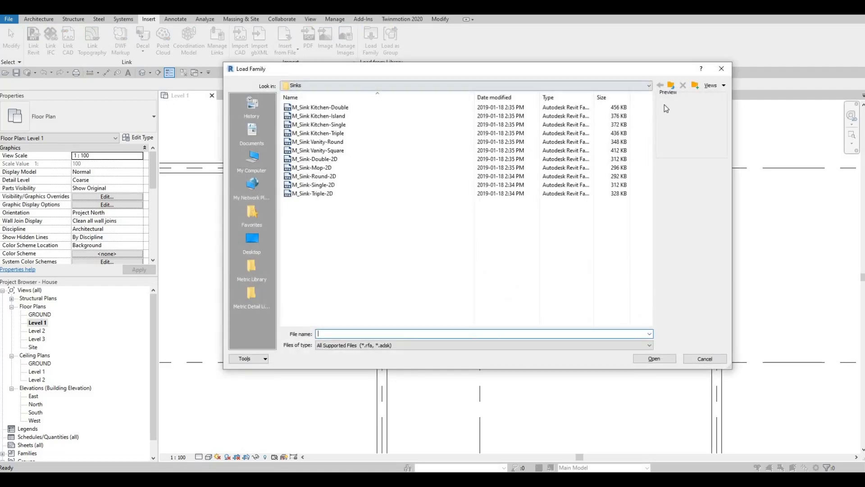
click(672, 87)
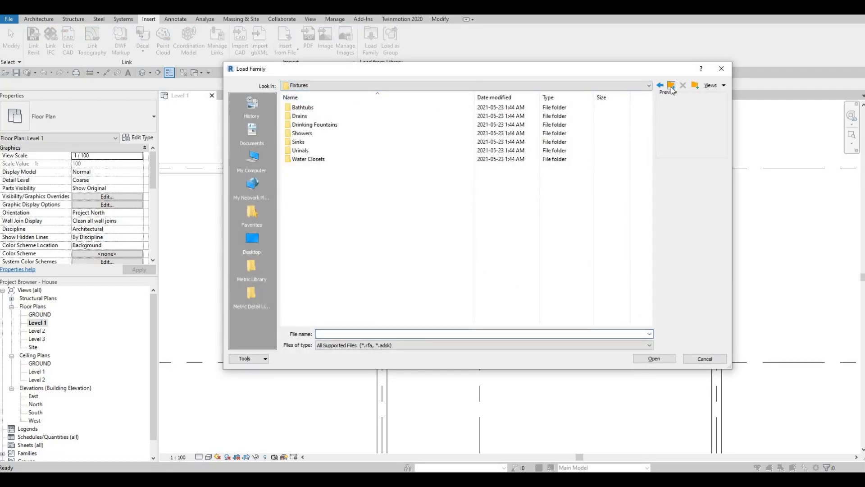
click(672, 86)
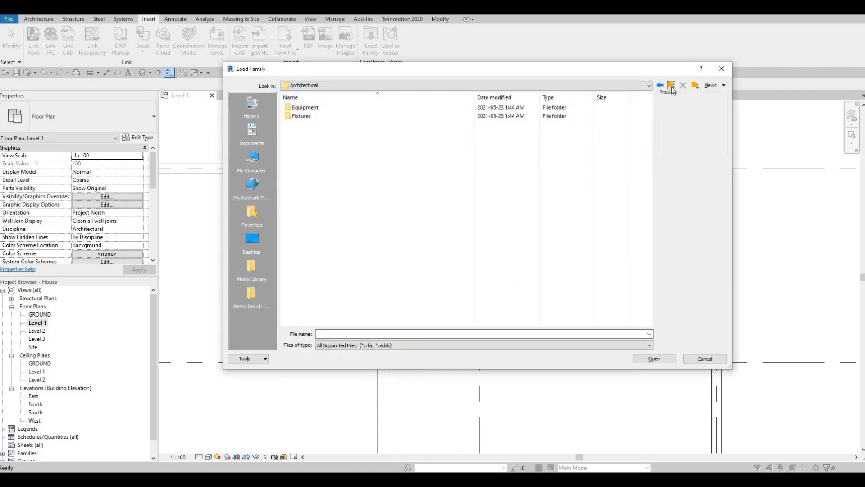
key(BackSpace)
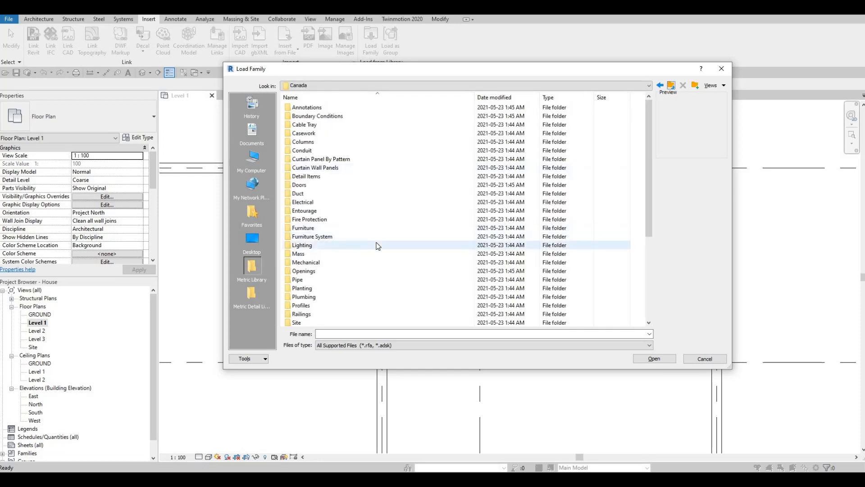
scroll(345, 256, down, 4)
double_click(345, 252)
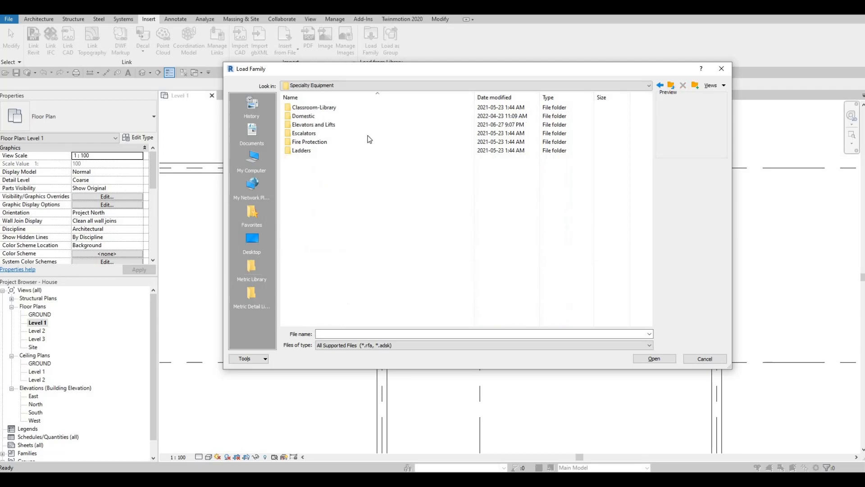
double_click(319, 116)
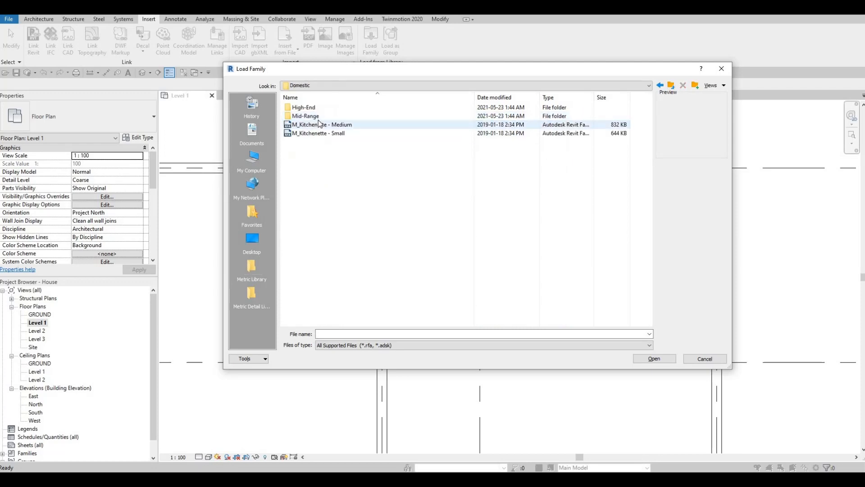
double_click(320, 116)
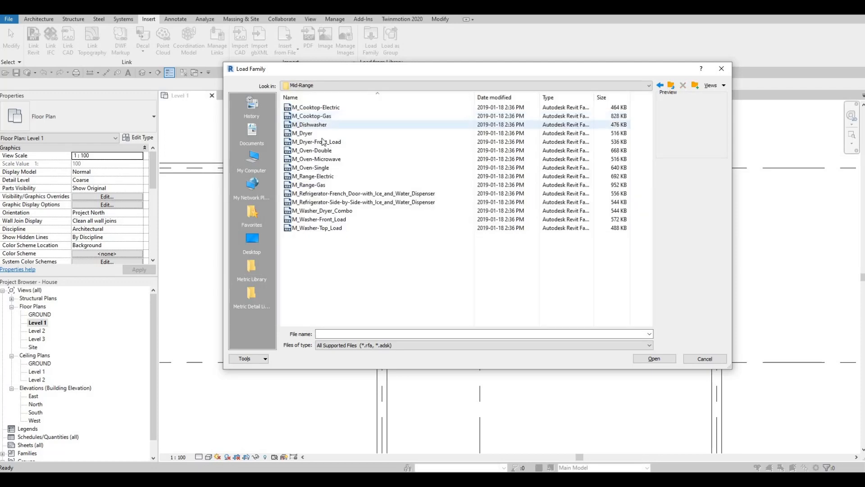
click(317, 134)
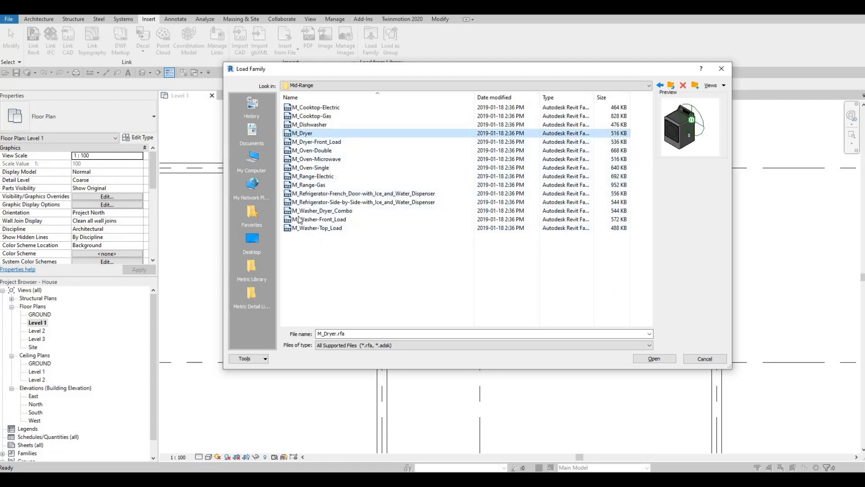
click(318, 211)
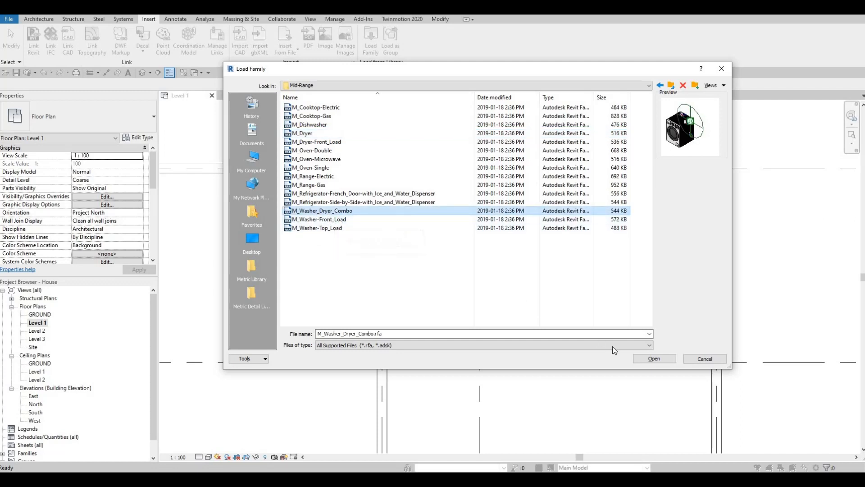
click(652, 361)
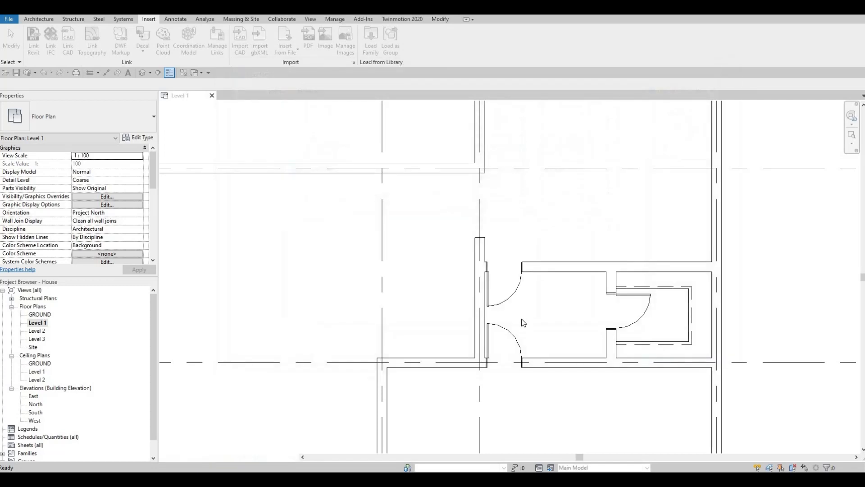
Place a 600mm washer-dryer combo, rotated 180 degrees with its back against the lower wall, near the small room's lower-right corner.
key(c)
key(m)
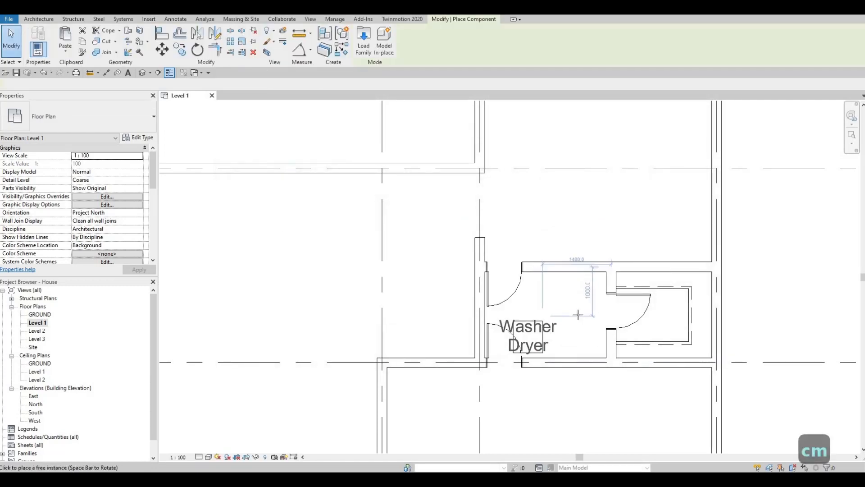
key(space)
key(space)
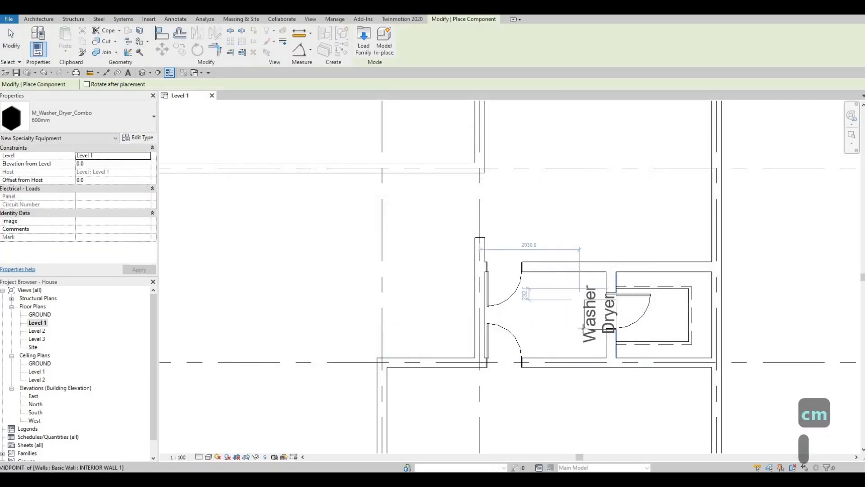
scroll(586, 336, up, 3)
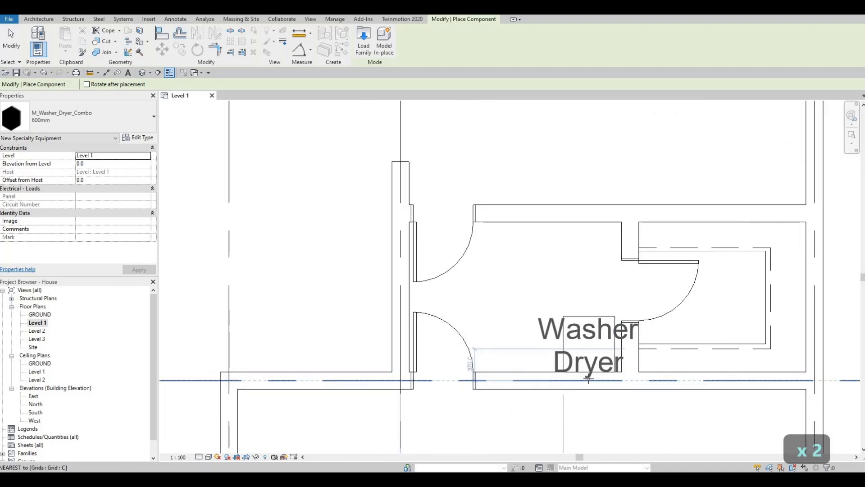
click(588, 377)
key(Escape)
key(Escape)
key(Escape)
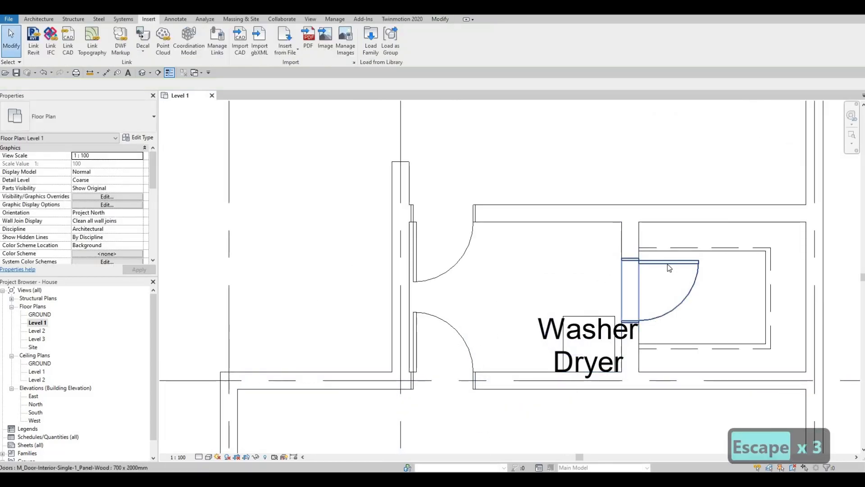
Nudge the inner closet door up along its wall, away from the washer-dryer.
click(667, 265)
key(Up)
key(Up)
key(Up)
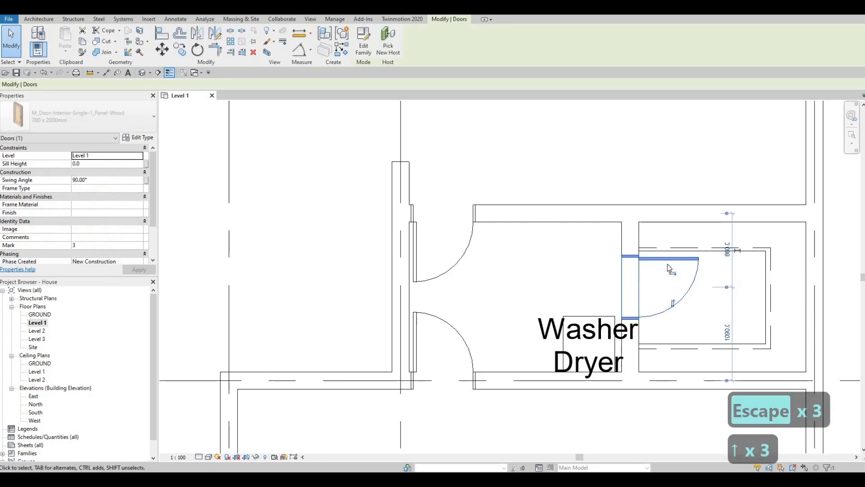
key(Up)
key(Escape)
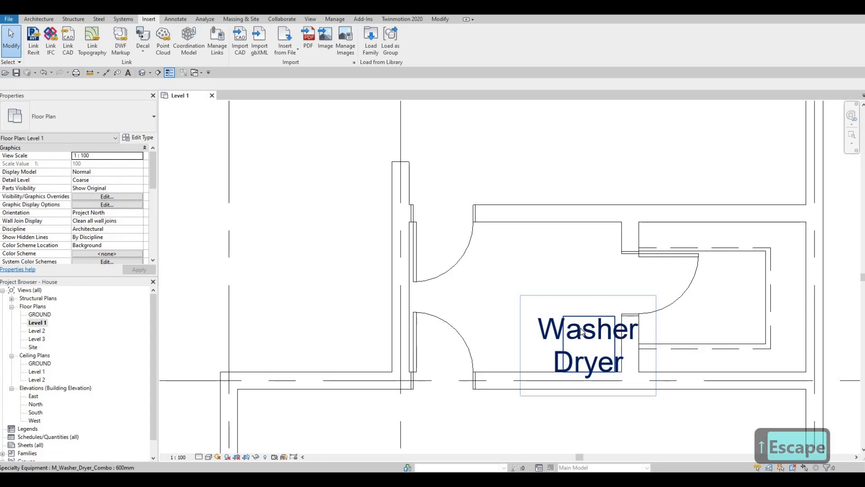
Turn off Show Label in the type properties of the 600mm washer-dryer combo.
click(583, 332)
key(F1)
key(F1)
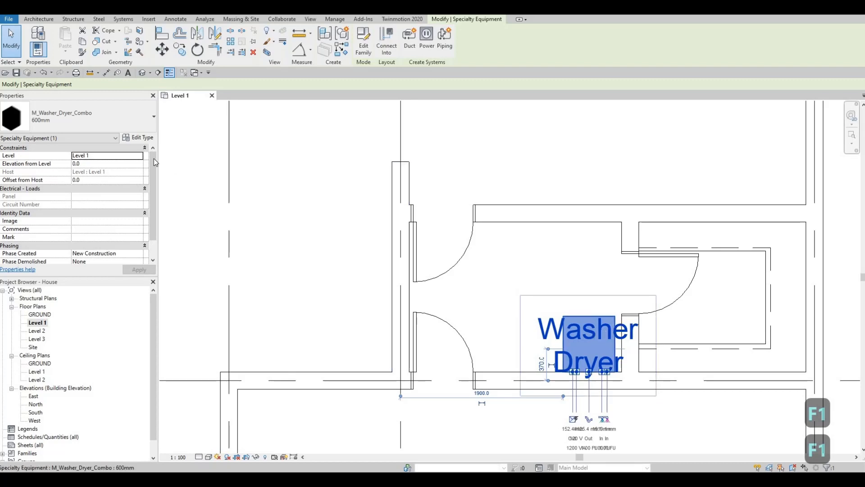
click(140, 138)
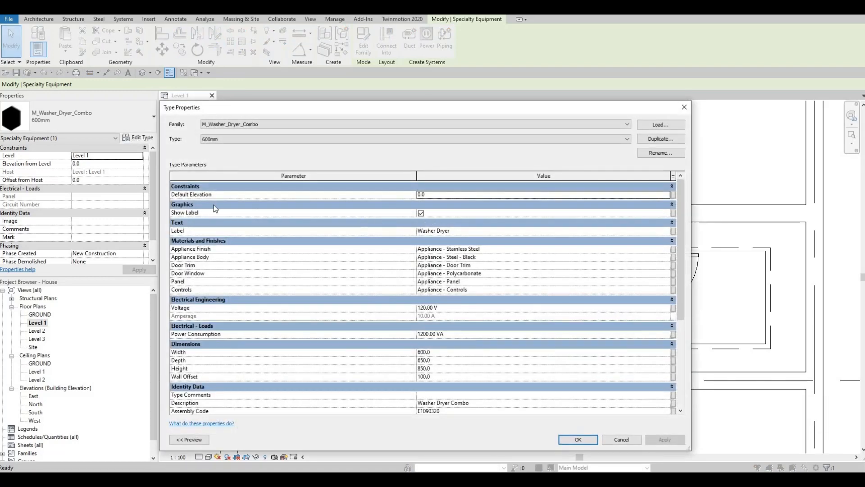
click(421, 215)
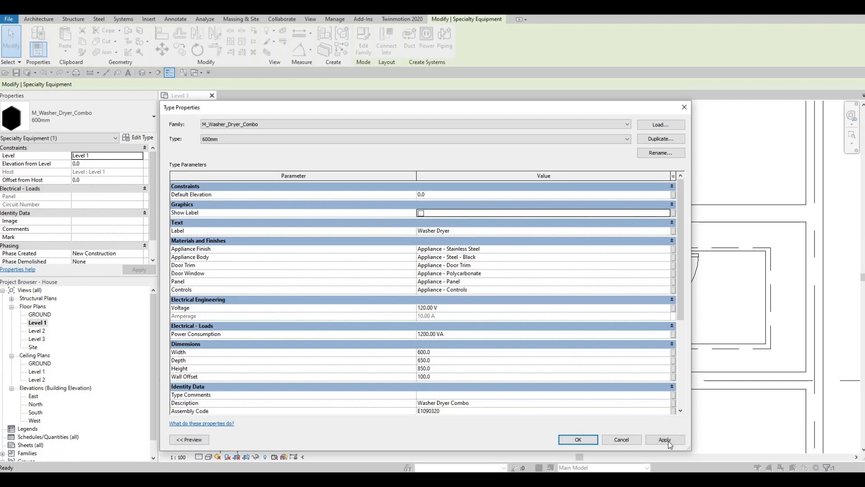
click(663, 439)
key(Return)
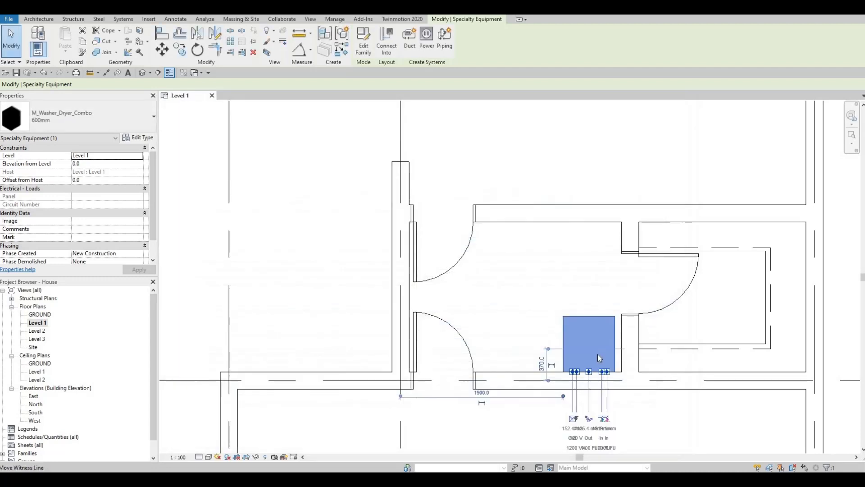
scroll(592, 356, up, 3)
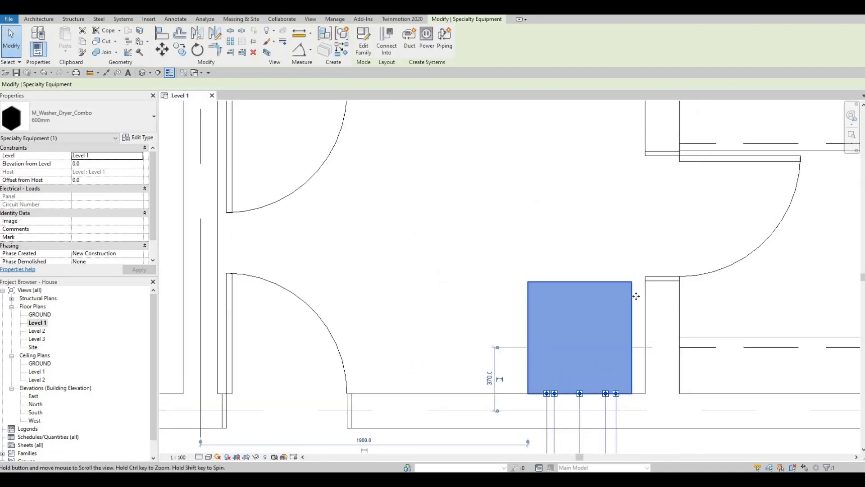
Nudge the washer-dryer combo right, closer to the partition wall beside it.
scroll(637, 312, down, 2)
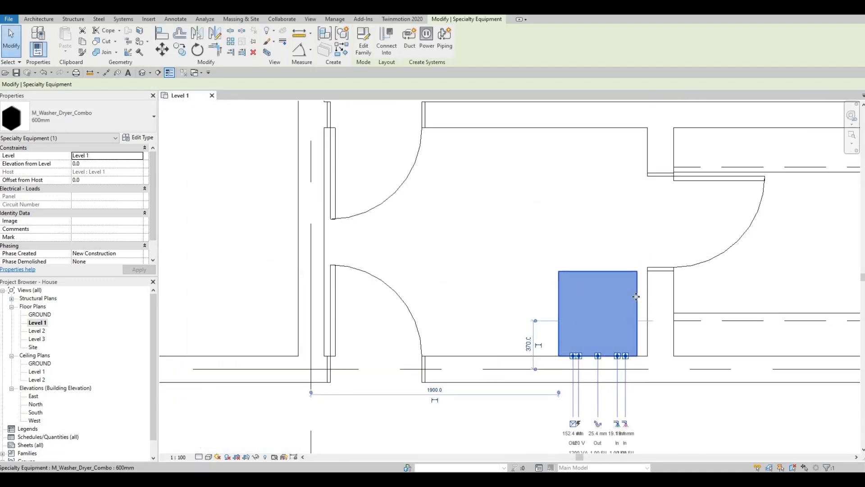
key(Right)
key(Right)
key(Right)
key(Right)
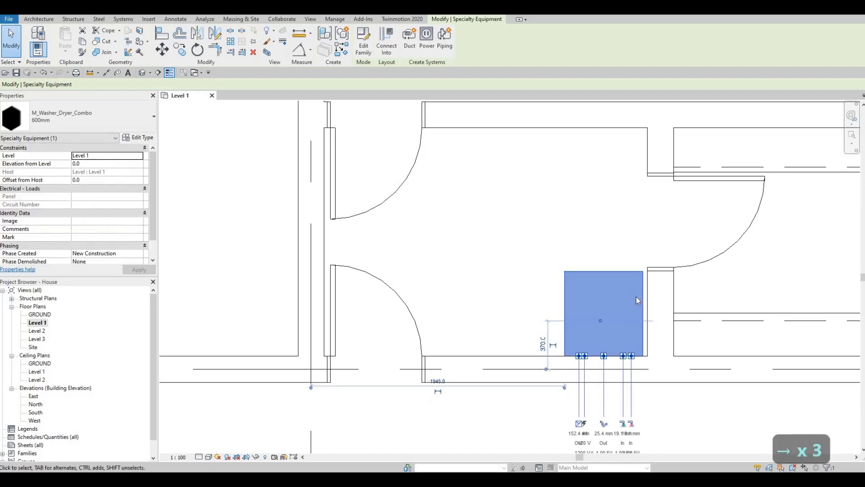
key(Escape)
Start loading a family and browse the Canada library to Plumbing, Architectural, Fixtures, Sinks.
middle_drag(604, 224, 597, 194)
scroll(597, 194, down, 2)
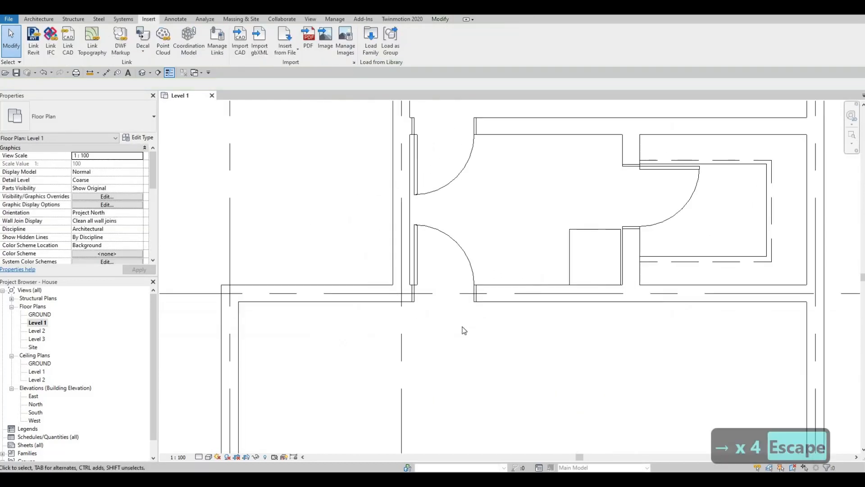
scroll(445, 274, down, 2)
middle_drag(227, 431, 458, 286)
scroll(458, 287, down, 2)
middle_drag(473, 145, 463, 168)
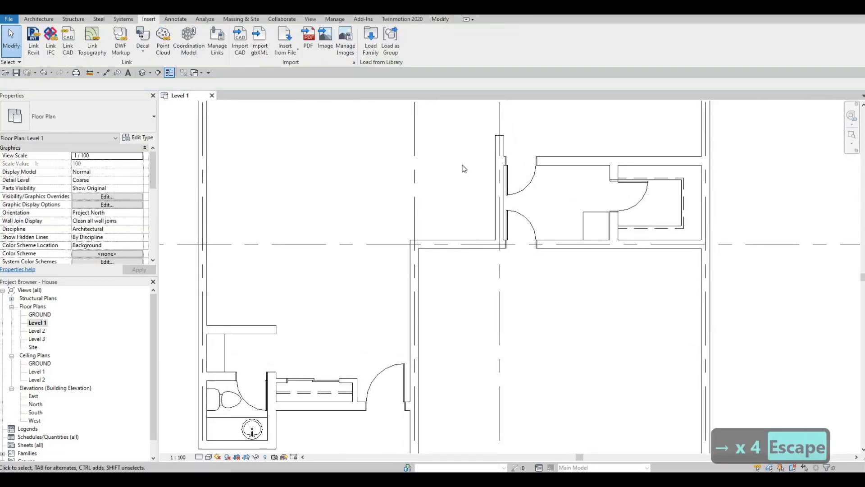
scroll(553, 203, up, 5)
click(370, 47)
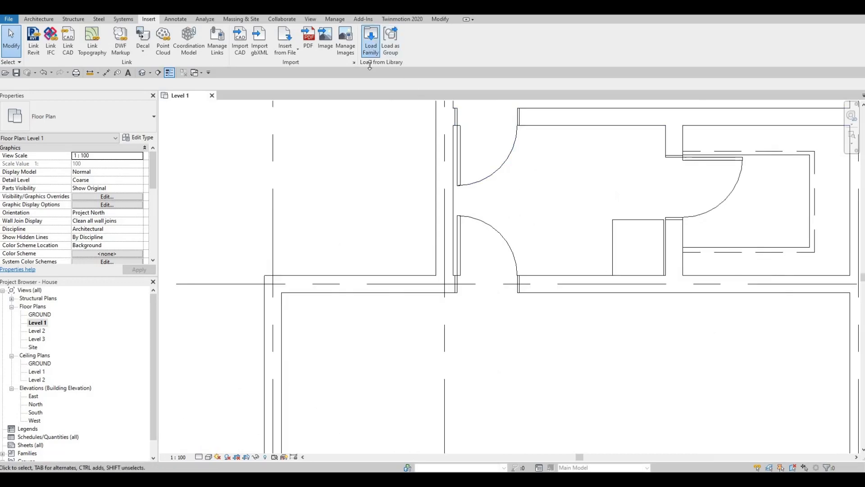
click(671, 87)
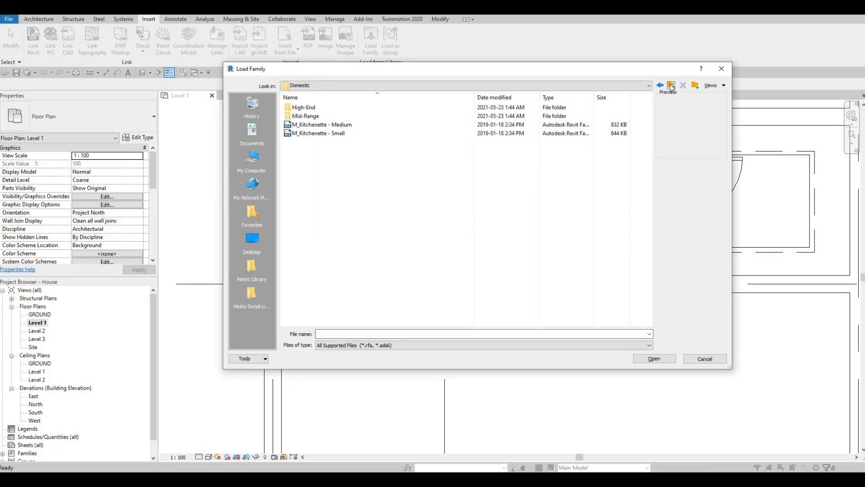
click(671, 87)
click(671, 86)
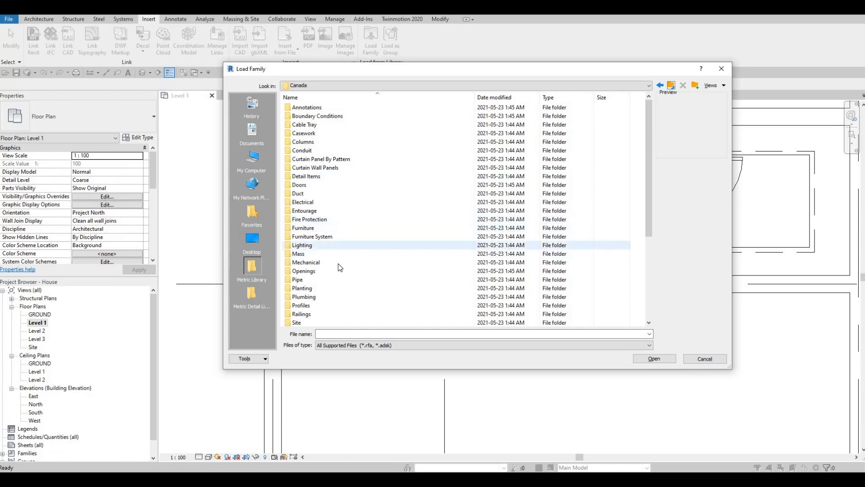
double_click(316, 297)
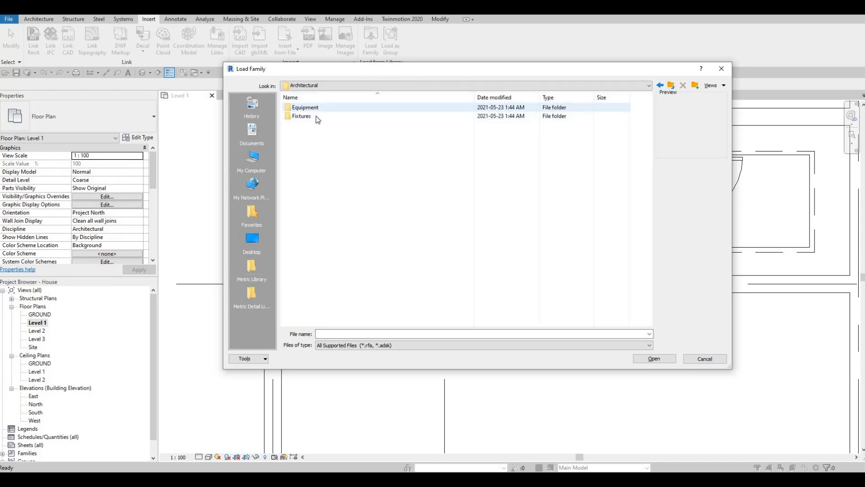
double_click(315, 116)
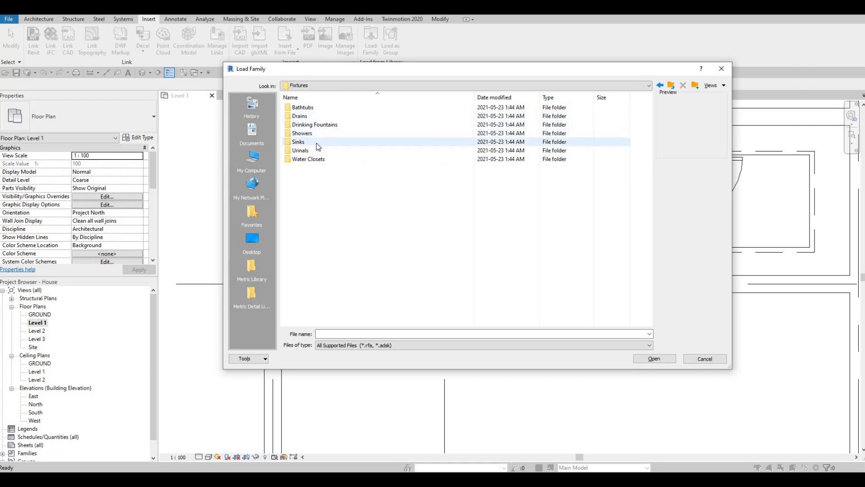
double_click(317, 143)
Preview the kitchen, vanity and 2D sink families and load M_Sink-Single-2D.
click(326, 115)
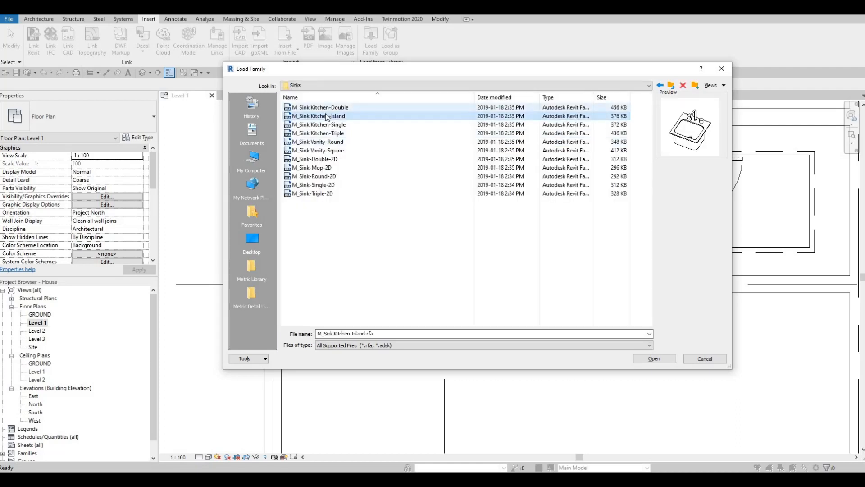
key(Up)
key(Down)
key(Down)
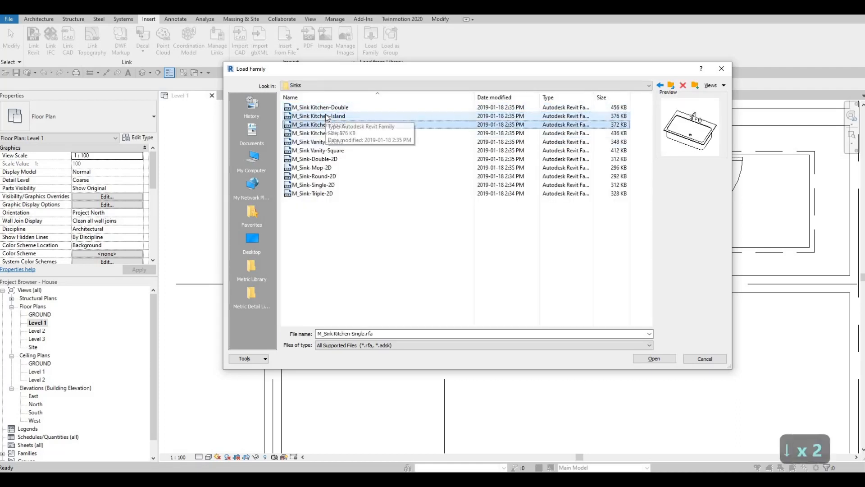
key(Down)
key(Down)
key(Down)
key(Down)
key(Down)
key(Up)
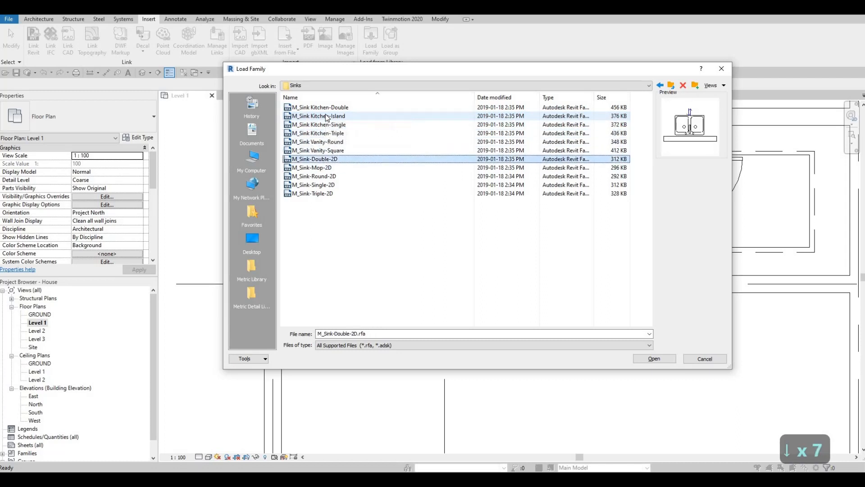
key(Down)
key(Down)
key(Down)
key(Down)
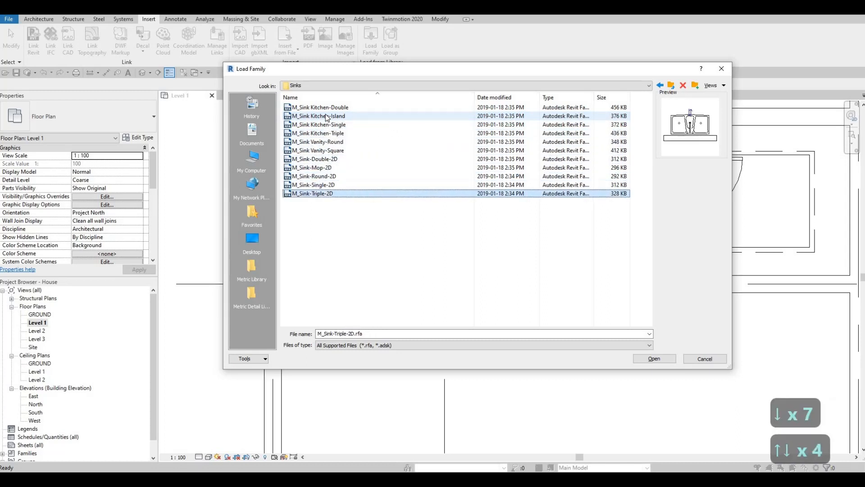
key(Up)
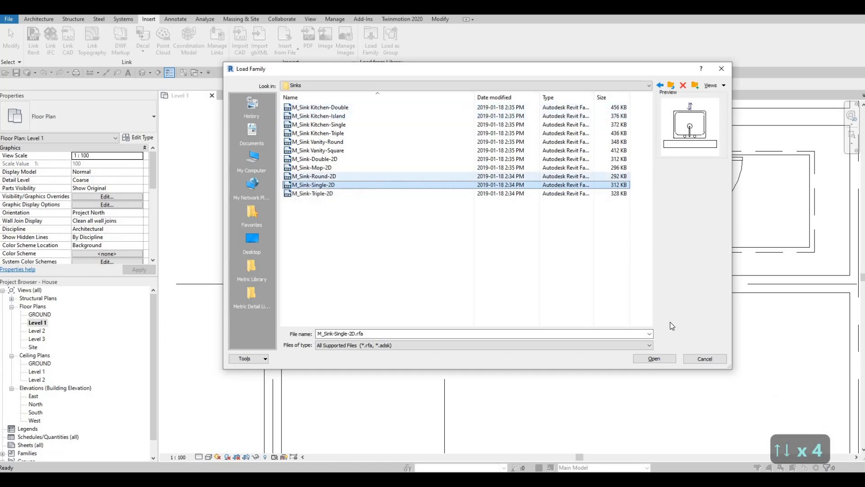
click(664, 361)
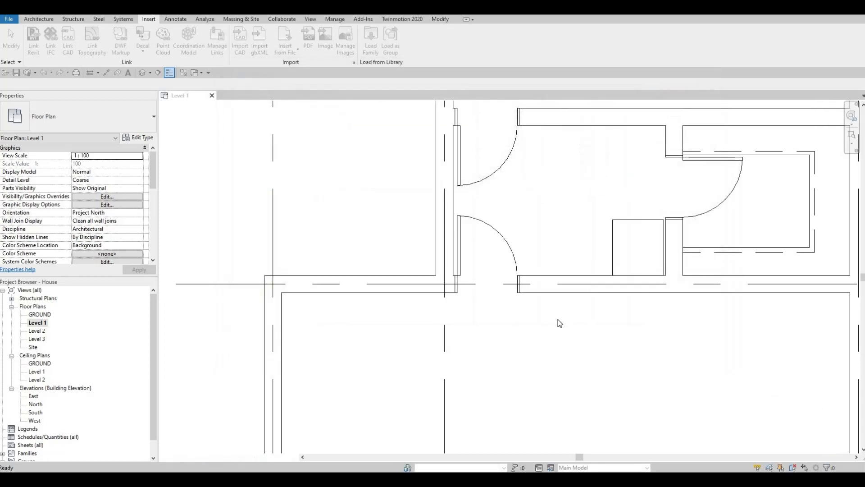
Place a 660 x 560mm single sink against the laundry room's lower wall, between the door and the washer-dryer.
key(c)
key(m)
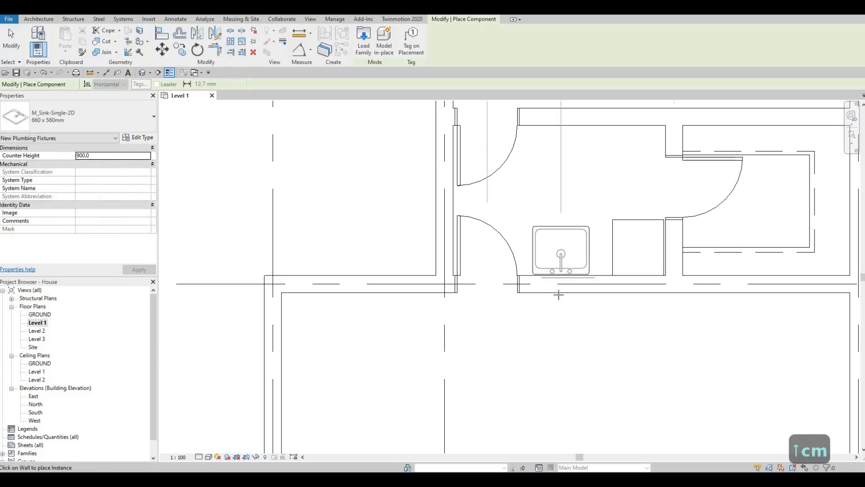
click(559, 294)
key(Escape)
key(Escape)
key(Escape)
scroll(596, 260, up, 2)
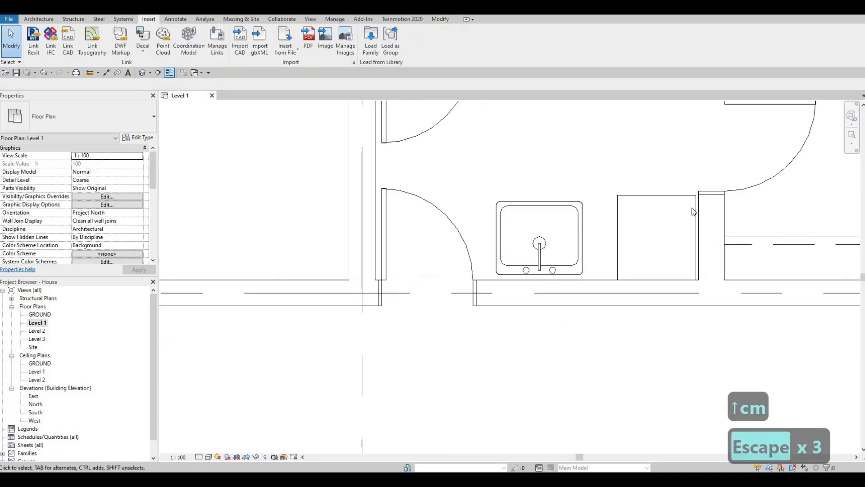
key(Escape)
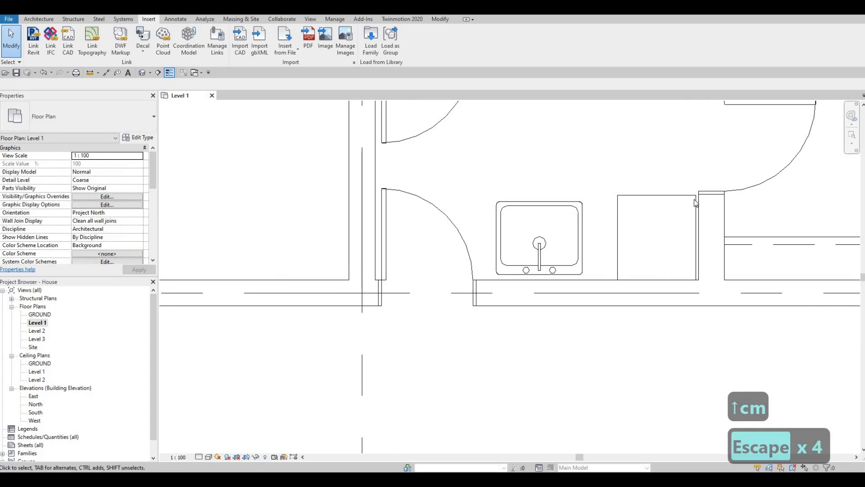
Nudge the washer-dryer combo left, away from the partition wall and closer to the sink.
click(618, 231)
key(Left)
key(Left)
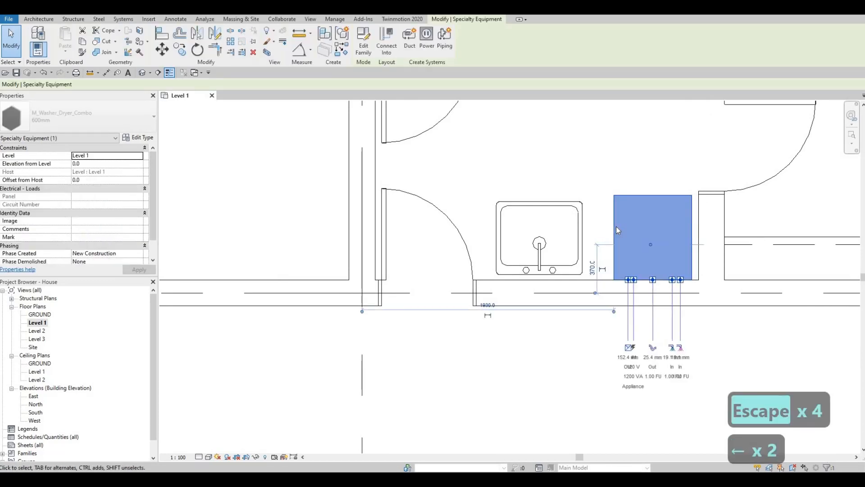
key(Left)
key(Left)
key(Left)
Nudge the closet's upper pair of horizontal detail lines, one solid and one dashed, up clear of the open door leaf.
middle_drag(741, 108, 724, 172)
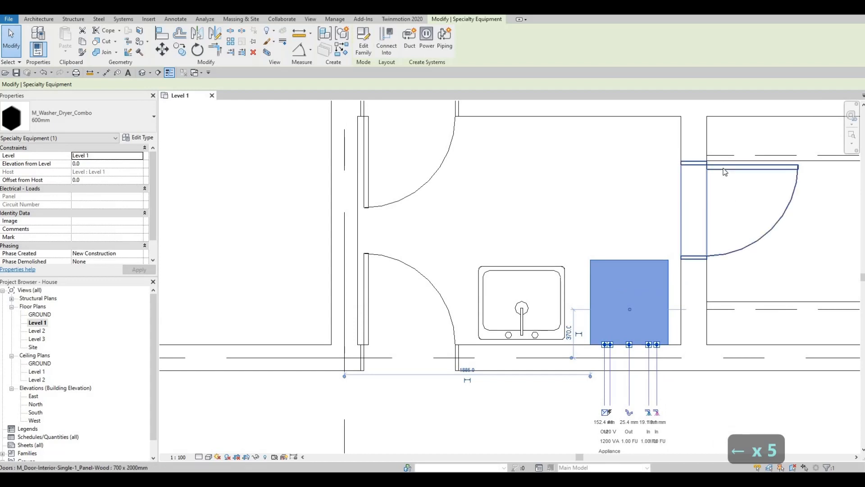
click(724, 172)
middle_drag(859, 178, 641, 214)
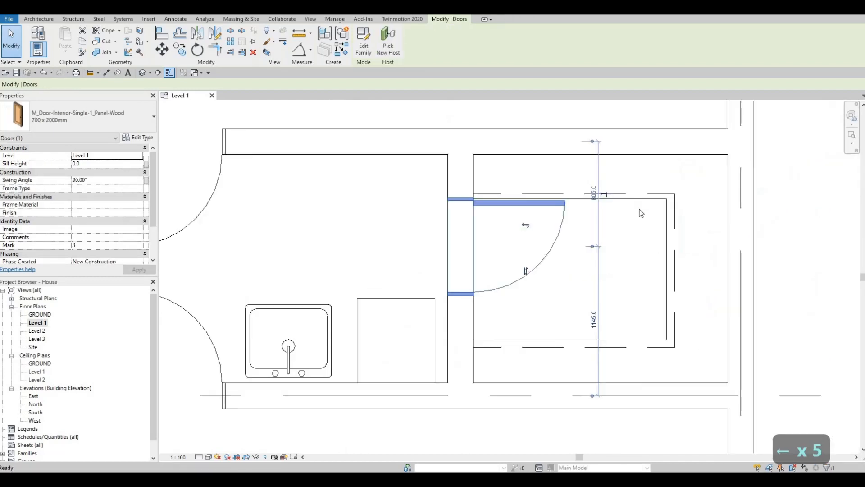
click(630, 220)
click(626, 224)
key(Up)
key(Up)
key(Up)
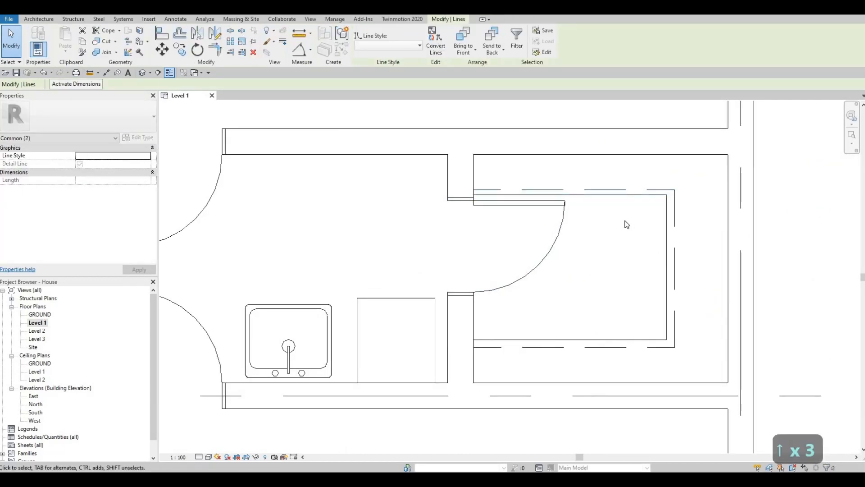
Nudge the closet's lower pair of horizontal detail lines, one solid and one dashed, up toward the closet door opening.
middle_drag(558, 296, 622, 243)
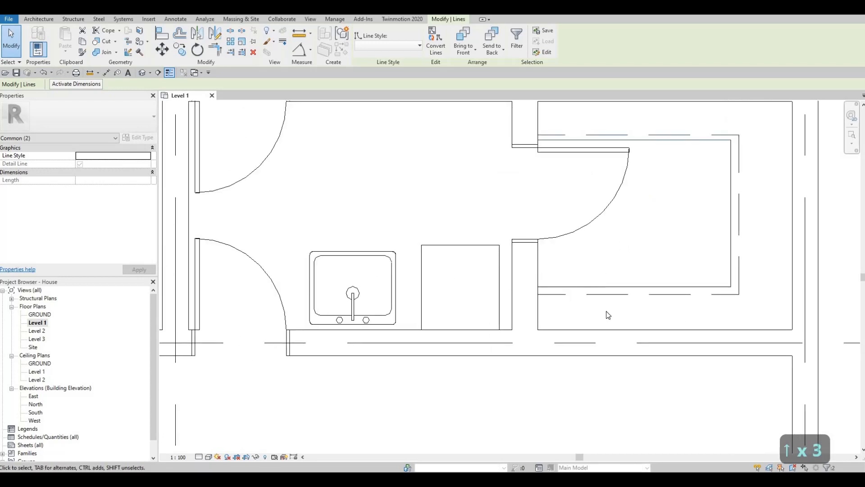
key(Up)
key(Up)
key(Up)
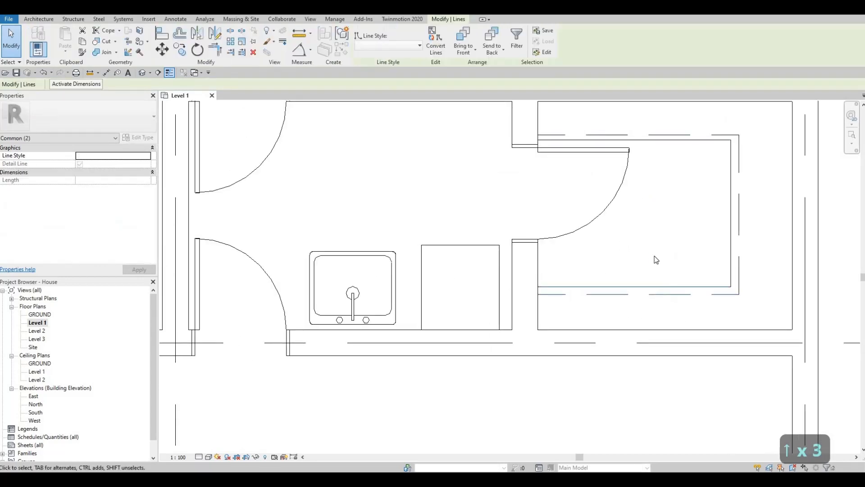
key(Up)
key(Up)
key(Up)
key(Up)
key(Up)
key(Up)
key(Up)
key(Up)
key(Up)
key(Up)
key(Up)
key(Up)
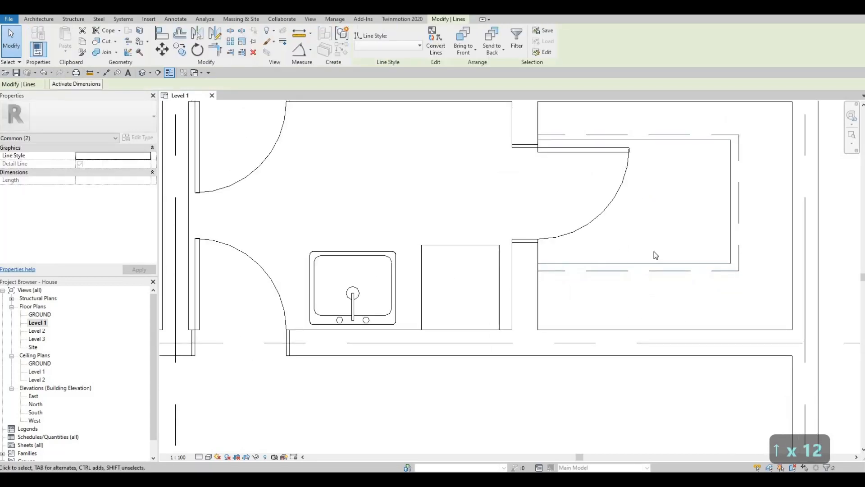
middle_drag(658, 236, 651, 332)
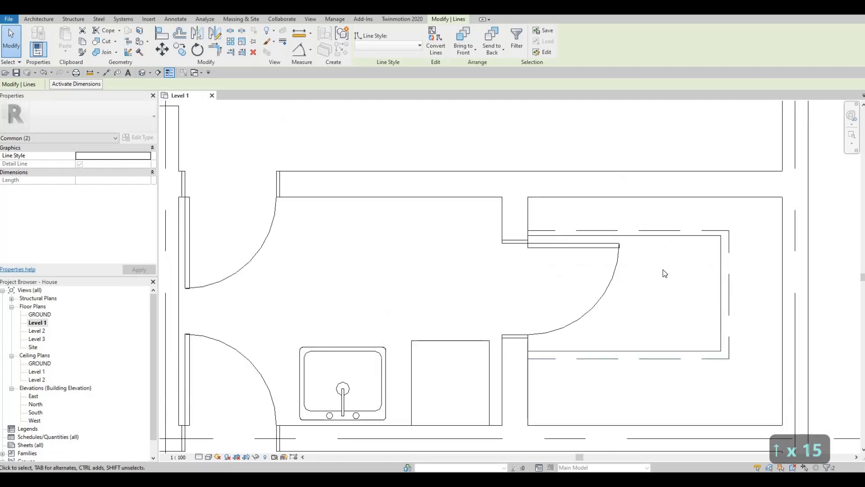
middle_drag(358, 314, 571, 181)
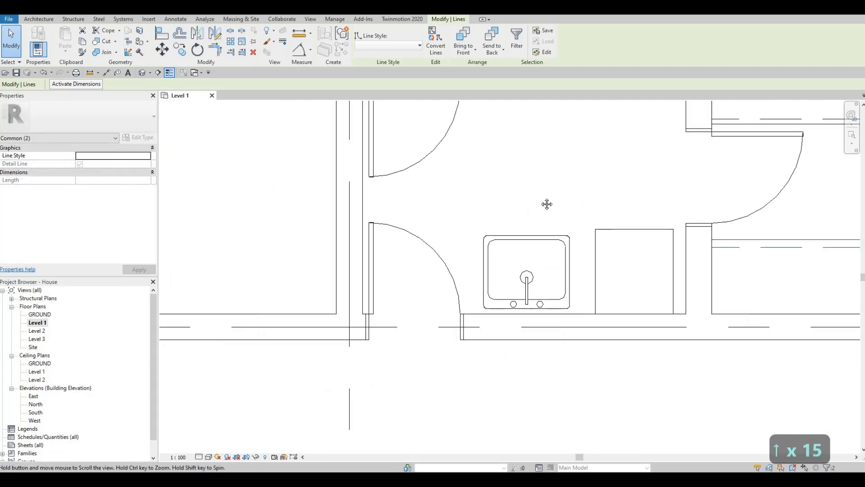
key(Up)
key(Up)
key(Escape)
key(Escape)
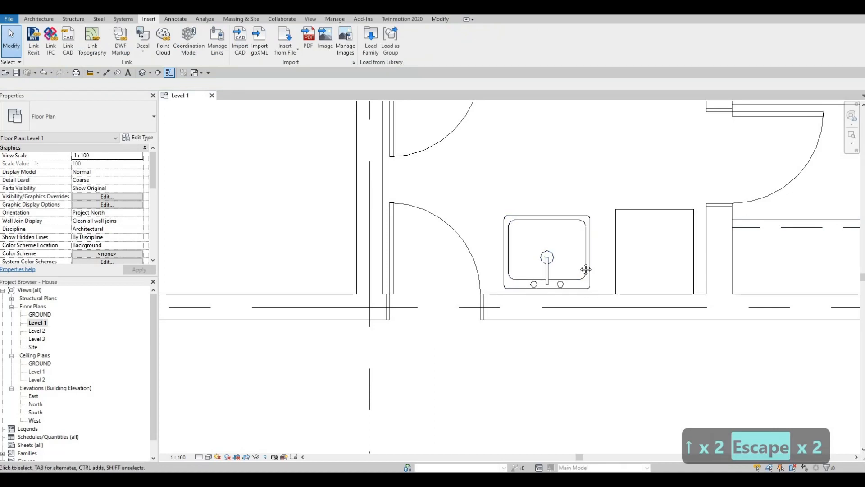
Draw the laundry counter outline in Thin Lines from the partition wall across the washer-dryer and sink fronts, angling back to the lower door's jamb.
scroll(749, 270, down, 1)
click(740, 281)
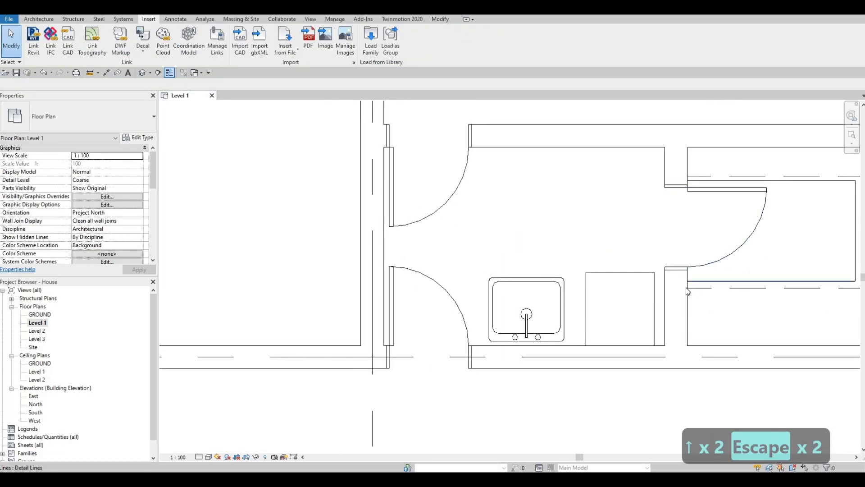
key(c)
key(s)
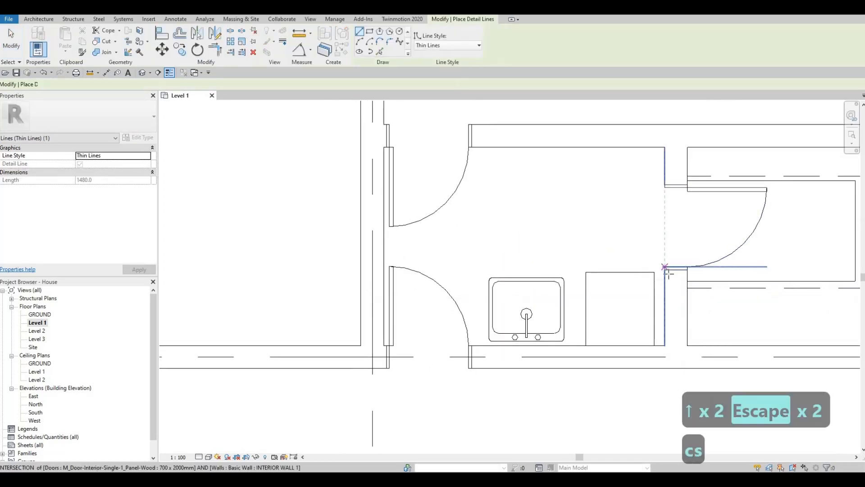
scroll(676, 277, up, 3)
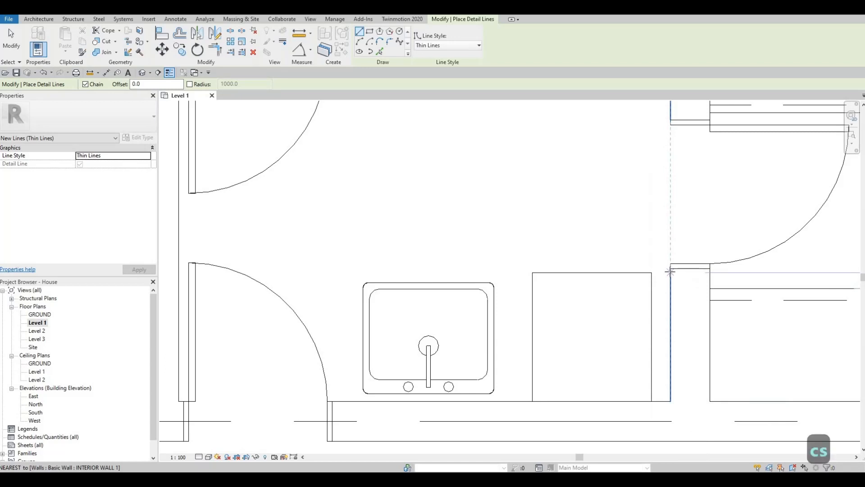
scroll(670, 269, up, 2)
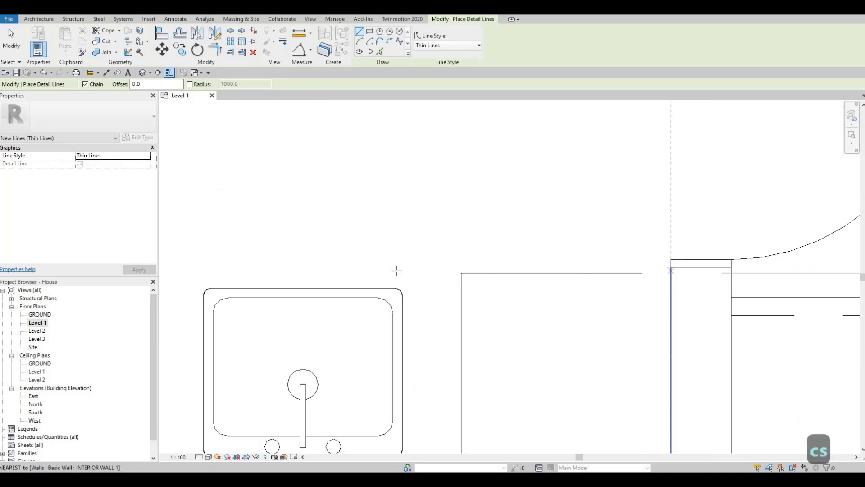
click(671, 272)
middle_drag(303, 272, 572, 257)
scroll(464, 258, down, 1)
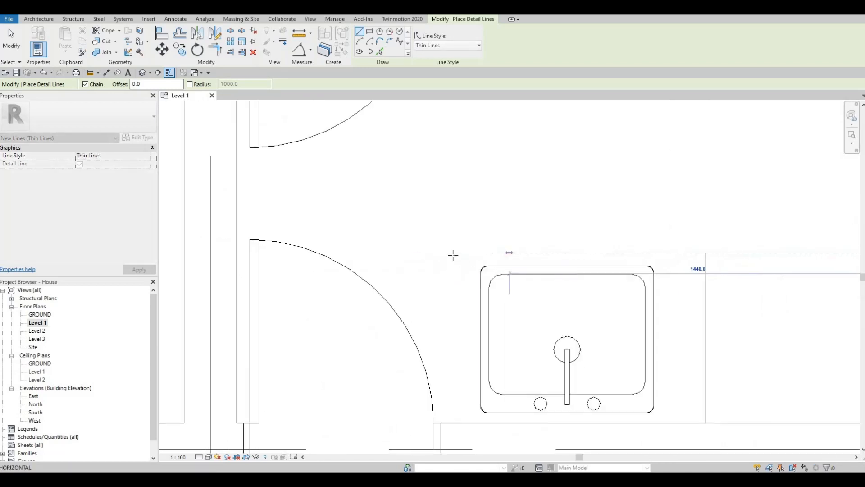
click(453, 253)
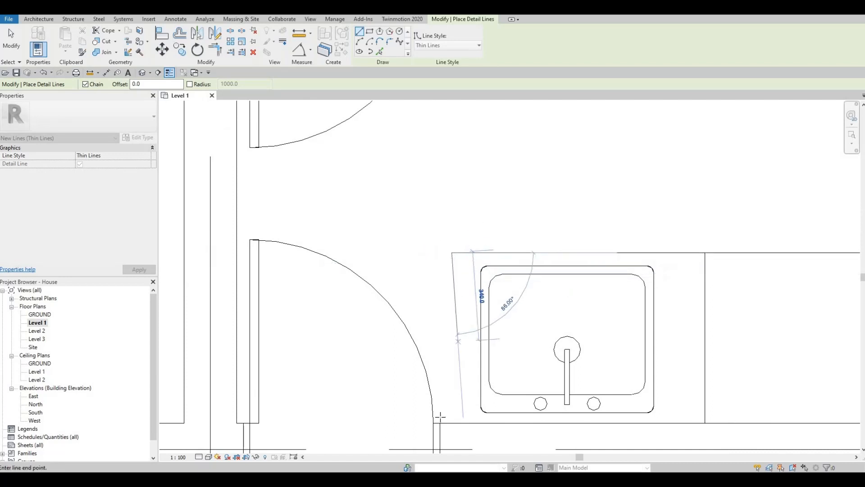
click(440, 420)
key(Escape)
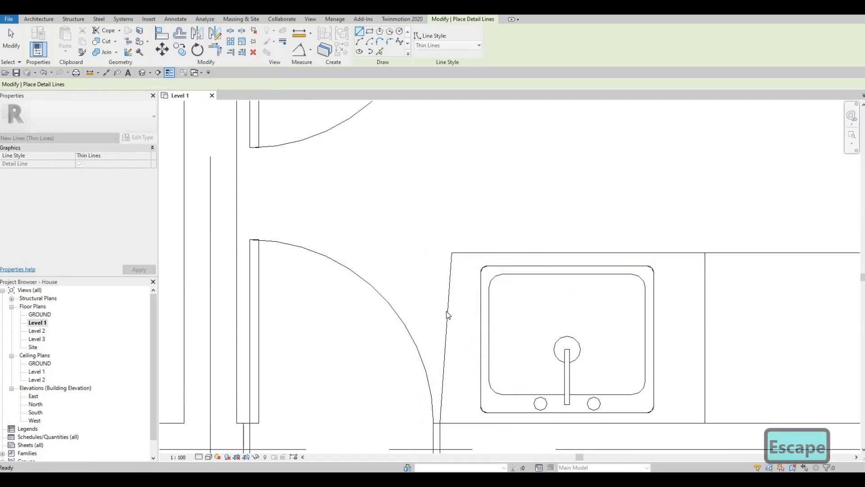
Delete the slanted detail line joining the laundry counter's front edge to the lower door's jamb.
key(Escape)
click(448, 314)
key(End)
key(Delete)
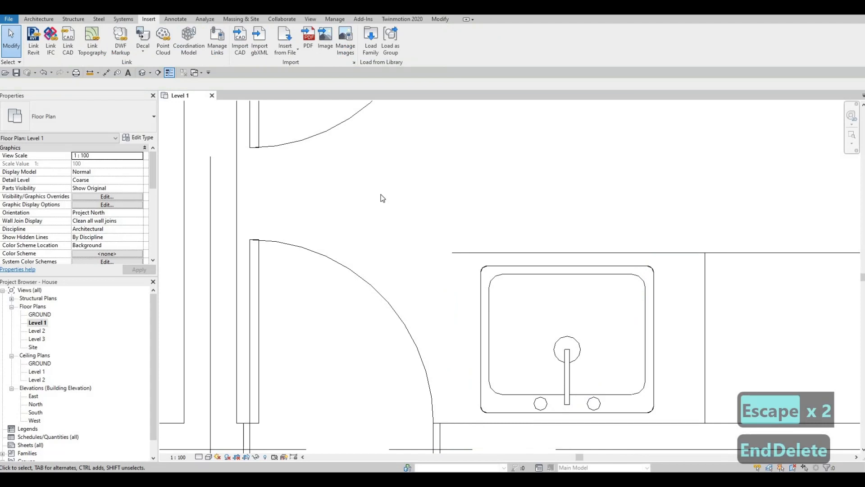
Close the laundry counter's door-side end with a vertical Thin Lines detail line, 650 mm long, from the front edge to the wall.
click(469, 253)
key(c)
key(s)
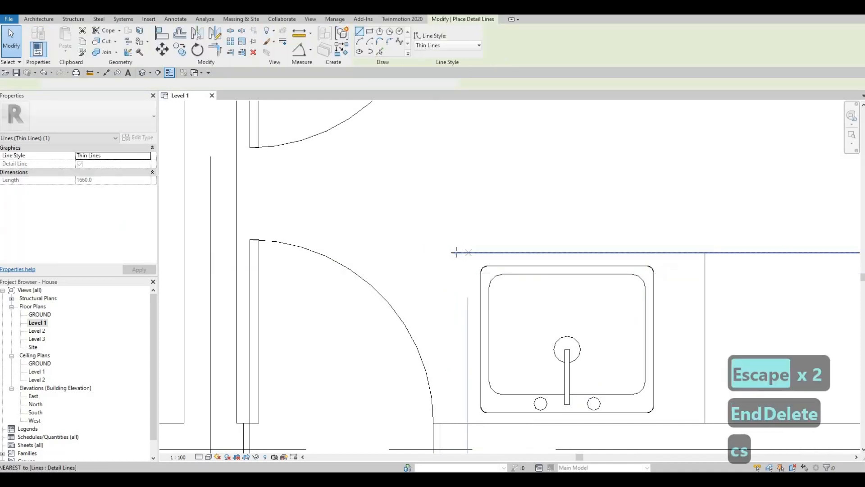
click(452, 253)
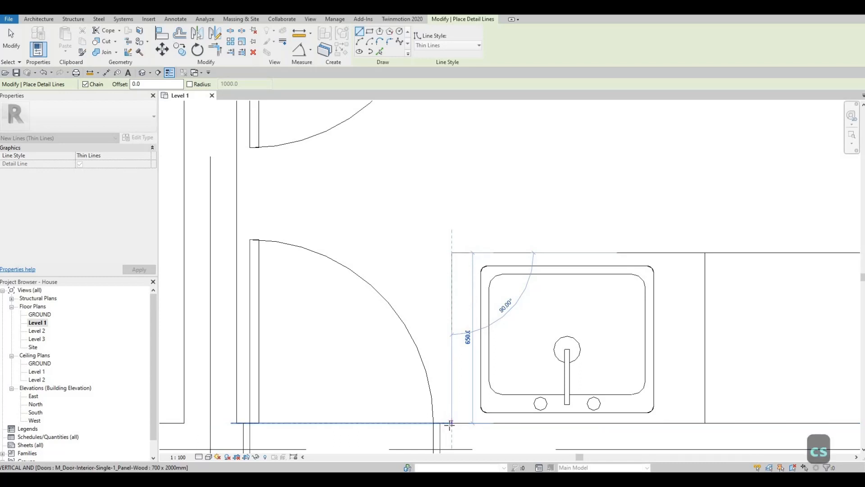
click(450, 424)
key(Escape)
key(Escape)
Examine the laundry counter's fit with the sink, washer-dryer, room doors and adjoining closet.
scroll(432, 365, down, 2)
middle_drag(454, 330, 456, 321)
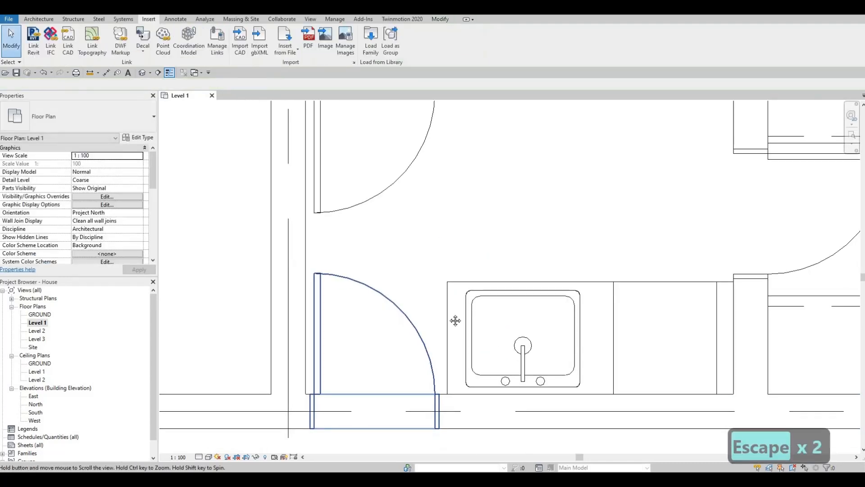
scroll(661, 282, down, 1)
middle_drag(661, 281, 578, 267)
scroll(538, 273, up, 1)
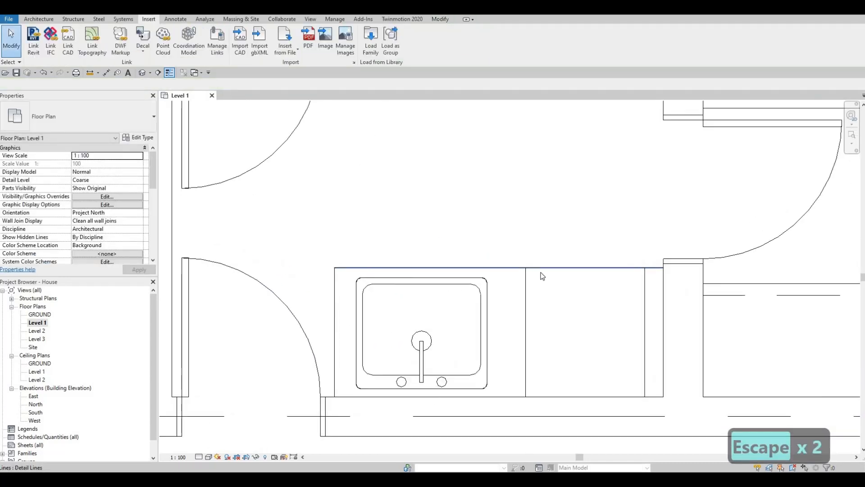
scroll(543, 270, down, 2)
middle_drag(605, 309, 657, 292)
scroll(645, 292, down, 1)
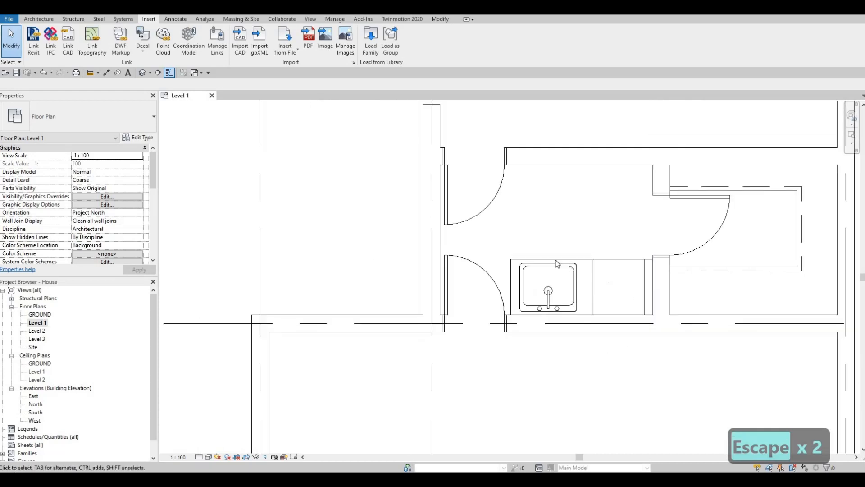
middle_drag(556, 269, 564, 283)
scroll(553, 270, down, 1)
scroll(551, 256, up, 1)
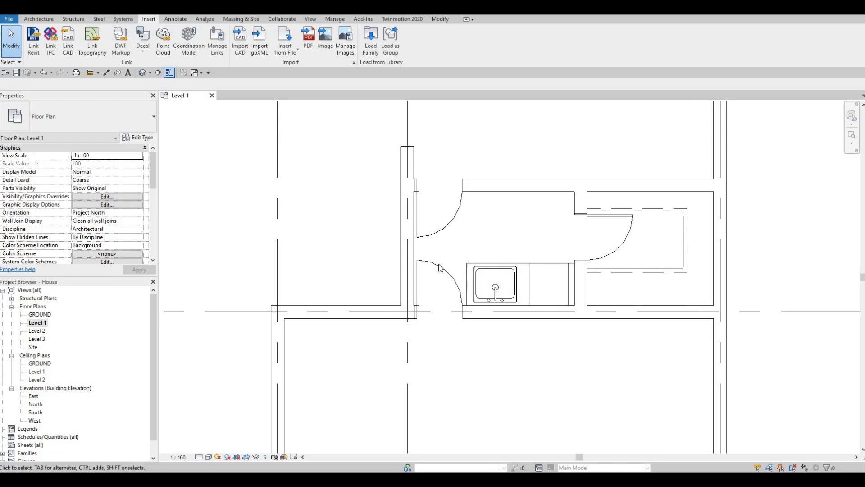
middle_drag(540, 252, 539, 290)
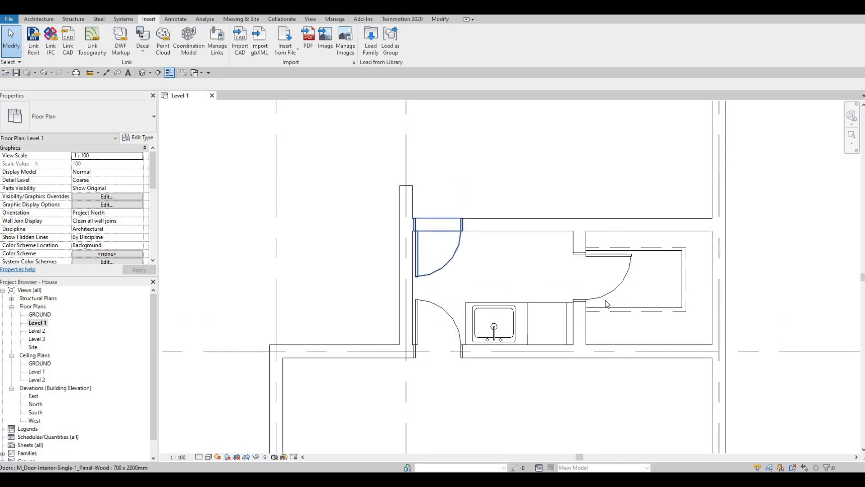
Draw a Thin Lines outline about 320 mm deep and 1620 mm long along the laundry room's upper wall, ending at the closet partition.
key(Escape)
click(625, 308)
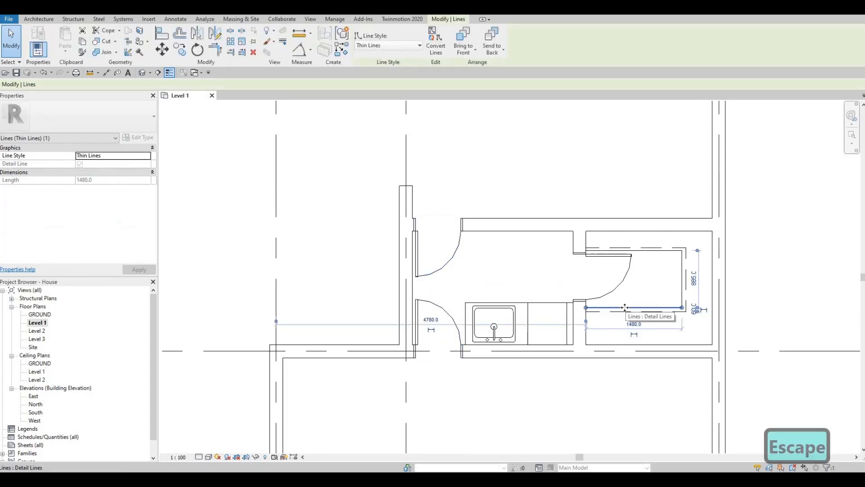
key(c)
key(s)
scroll(495, 230, up, 2)
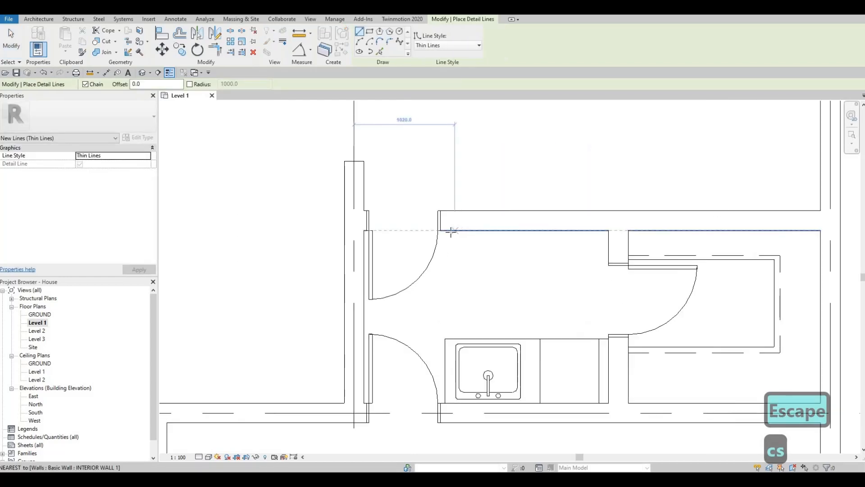
click(449, 231)
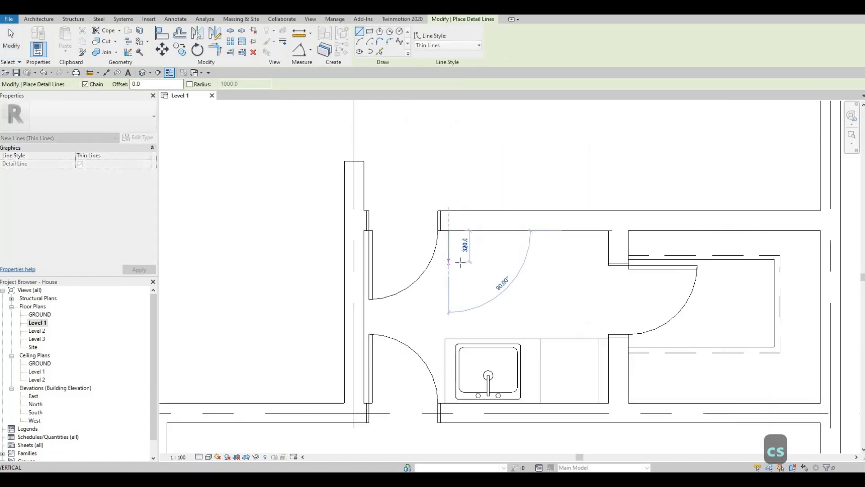
click(582, 279)
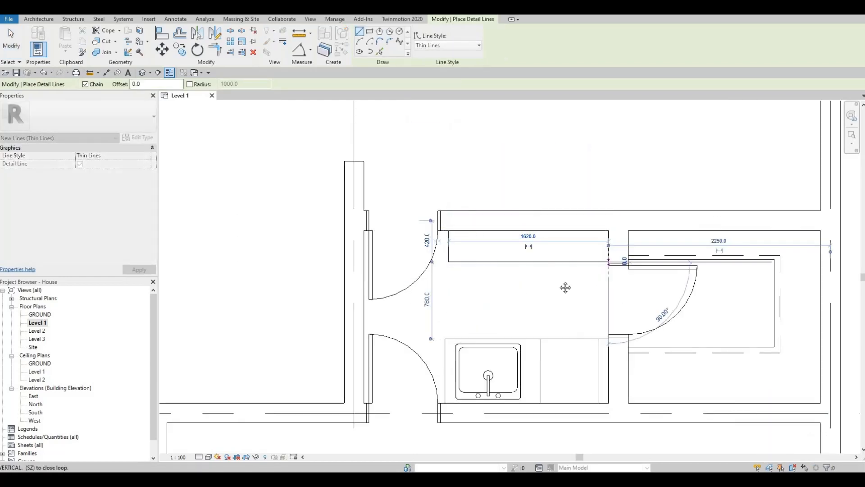
key(Escape)
key(Escape)
scroll(569, 277, down, 2)
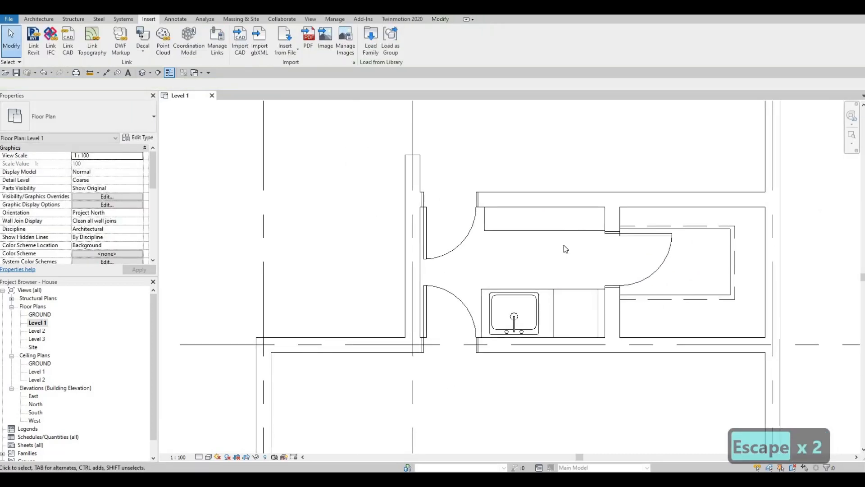
Align the short end line of the upper wall outline with the sink counter's door-side end.
scroll(490, 244, up, 1)
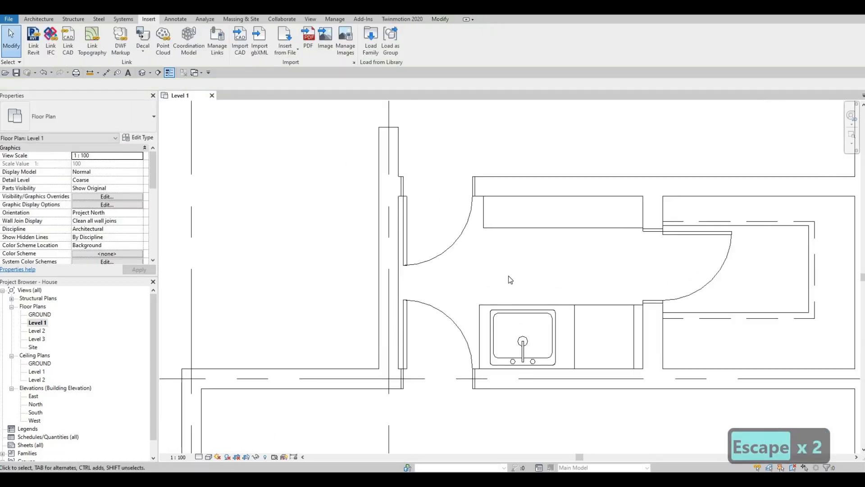
key(a)
key(l)
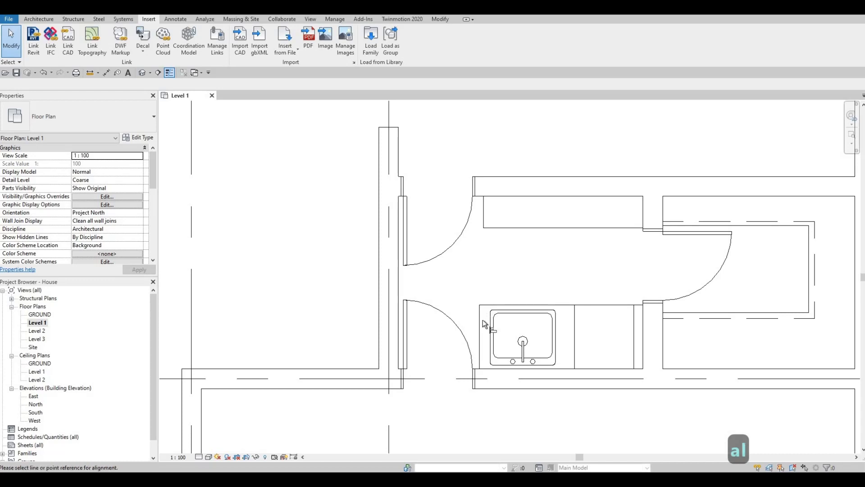
click(481, 321)
click(486, 219)
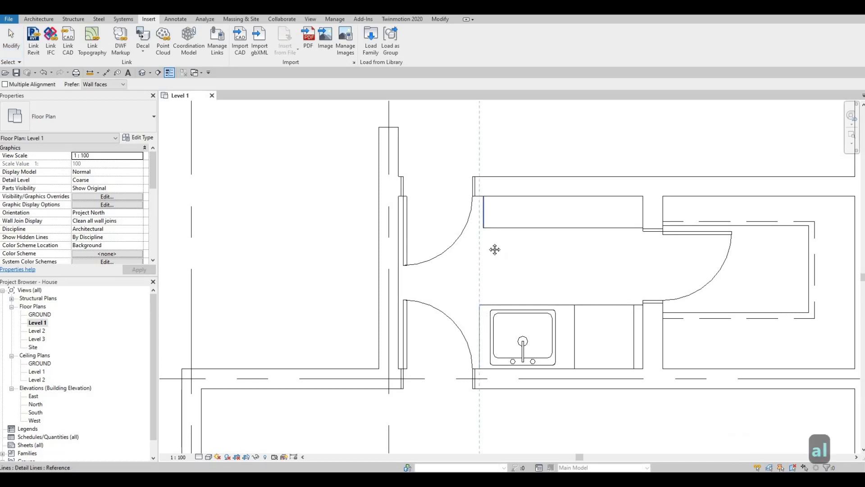
scroll(512, 252, down, 1)
key(Escape)
key(Escape)
Examine the overall Level 1 floor plan, including the laundry room, washroom, closets and grid lines.
scroll(509, 255, down, 4)
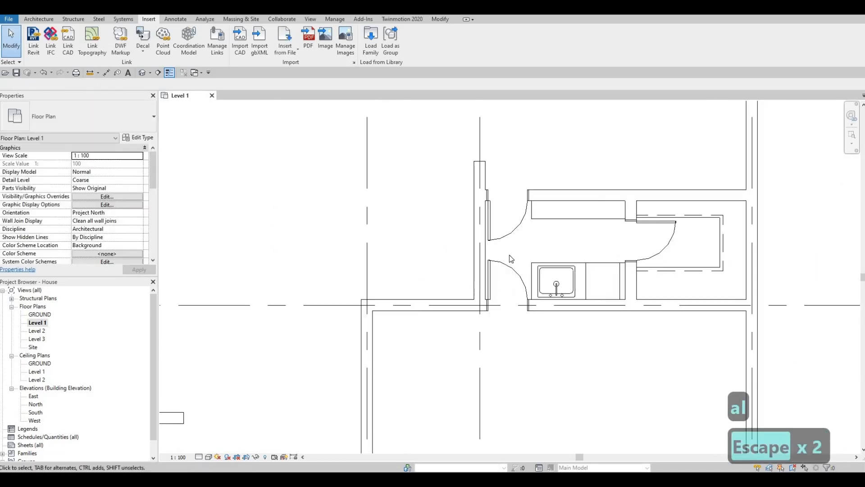
middle_drag(567, 190, 556, 216)
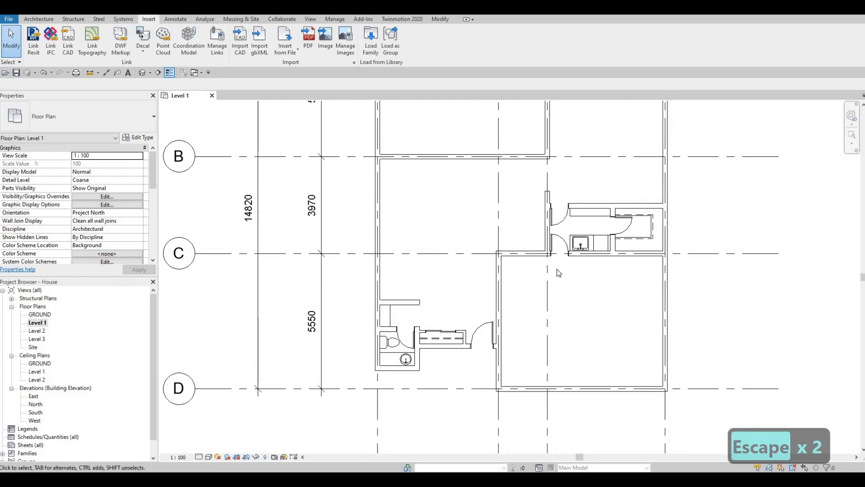
scroll(341, 314, down, 1)
scroll(341, 315, down, 2)
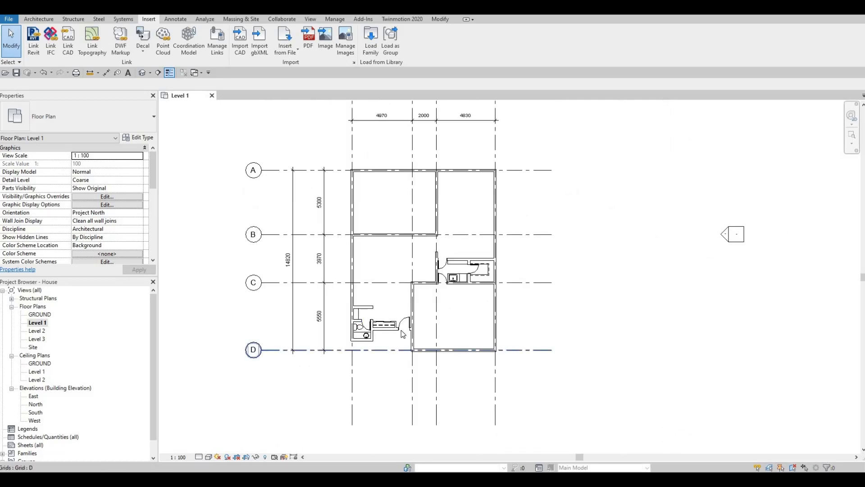
middle_drag(255, 350, 297, 400)
scroll(445, 302, down, 1)
middle_drag(406, 342, 440, 323)
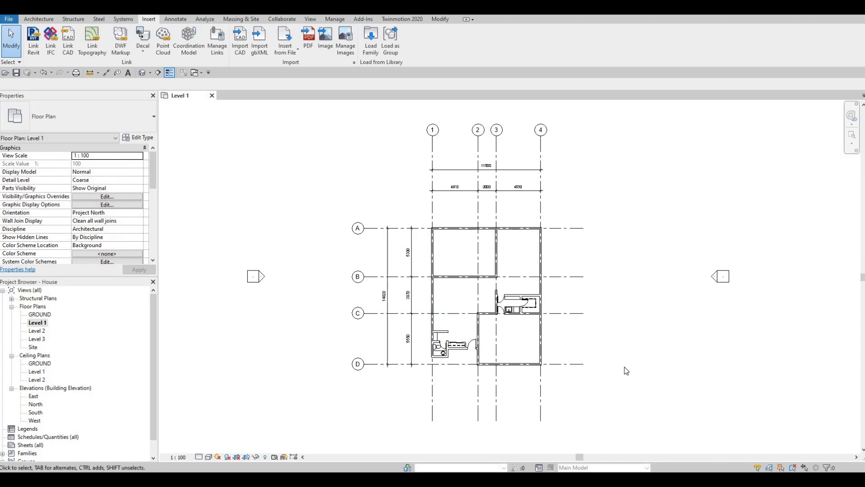